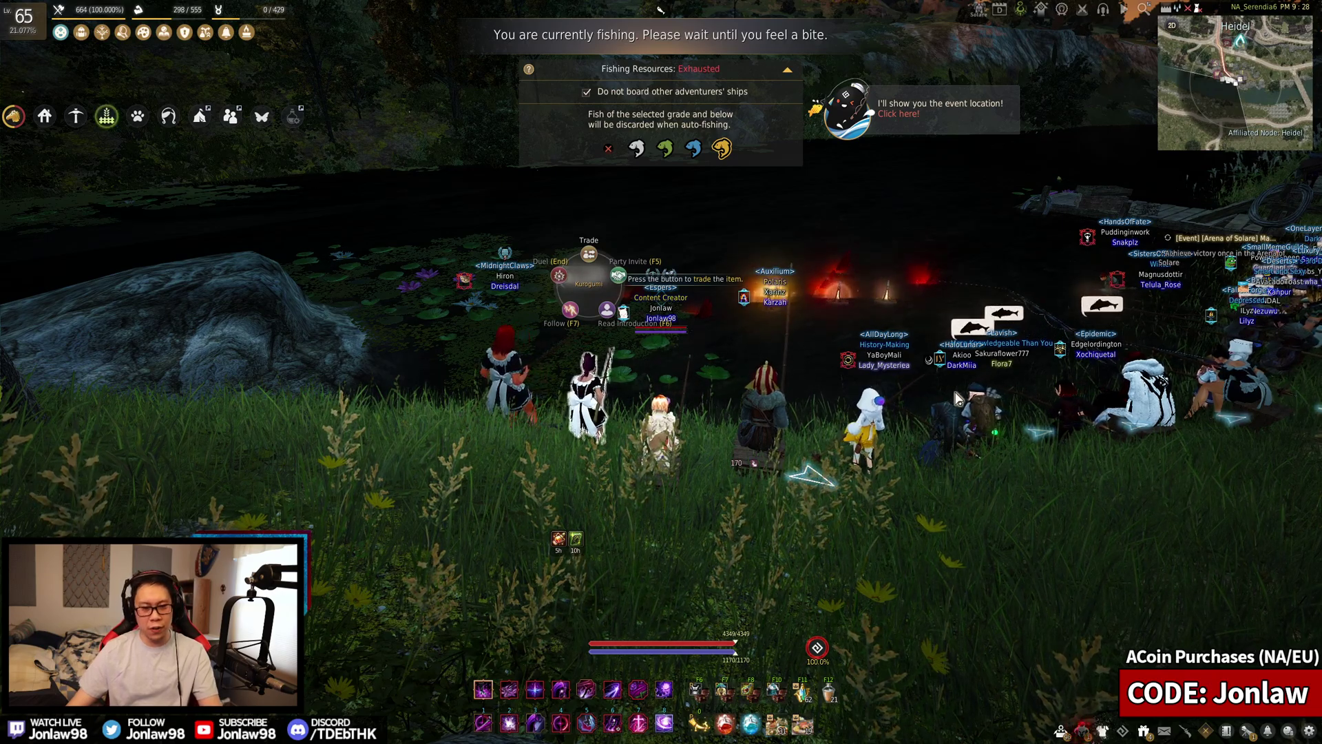
Open the game settings and examine the Graphics & Textures performance options, from texture quality through Reduce Snow Build-up
key(Escape)
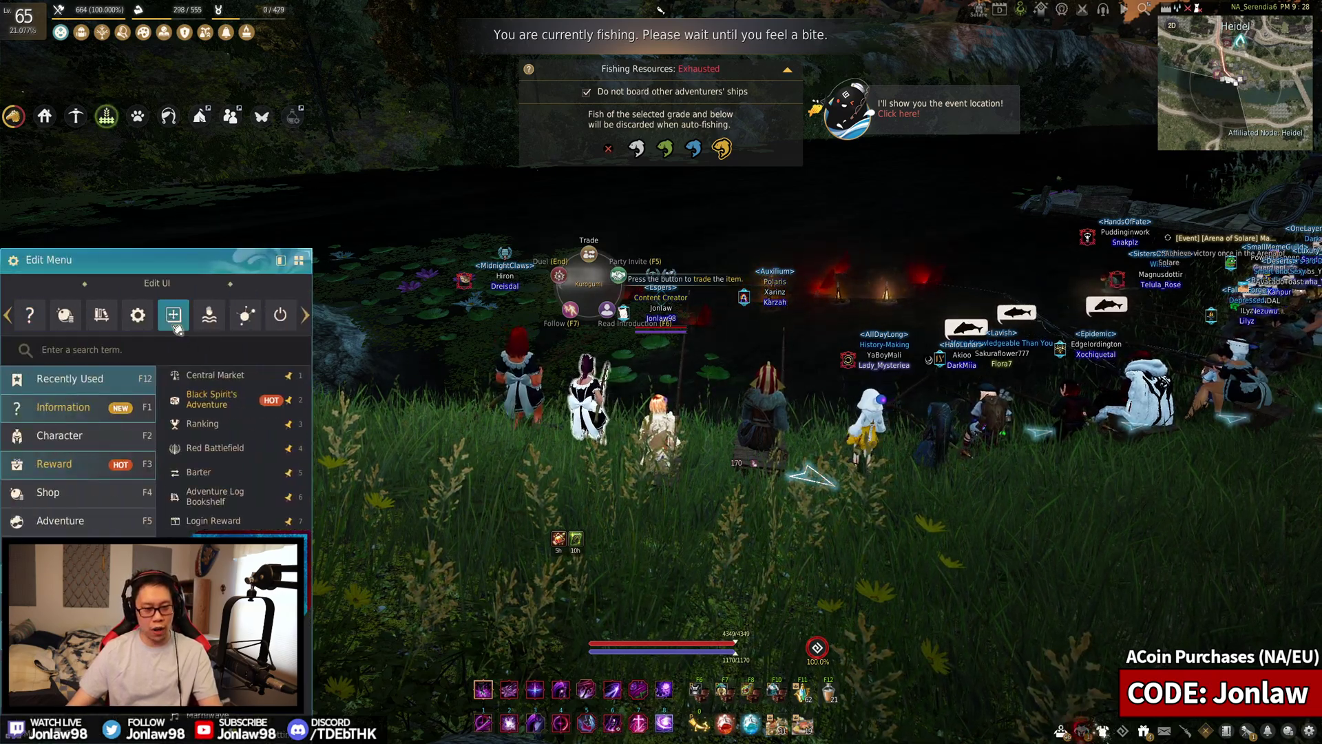
click(140, 315)
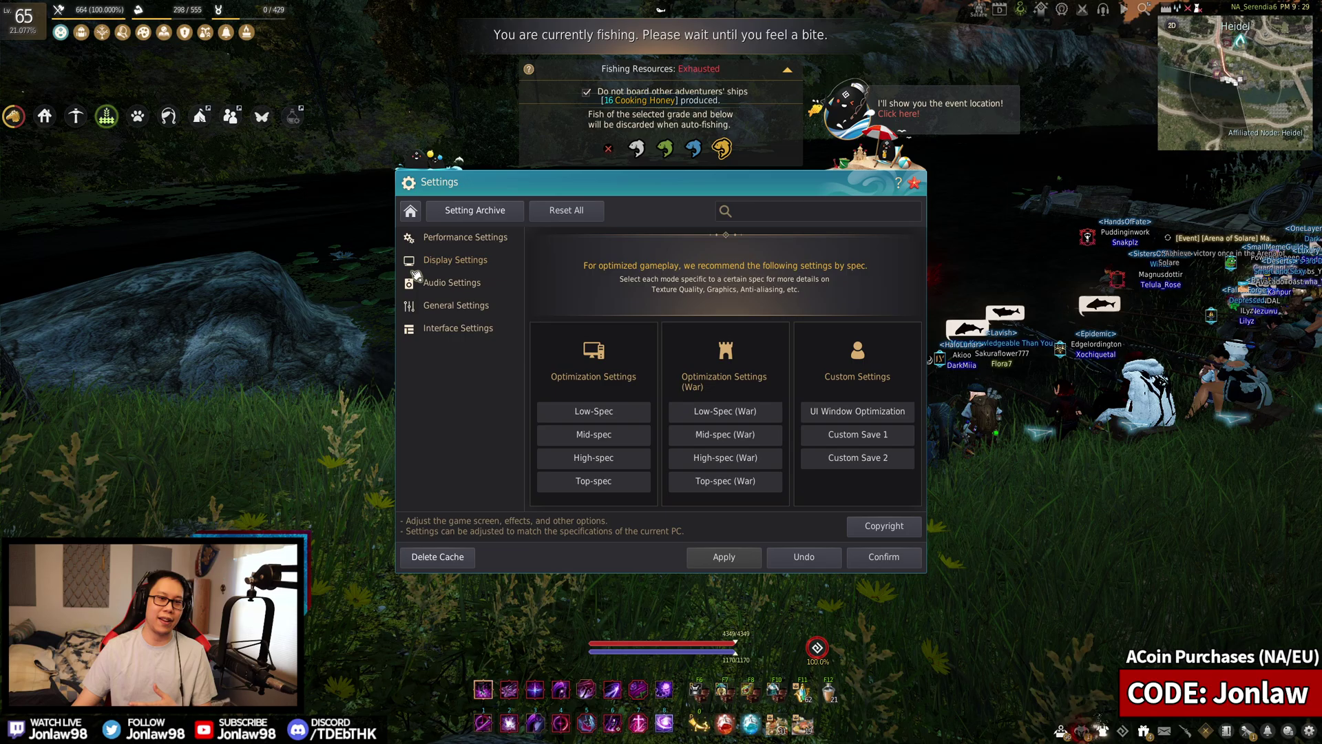
click(448, 236)
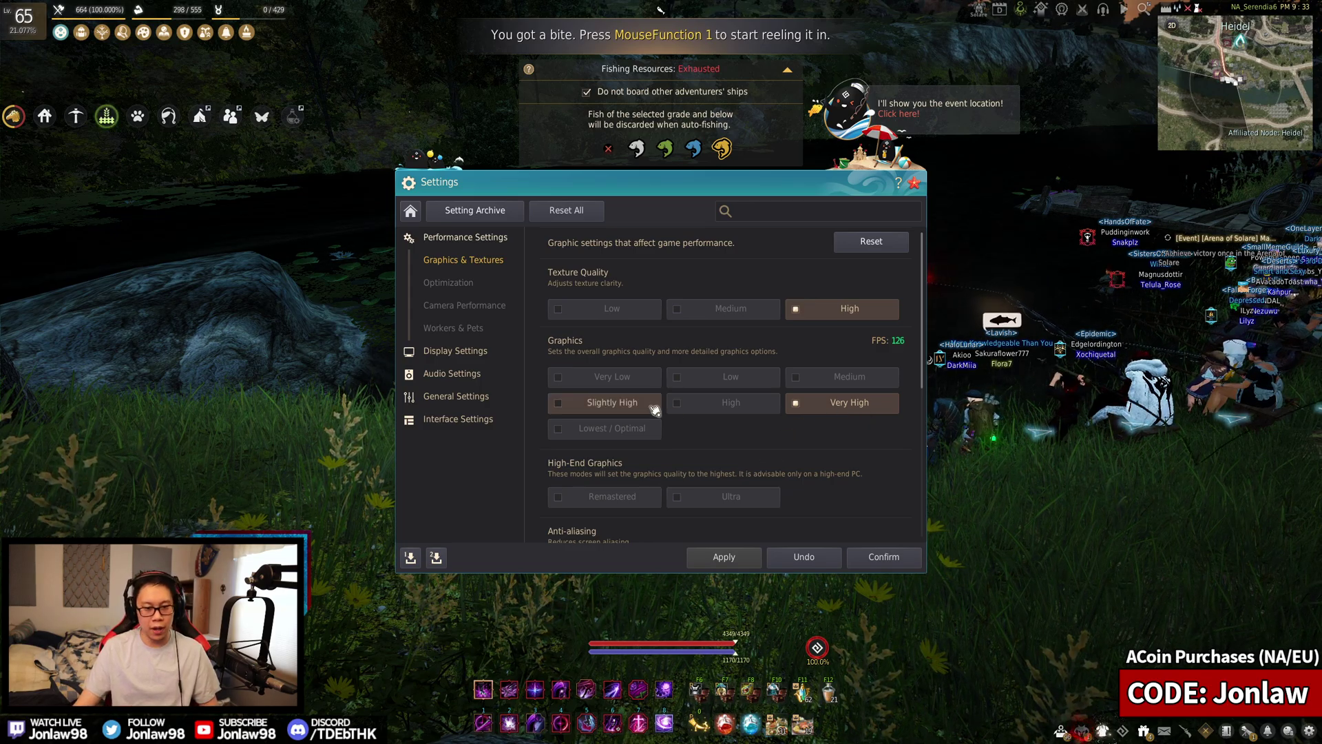
scroll(799, 443, down, 1)
scroll(821, 429, down, 1)
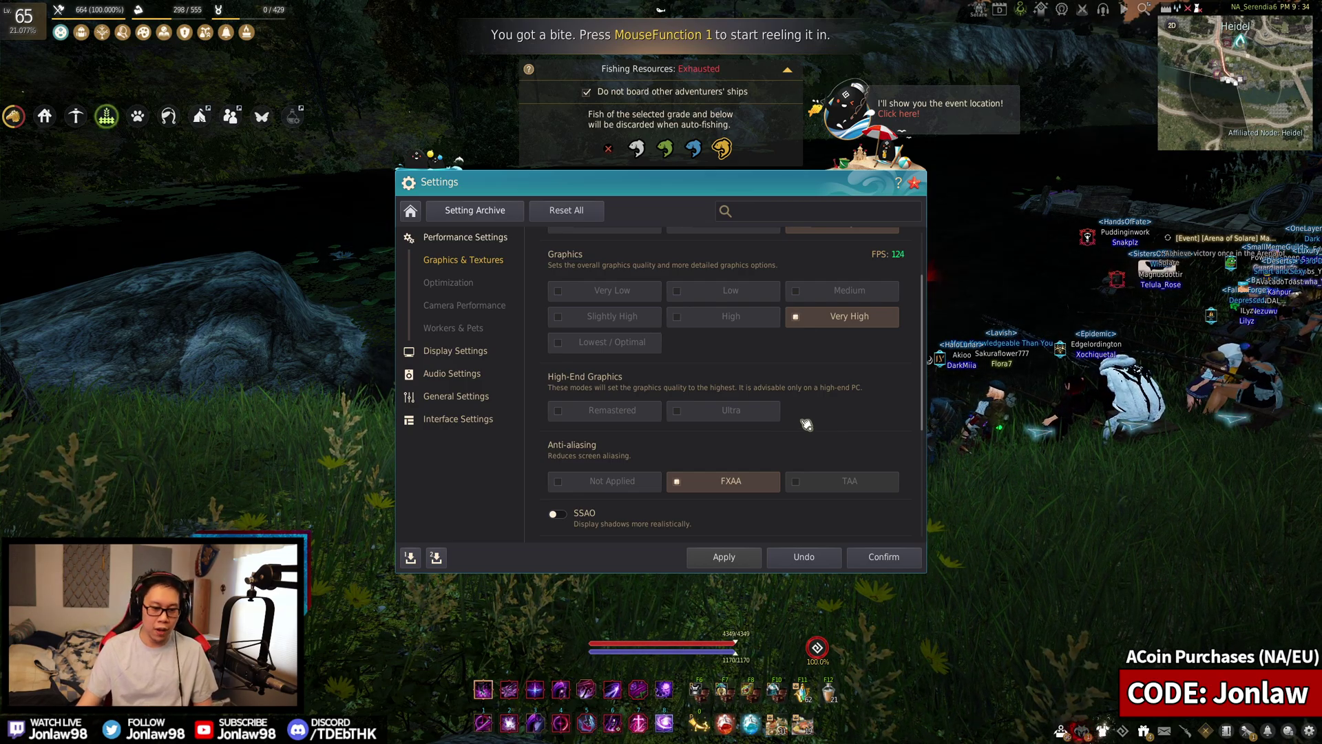
scroll(747, 431, down, 1)
scroll(732, 425, down, 2)
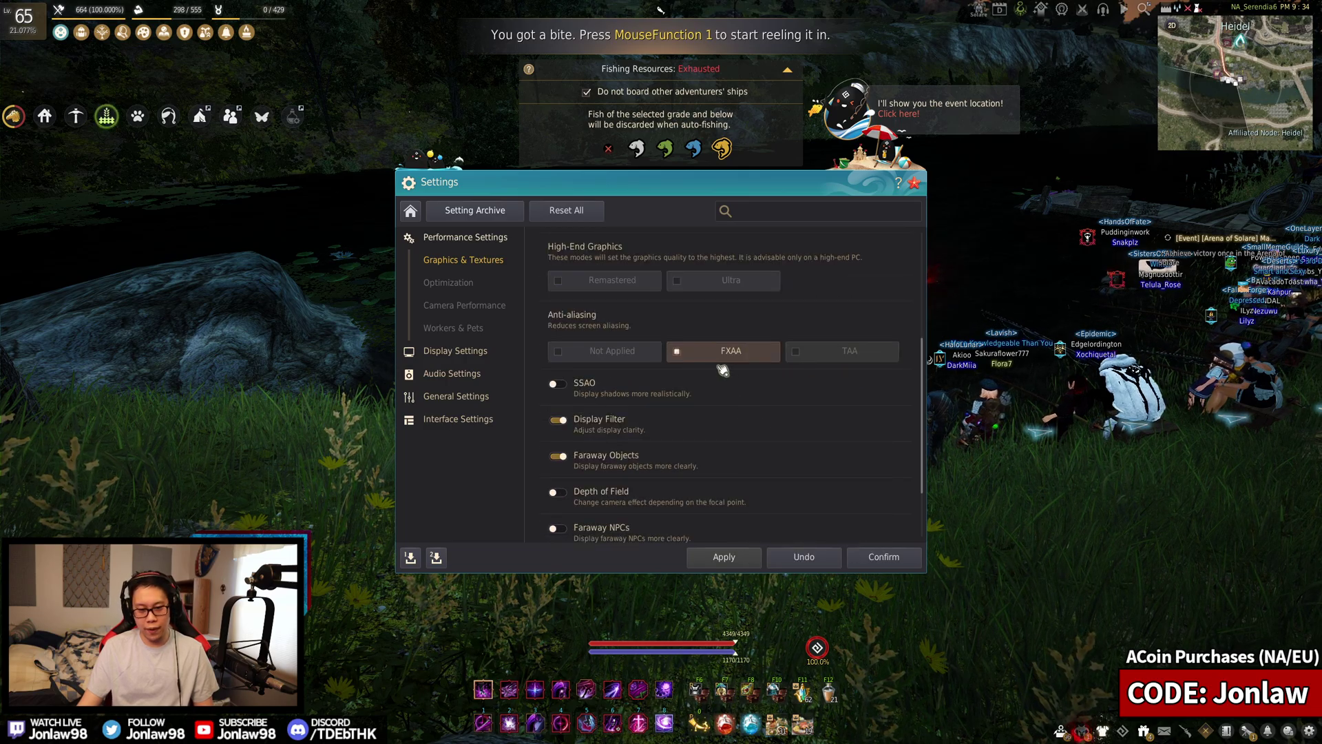
scroll(724, 391, down, 2)
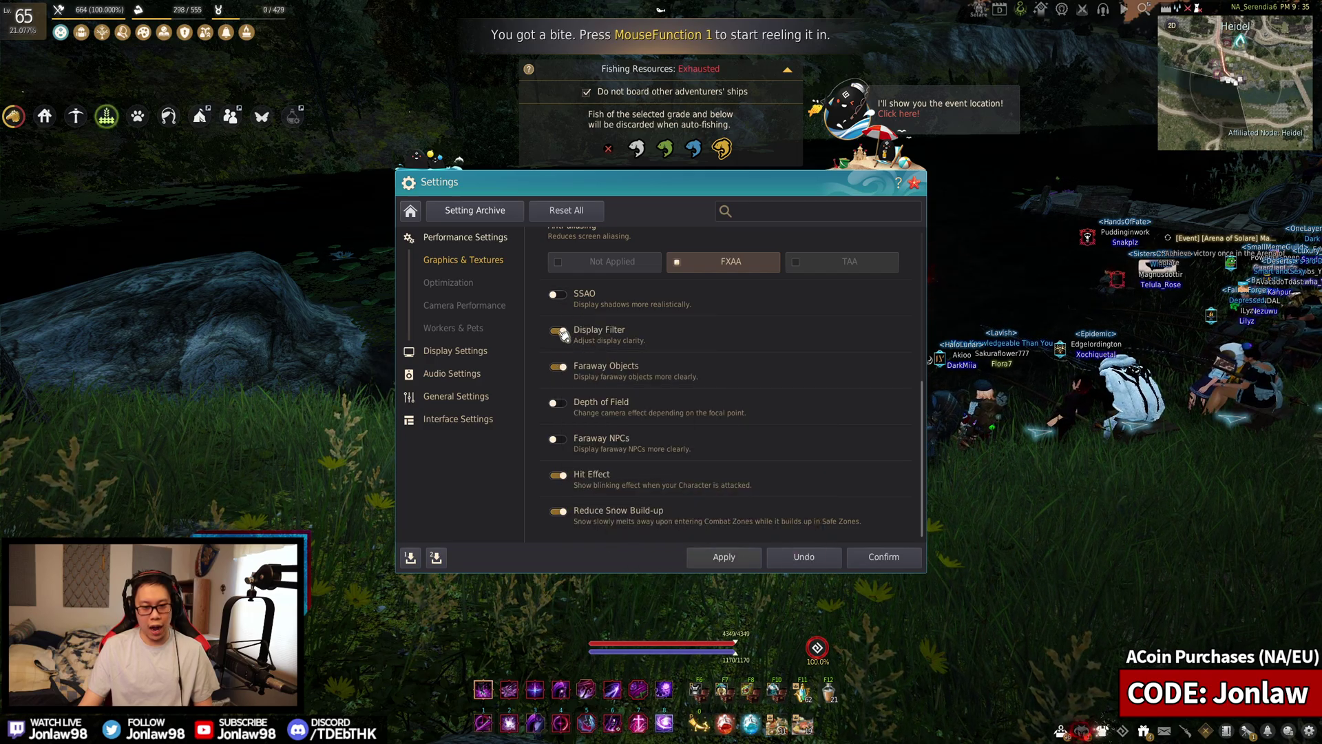
Examine the remaining performance settings: Optimization, Camera Performance, and Workers & Pets
click(458, 289)
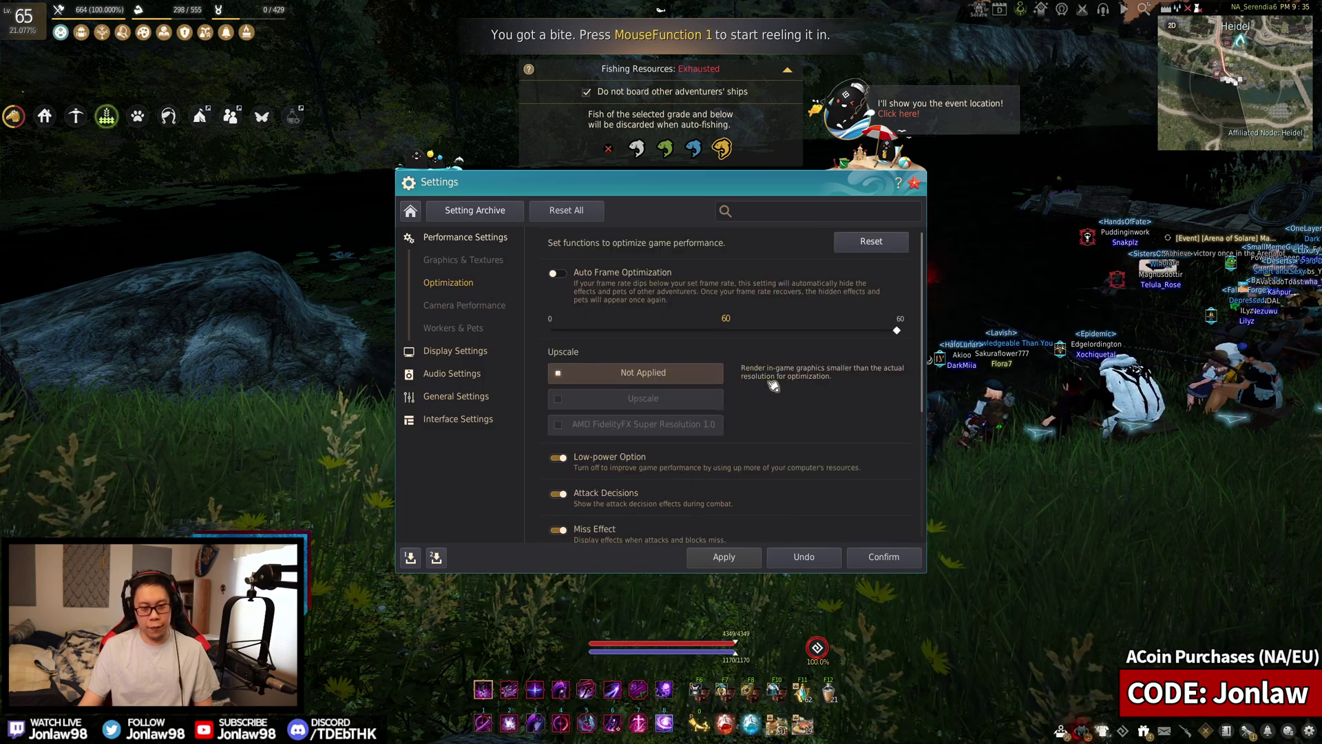
scroll(775, 389, down, 1)
mouse_move(620, 396)
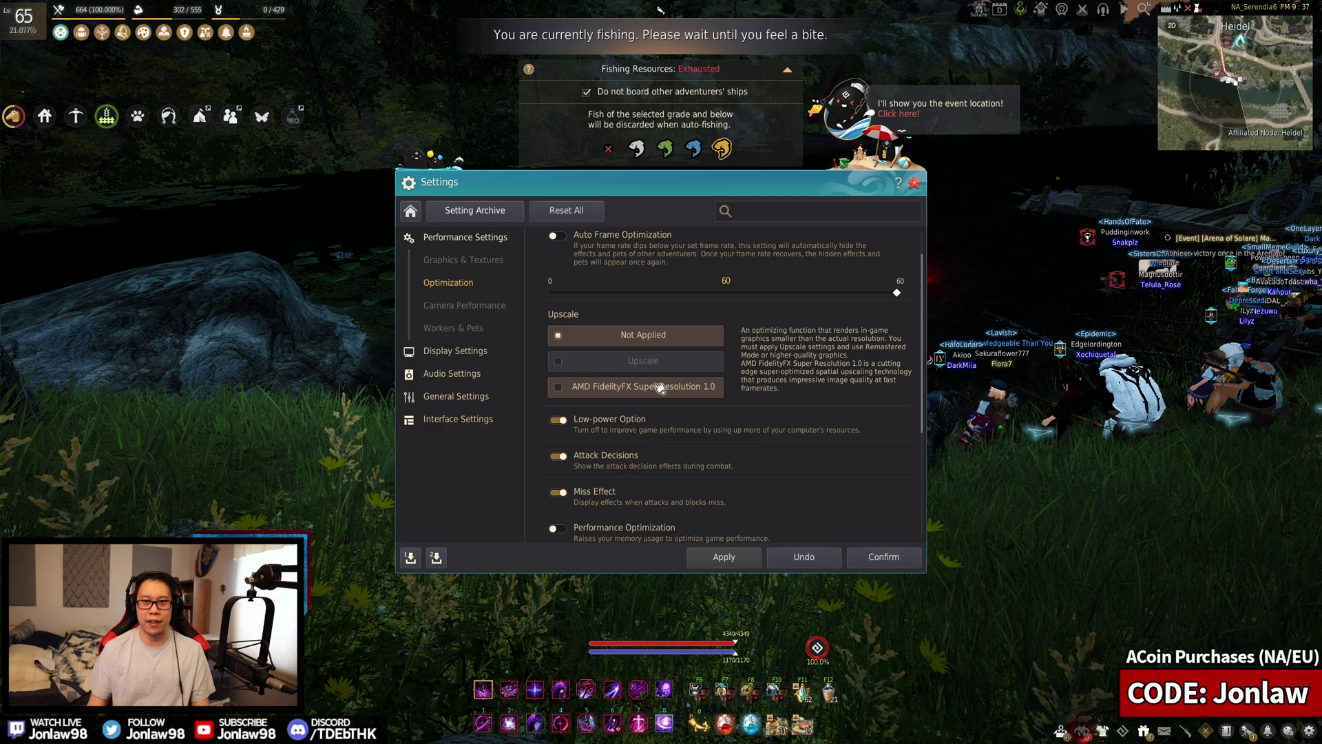
scroll(757, 351, up, 1)
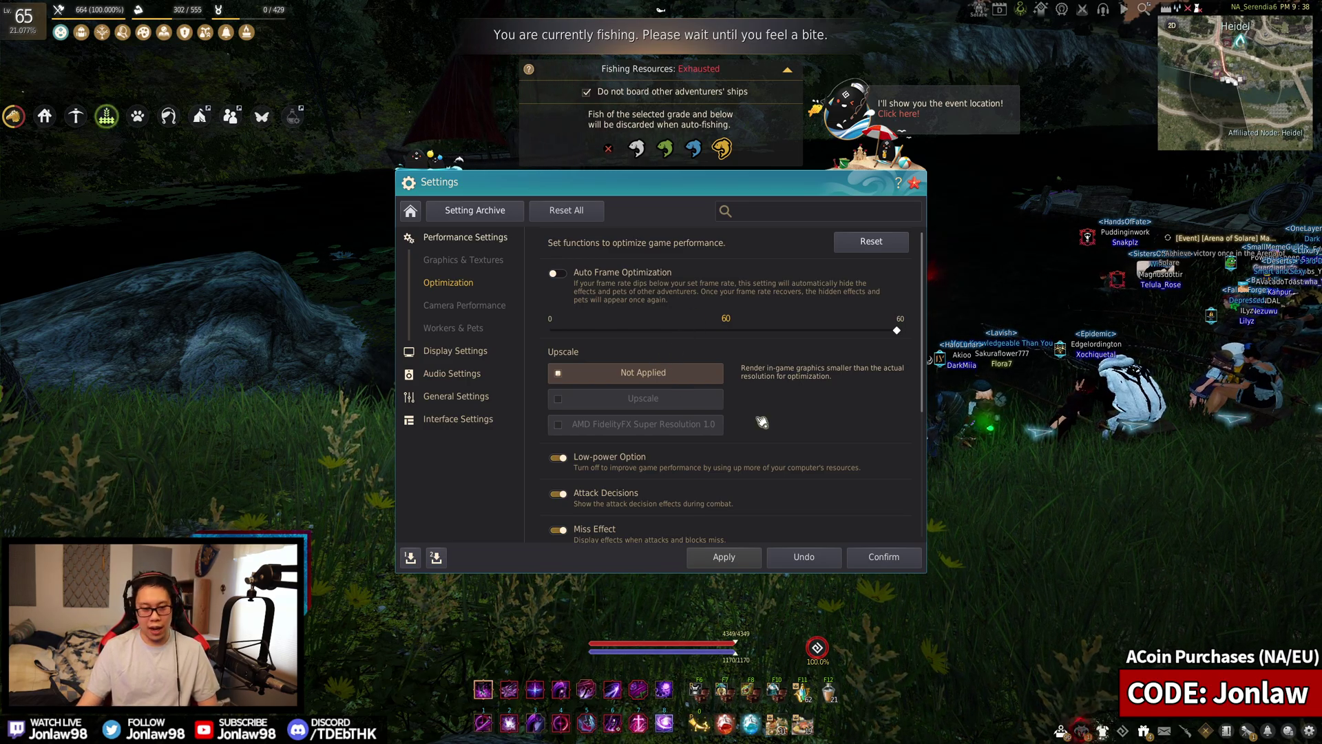
scroll(765, 416, down, 3)
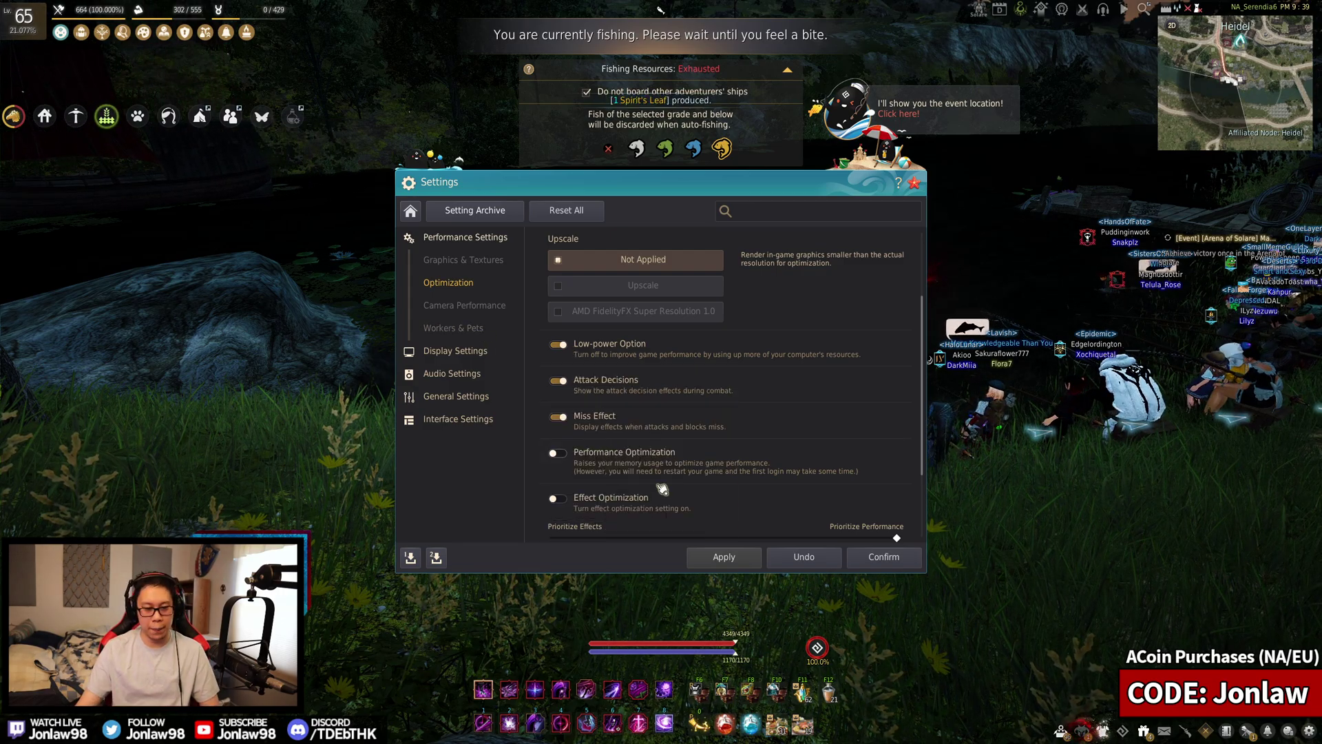
scroll(696, 480, down, 2)
scroll(695, 480, down, 1)
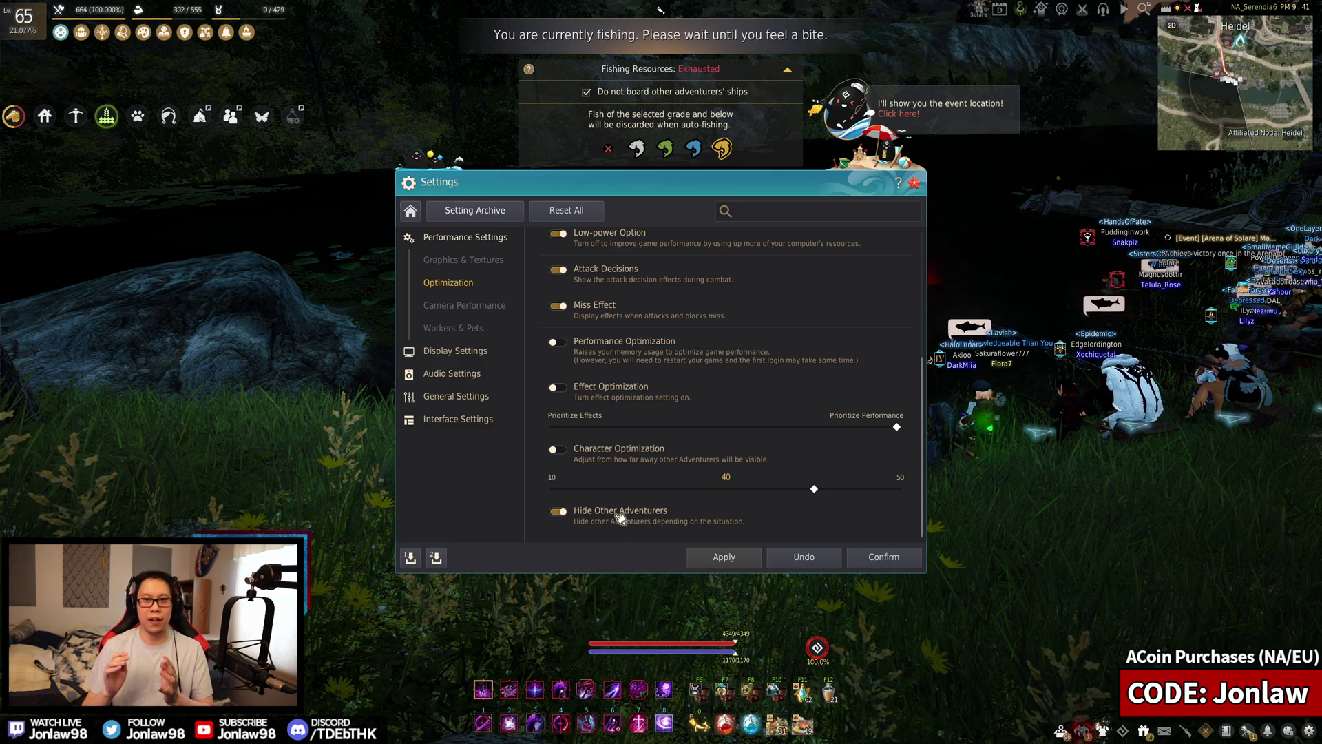
click(466, 306)
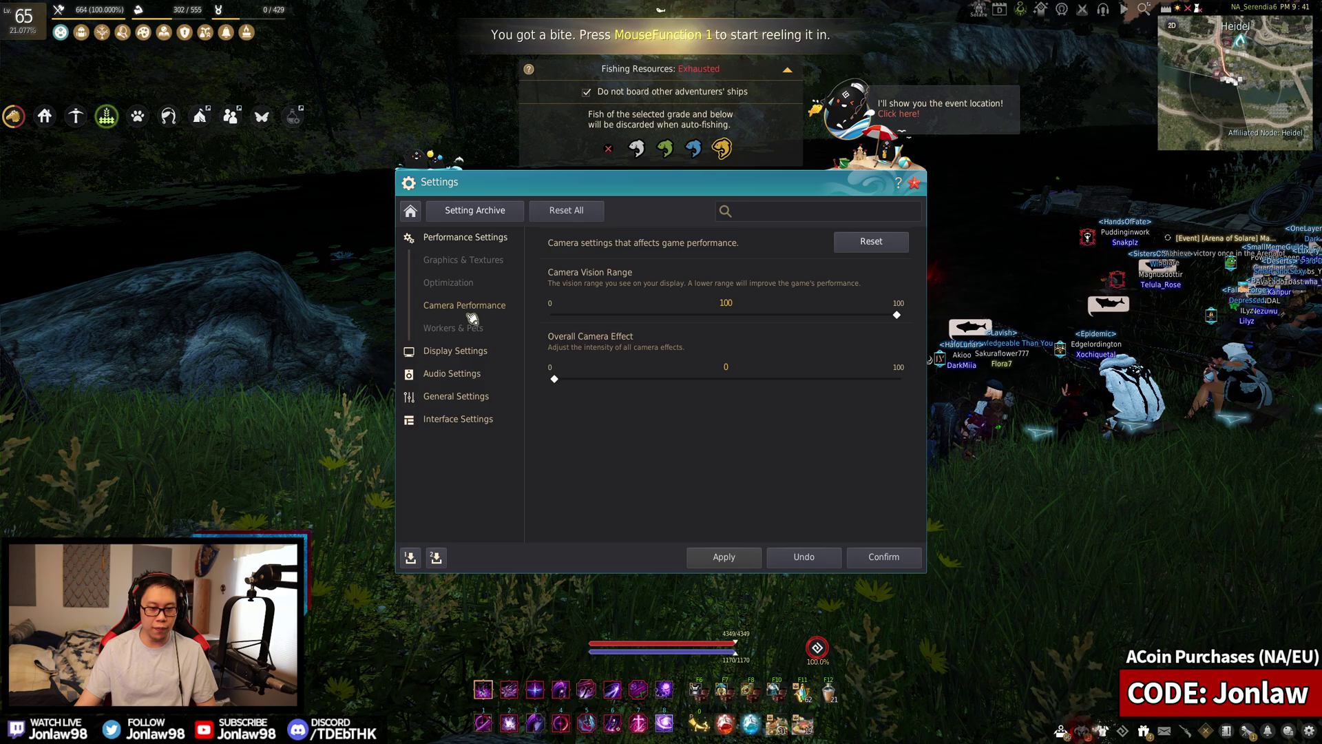
click(465, 329)
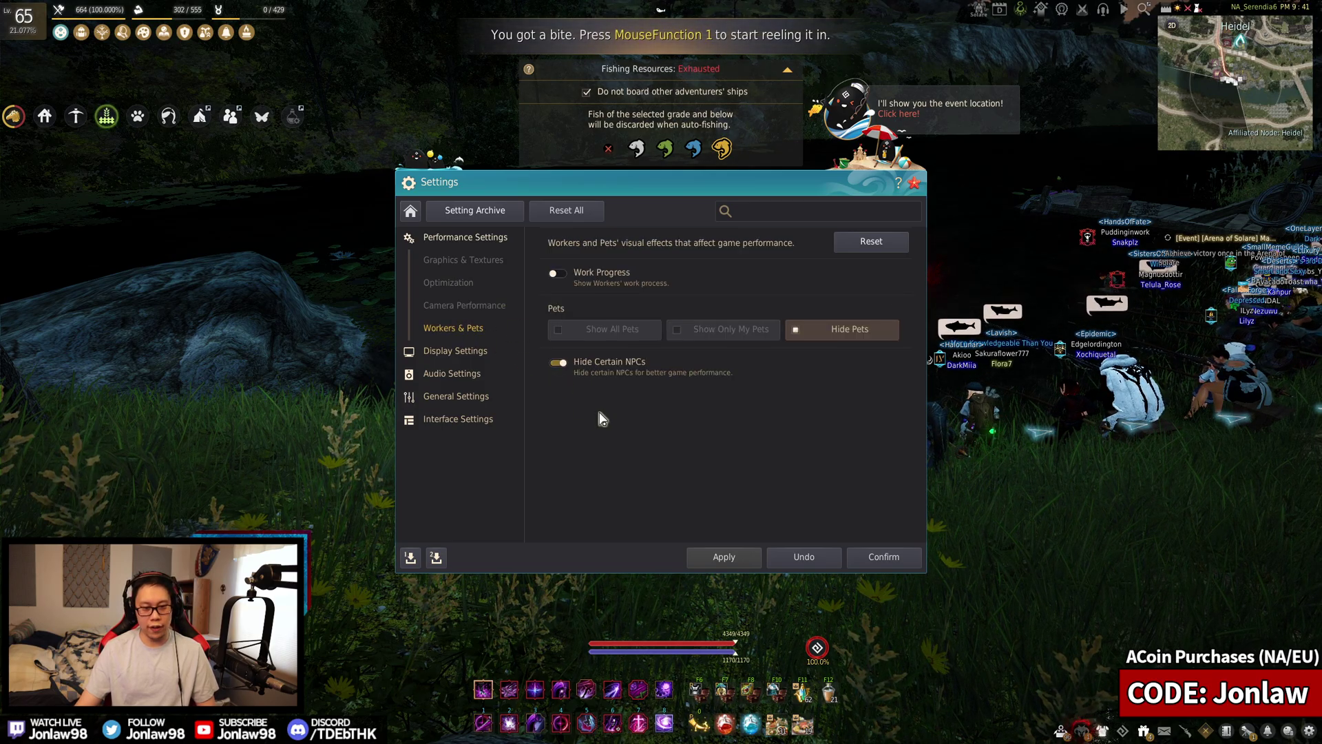
Examine the Game Window display settings, including resolution, UI scale and Crop Mode, and the Display Quality options
click(471, 353)
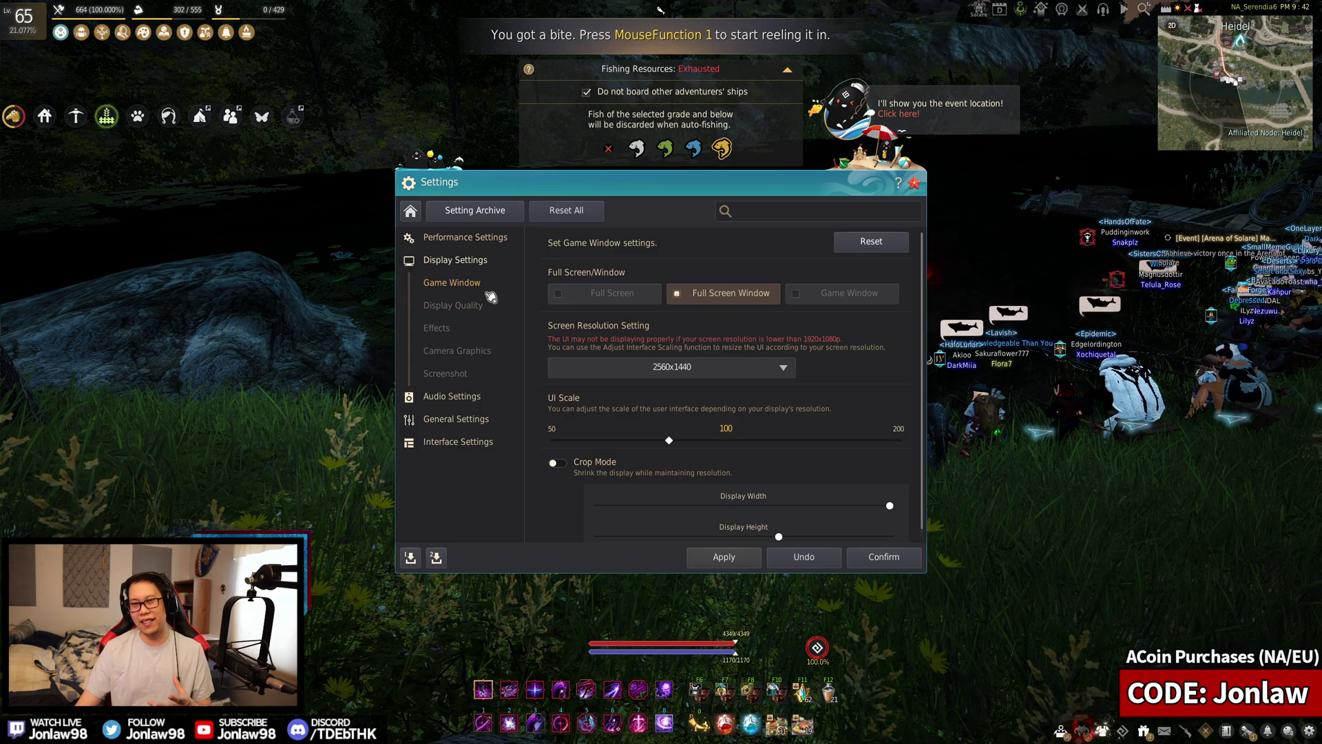
click(459, 237)
click(451, 352)
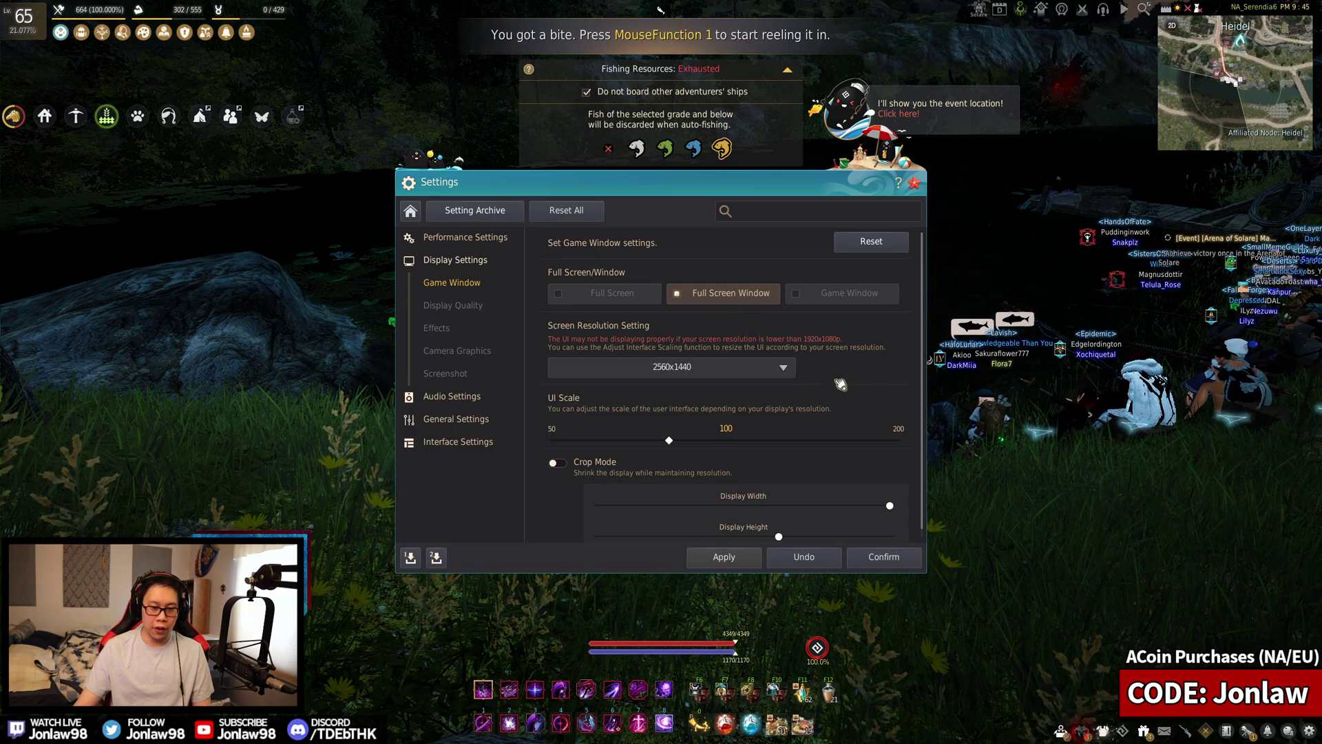
scroll(843, 376, down, 1)
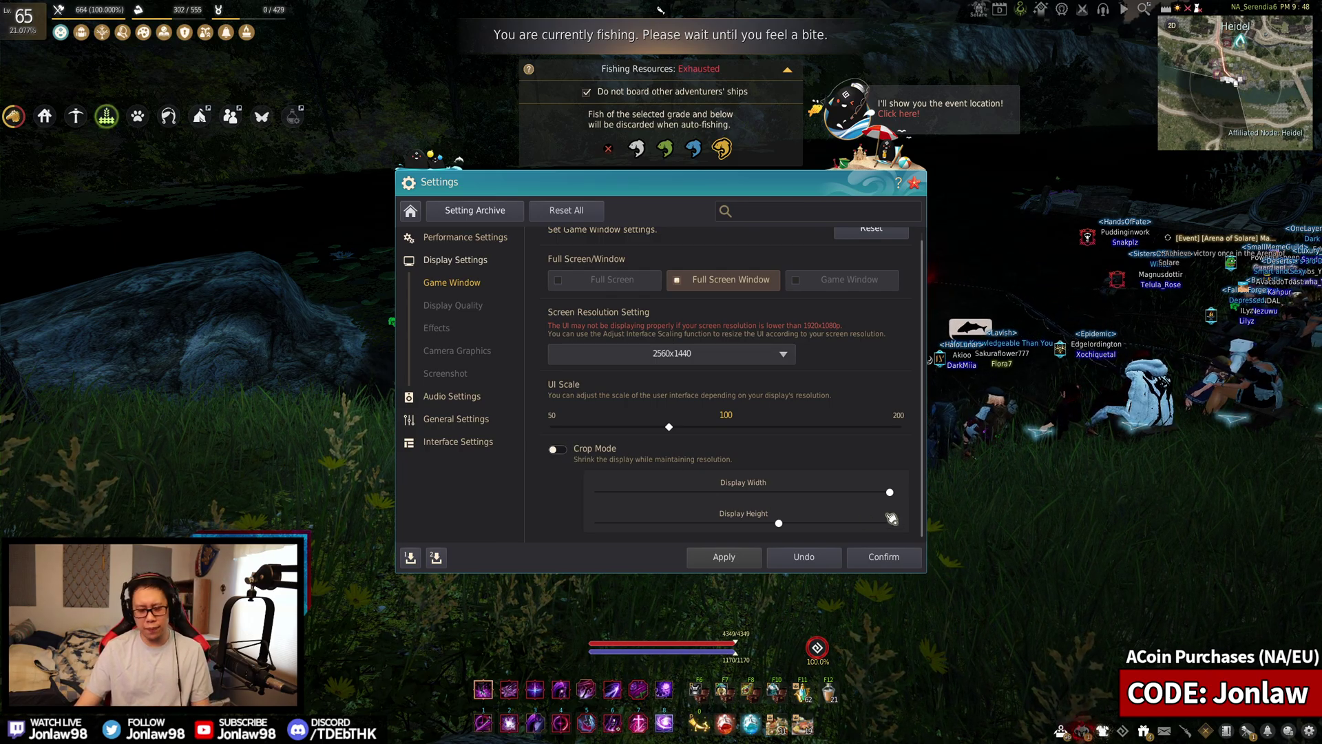
click(564, 451)
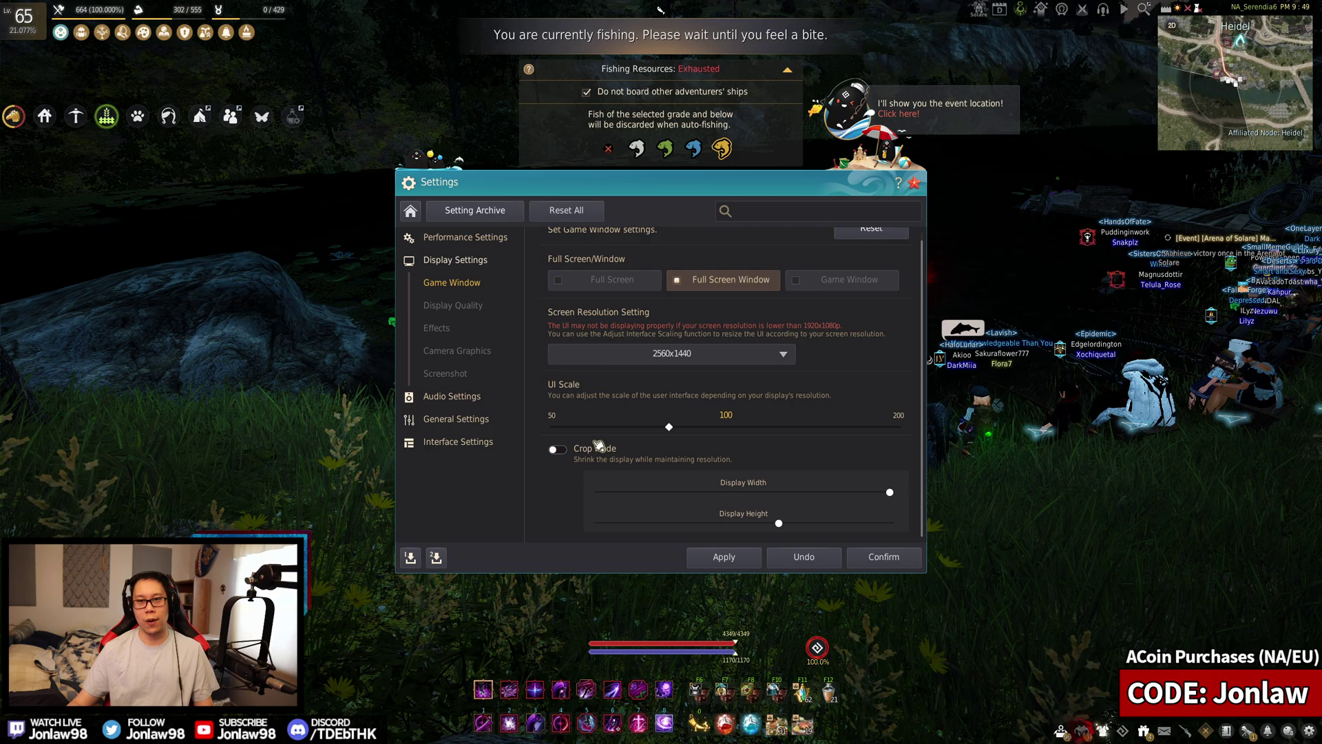
click(482, 309)
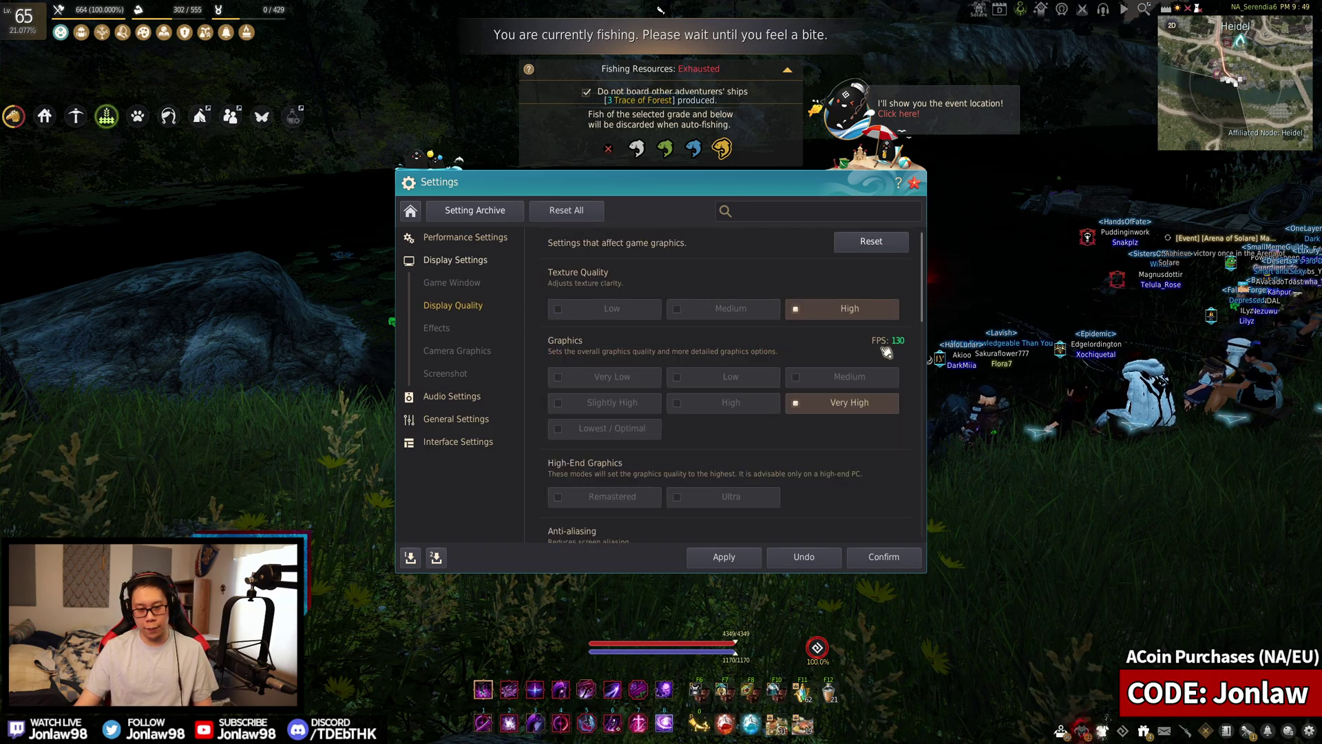
scroll(899, 350, down, 10)
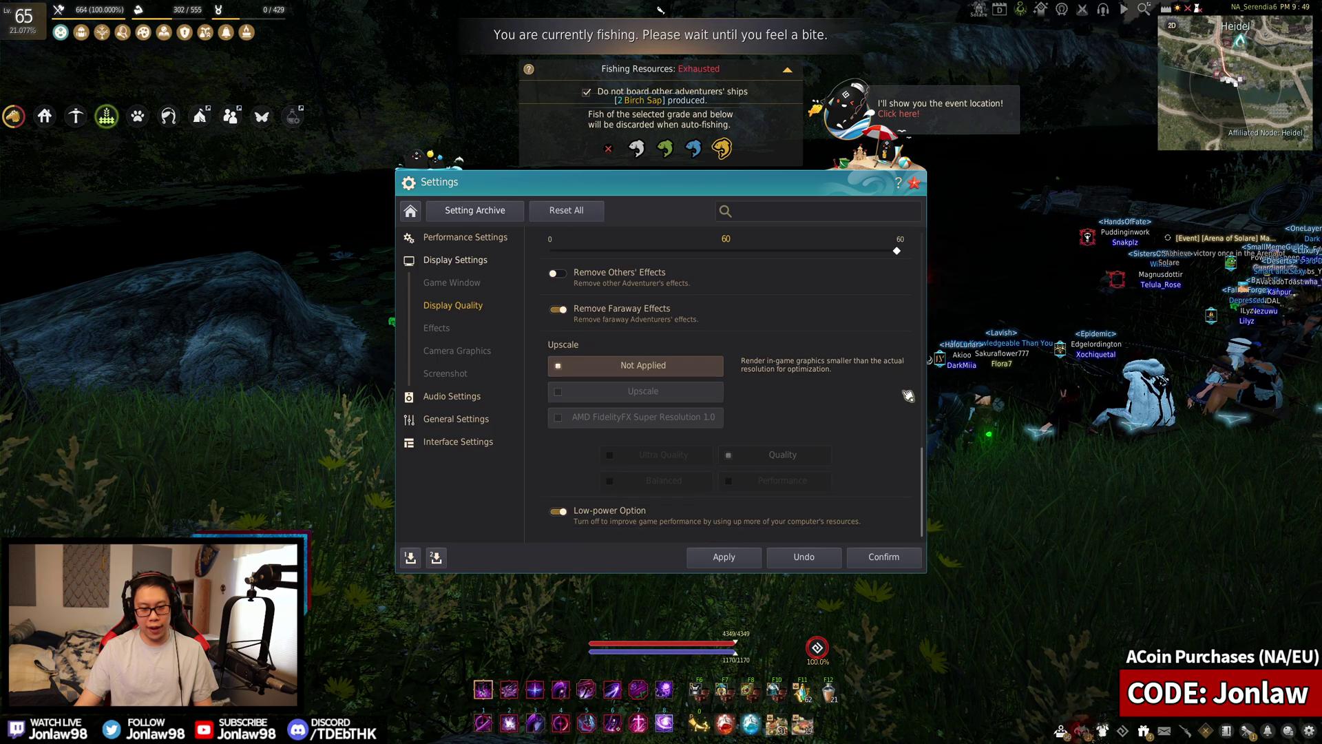
scroll(883, 393, up, 5)
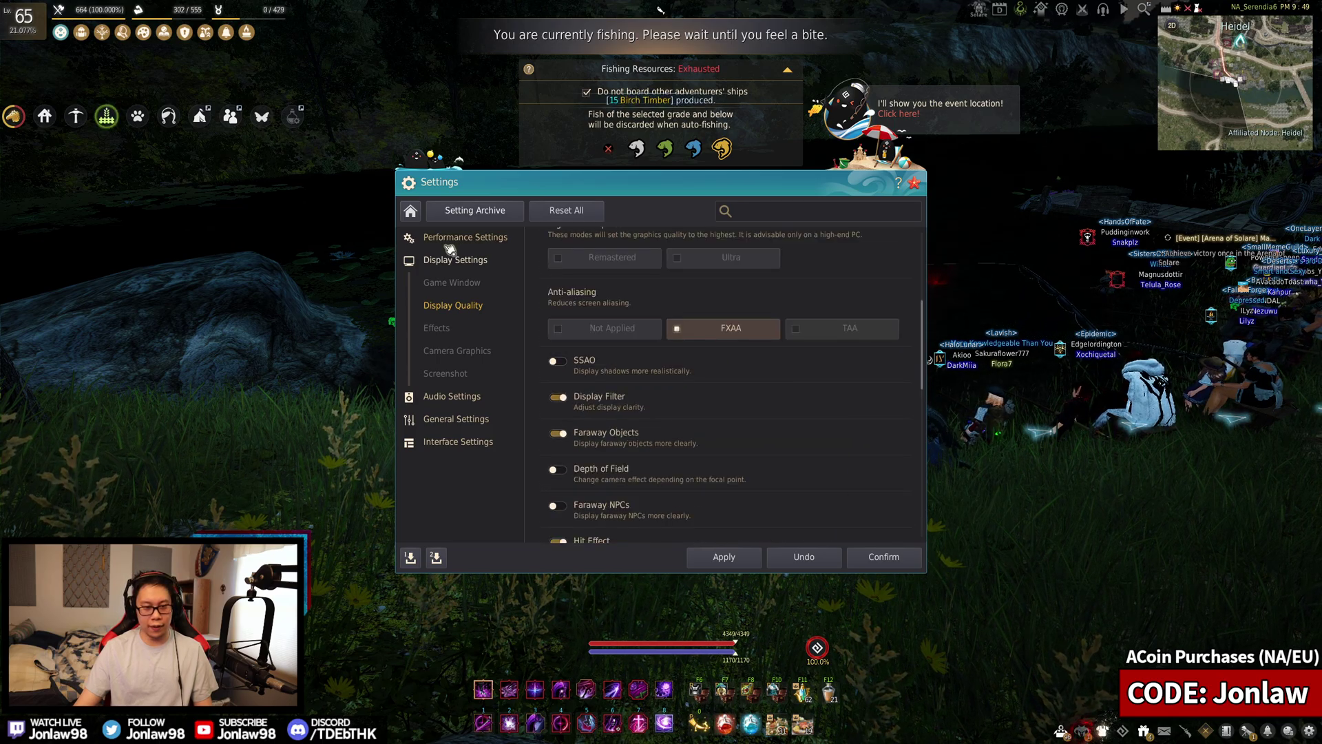
Cycle through the photo filters in the display effects, accept the NonContrast filter's contrast of 0, and return to Vibrance
click(437, 329)
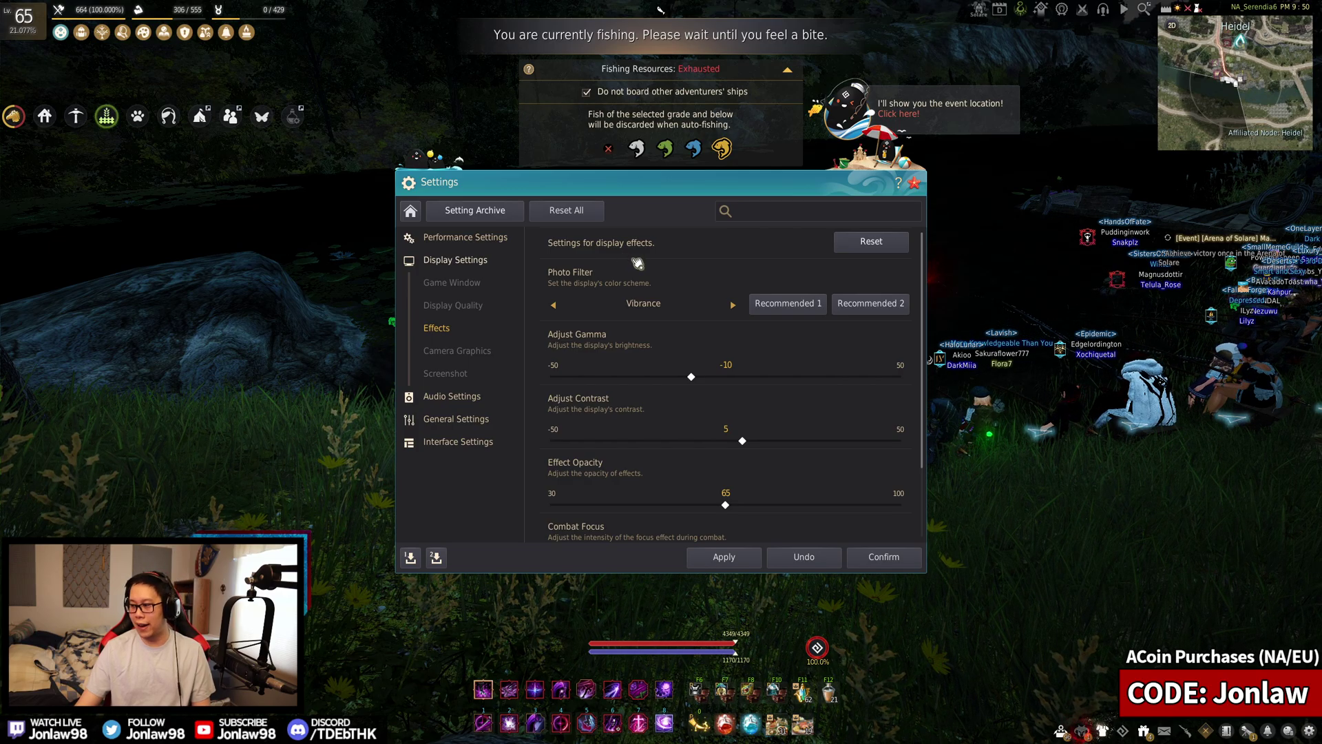
click(734, 305)
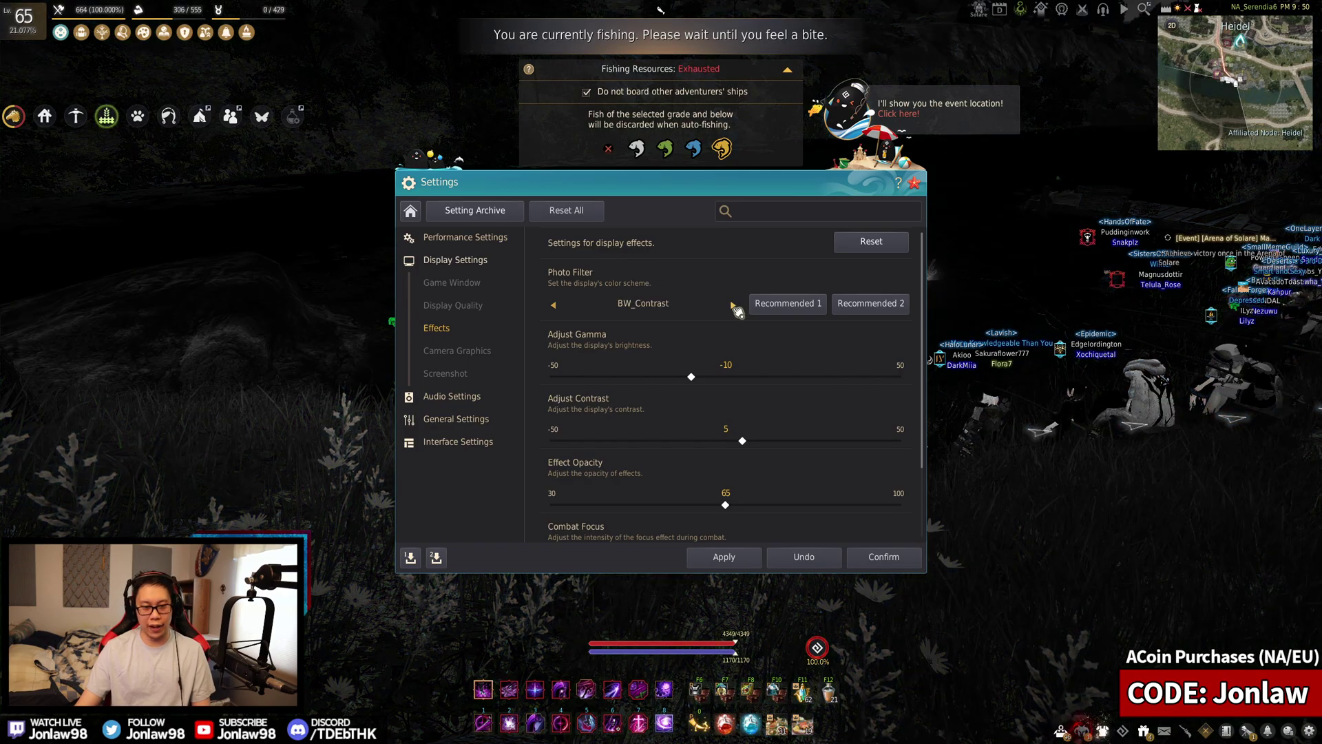
click(734, 305)
click(734, 305)
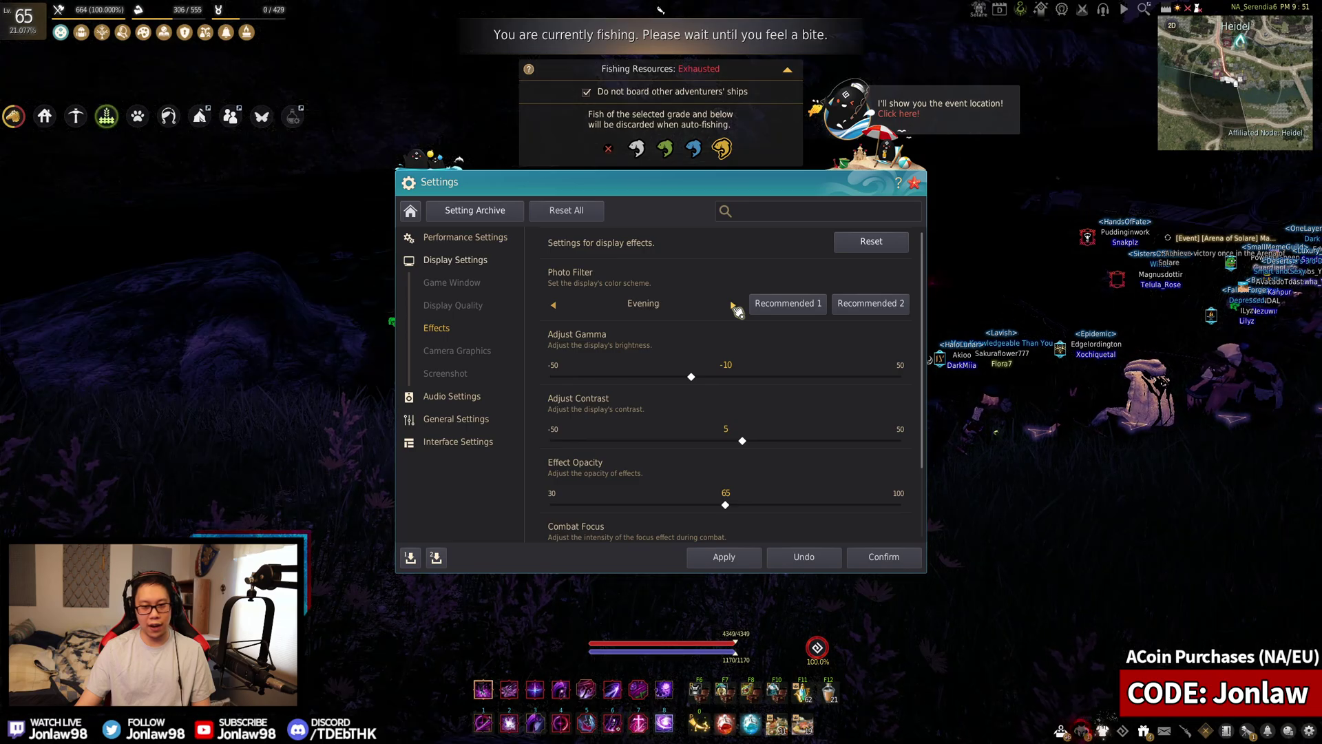
click(734, 305)
click(734, 305)
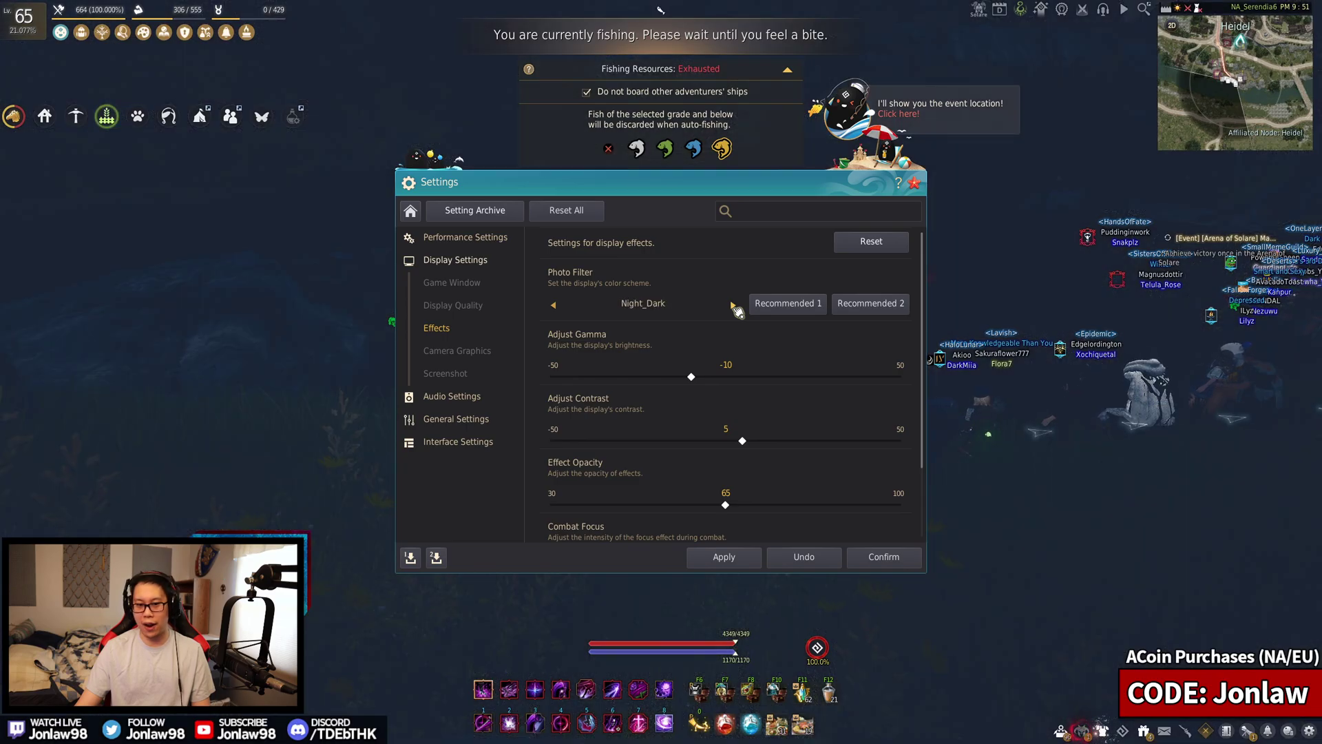
click(734, 305)
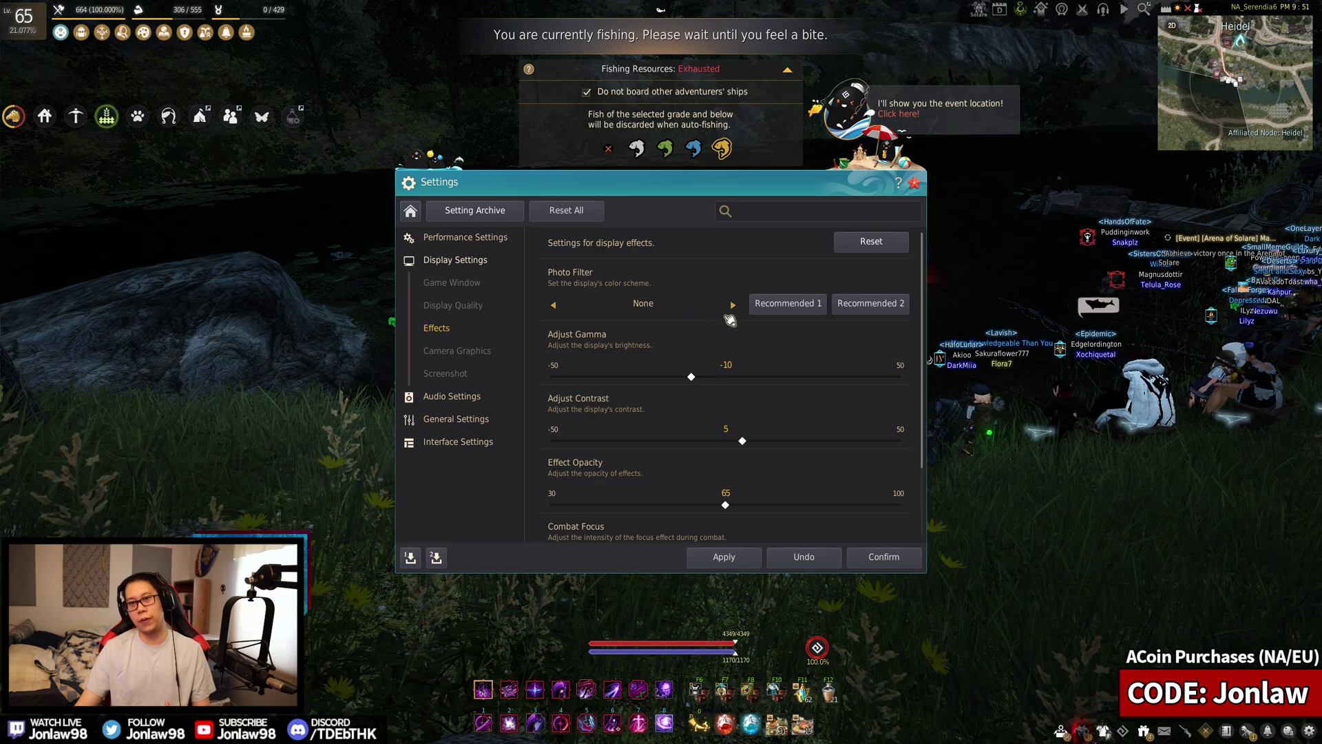
click(734, 305)
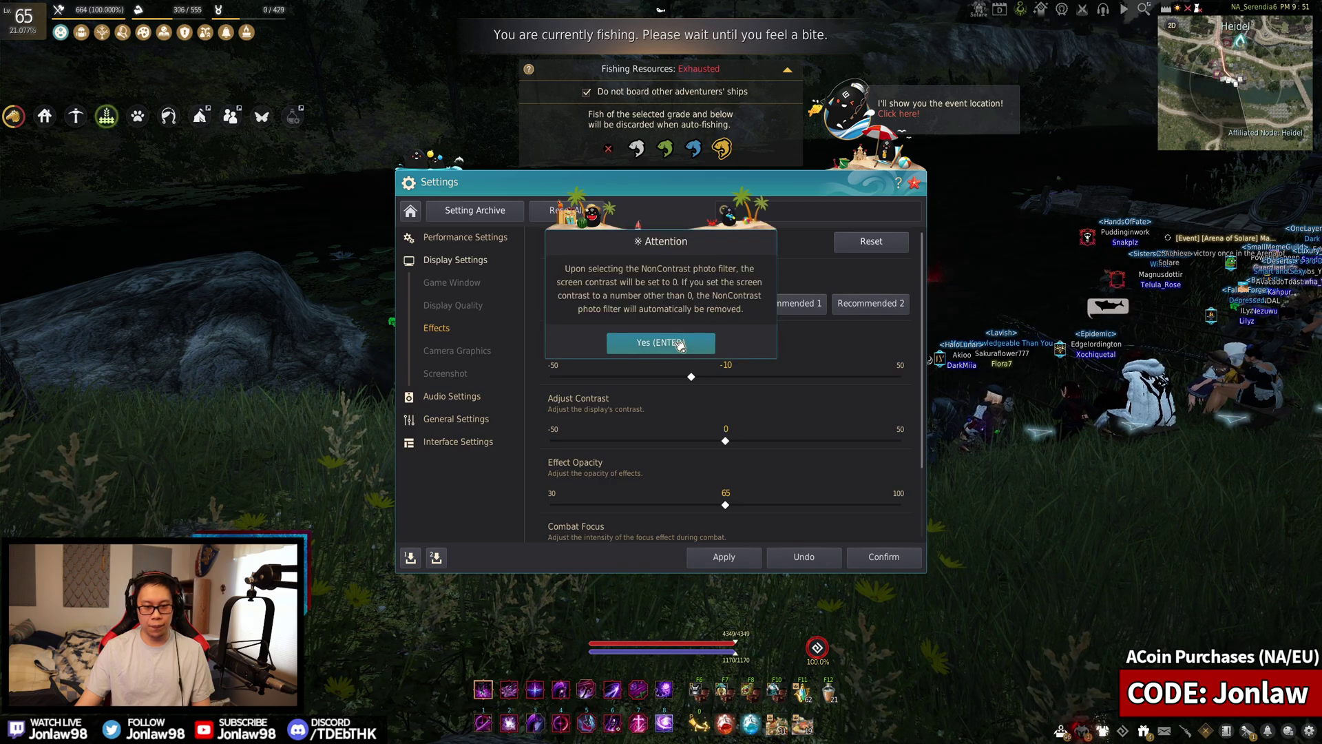
click(702, 342)
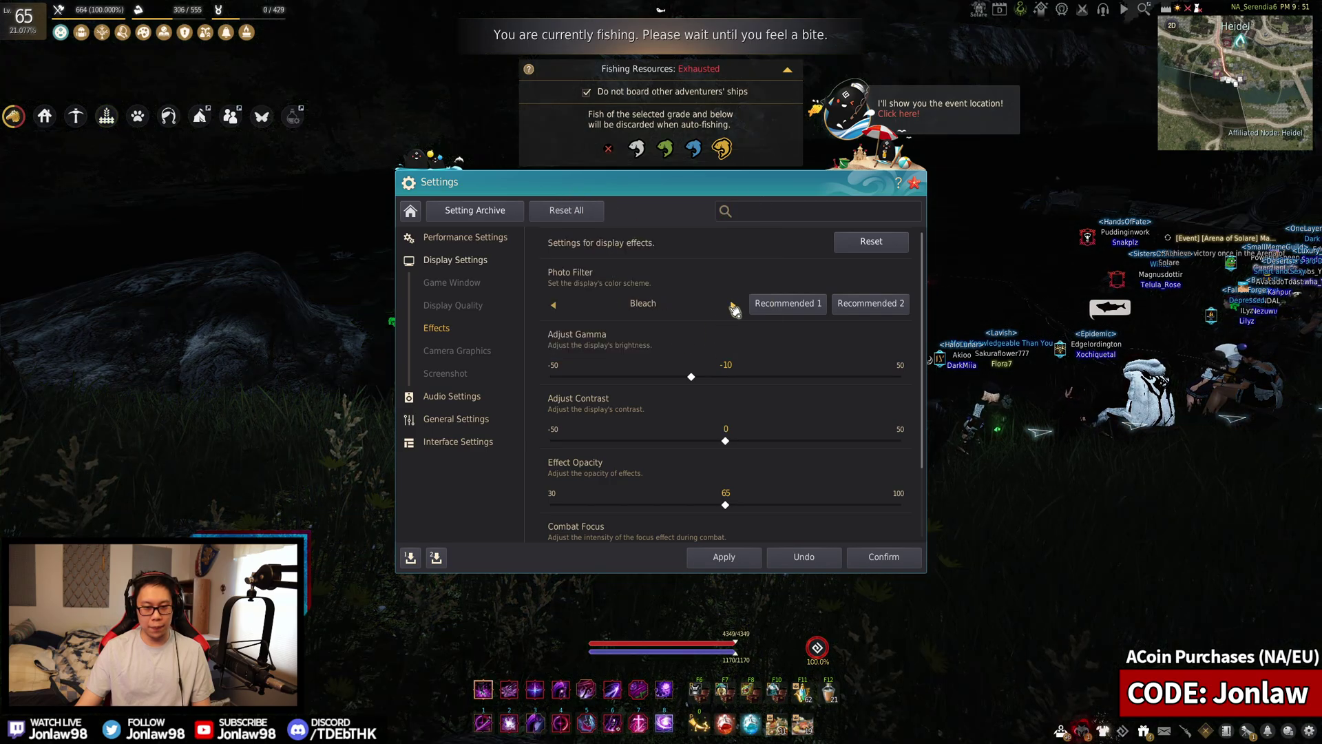
click(733, 305)
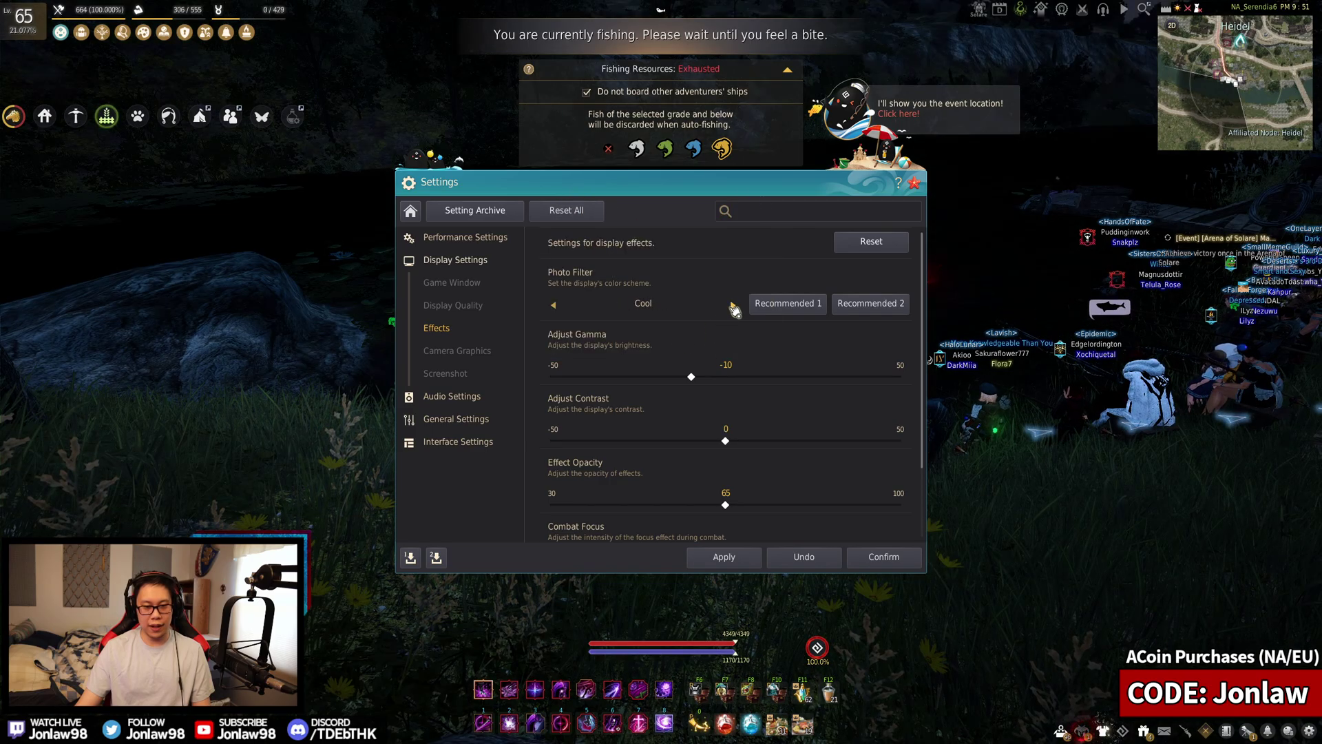
click(733, 305)
click(733, 305)
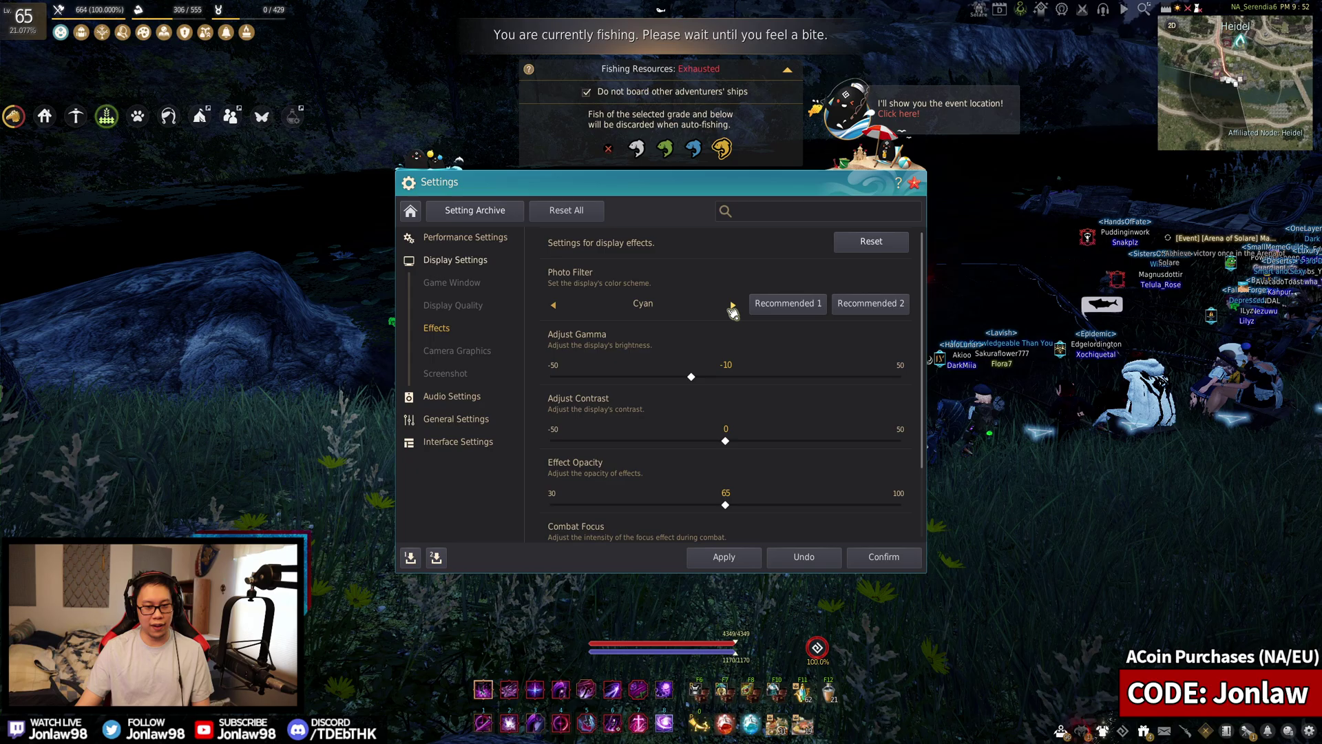
click(732, 305)
click(733, 305)
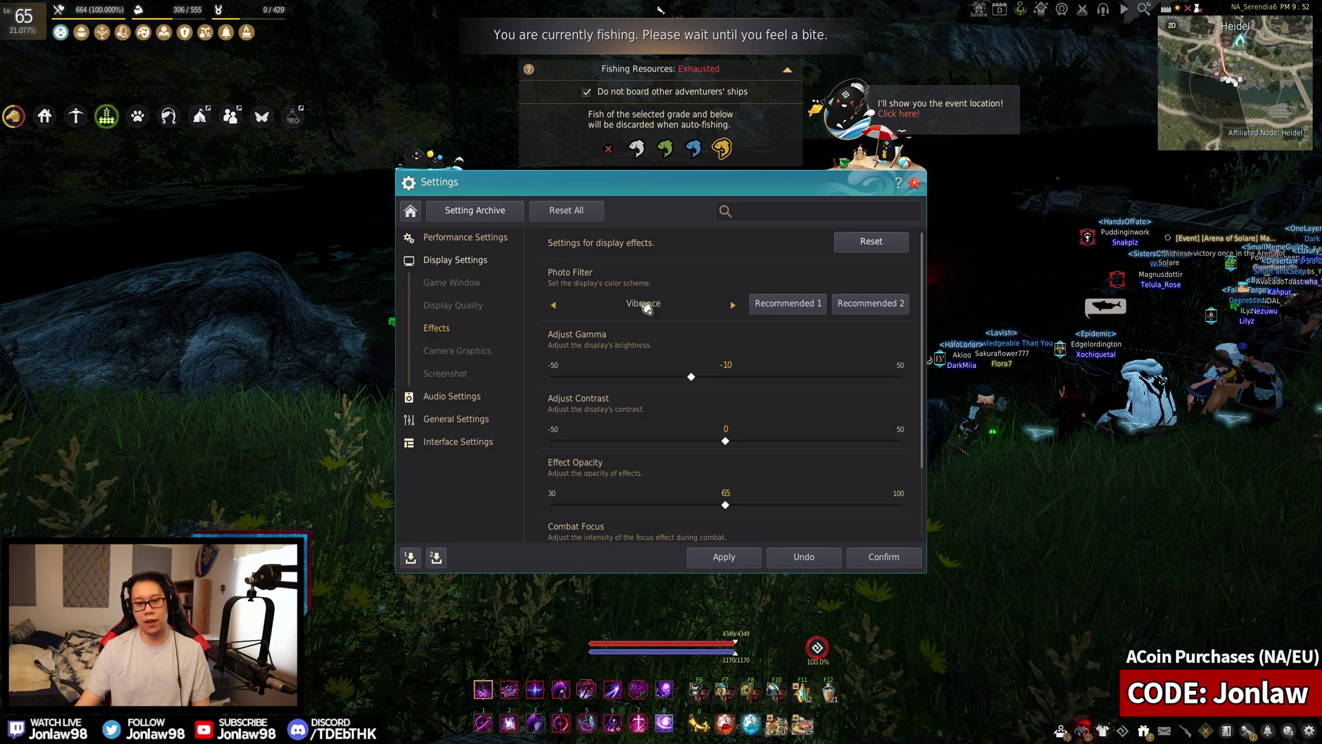
Examine the remaining display effects down to Color Vision Aid, plus the Camera Graphics ranges and camera effects
scroll(729, 375, down, 3)
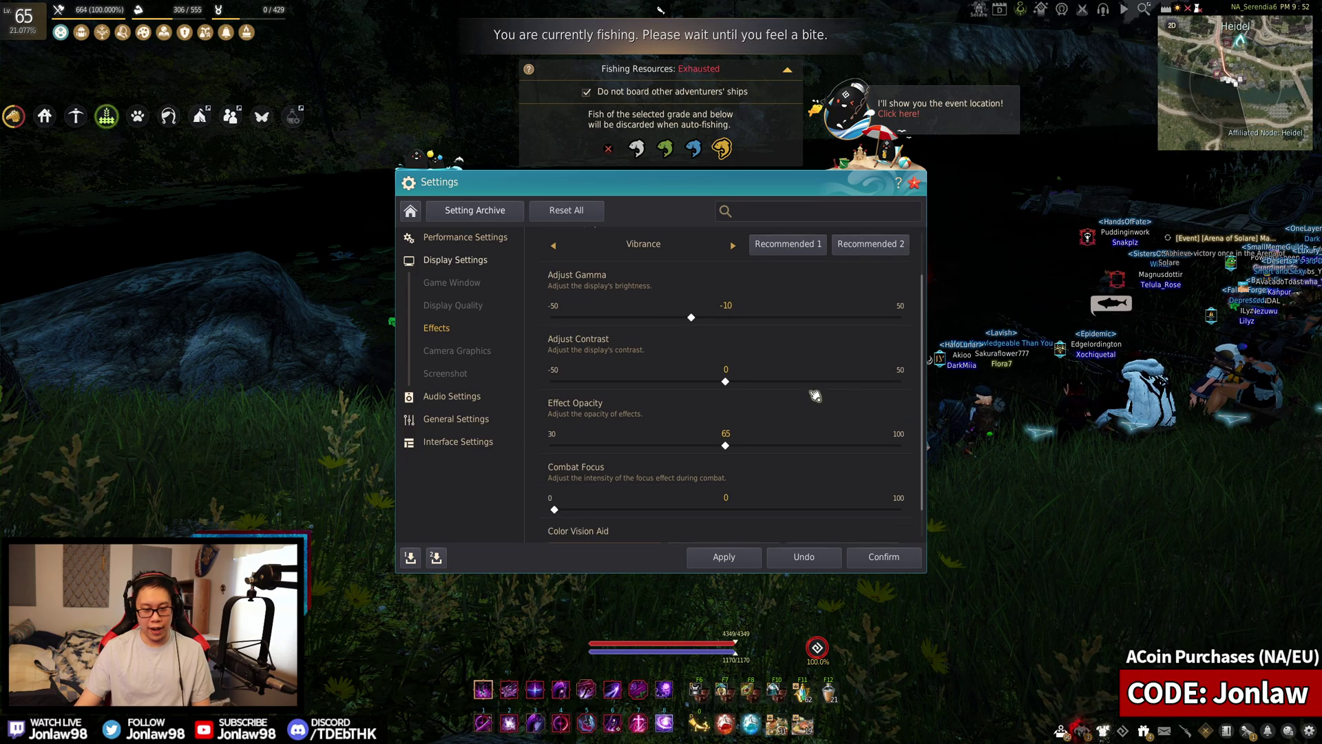
scroll(817, 383, up, 1)
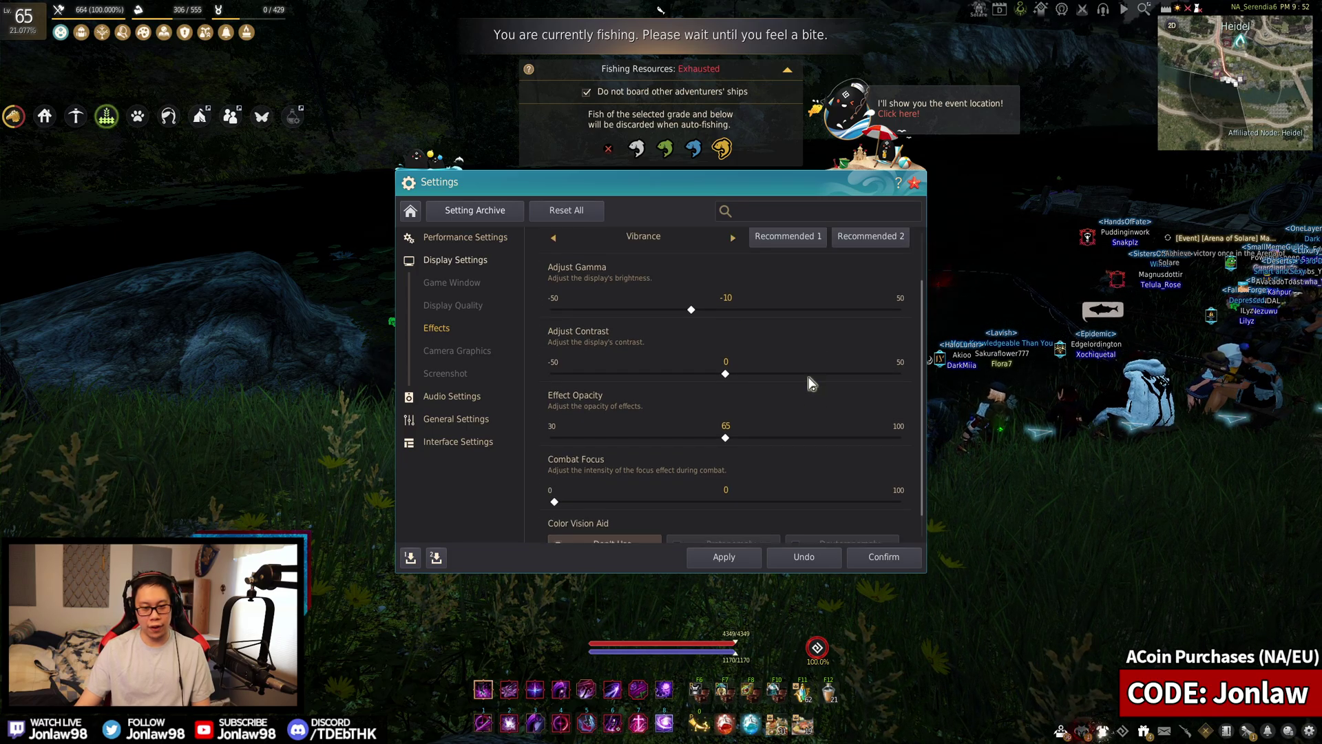
scroll(808, 377, up, 1)
scroll(810, 382, down, 2)
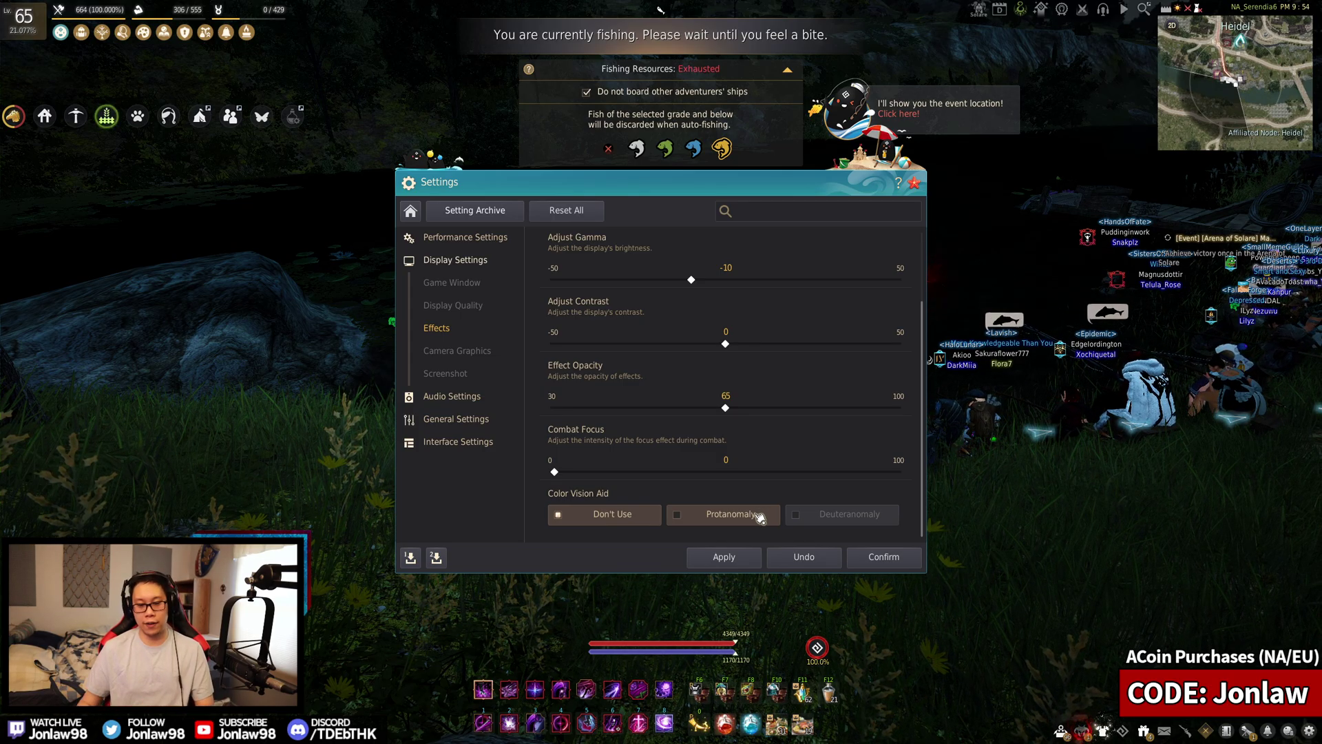
click(460, 351)
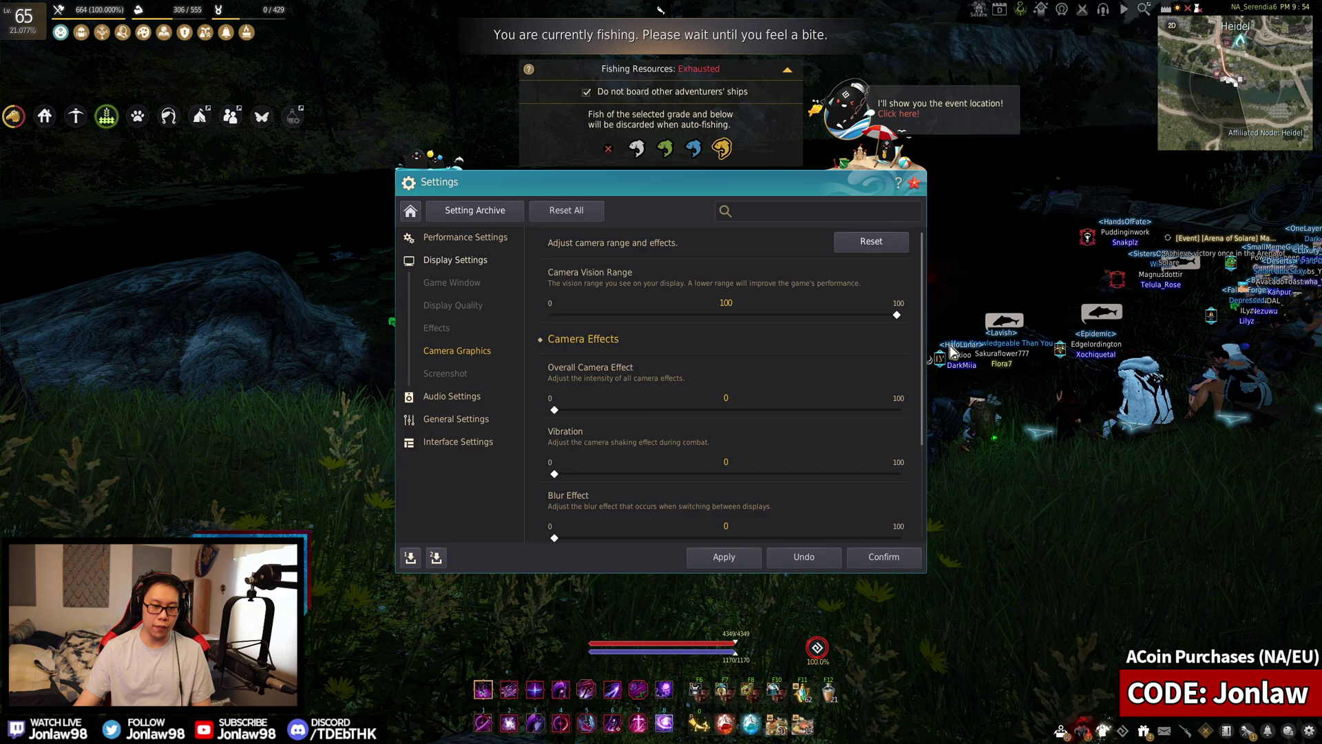
scroll(914, 353, down, 3)
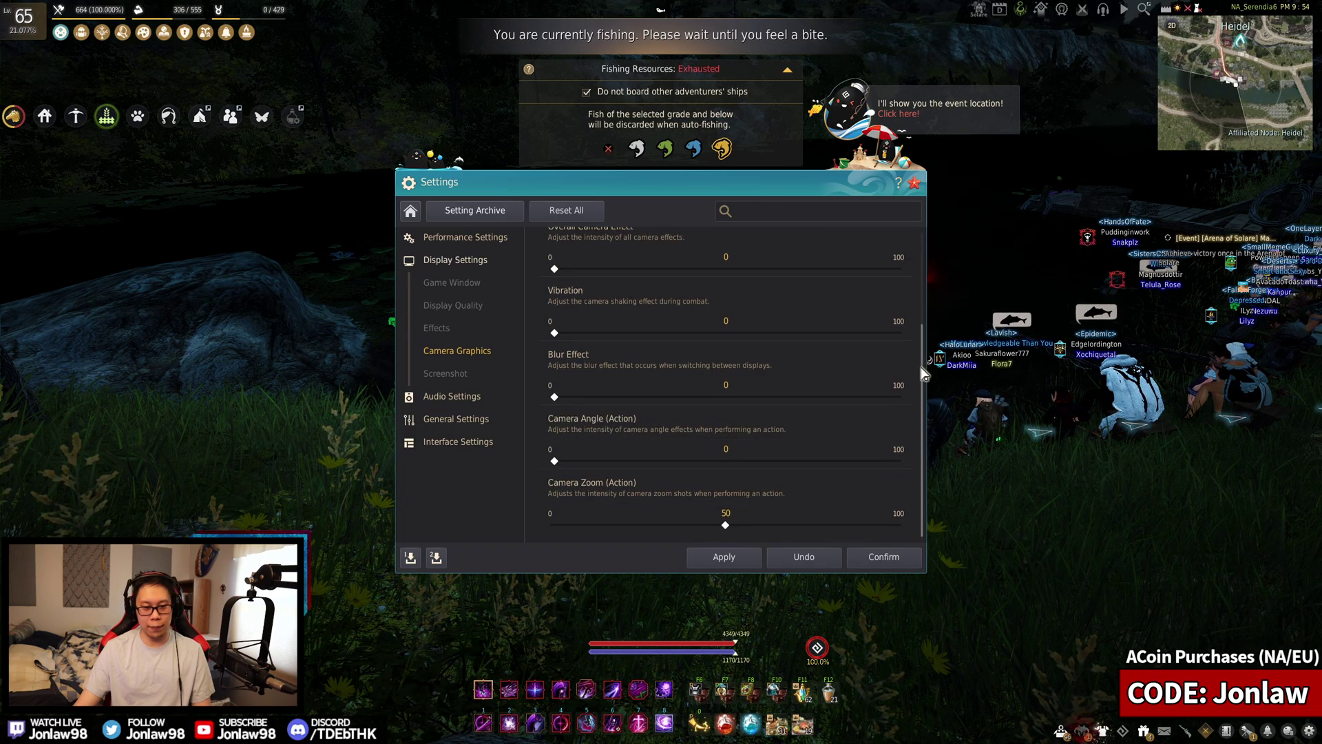
Examine the camera effect intensities and the Screenshot settings, including resolution, format and watermark options
scroll(920, 367, up, 2)
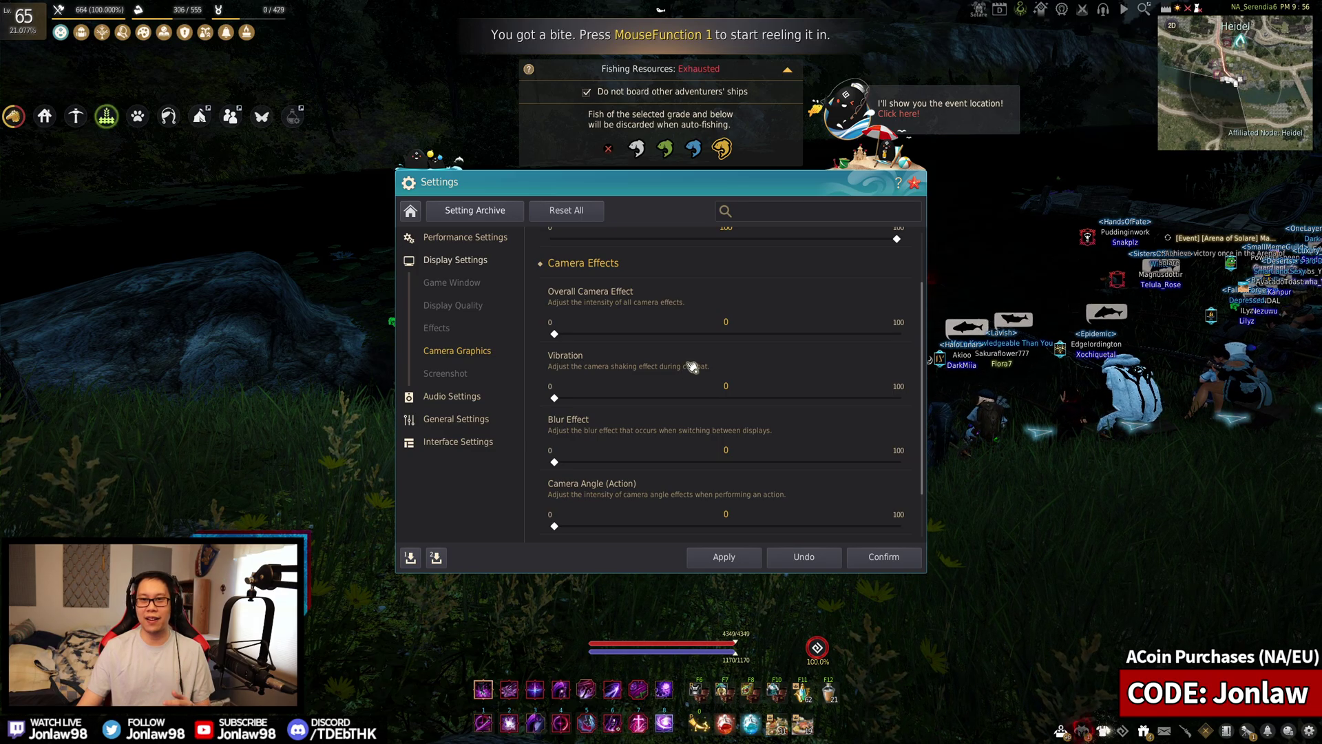
scroll(692, 366, down, 2)
scroll(692, 367, up, 3)
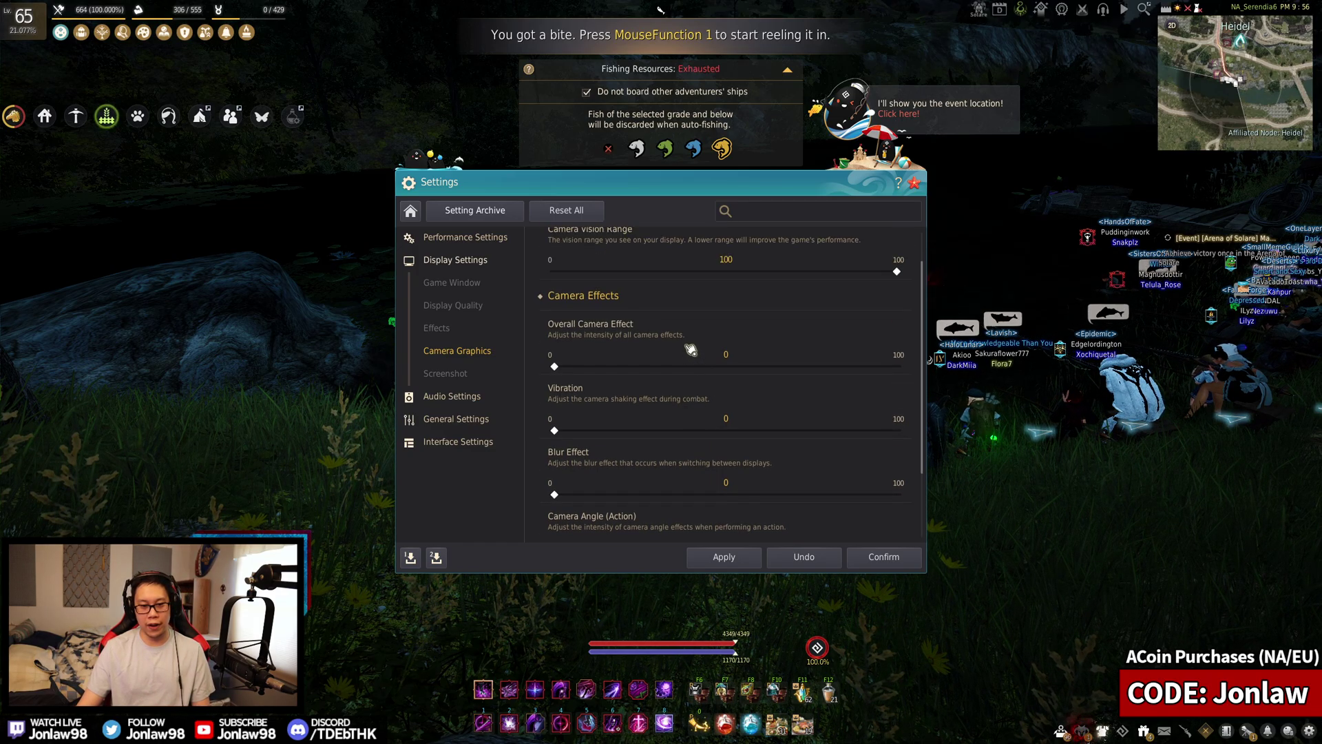
click(465, 376)
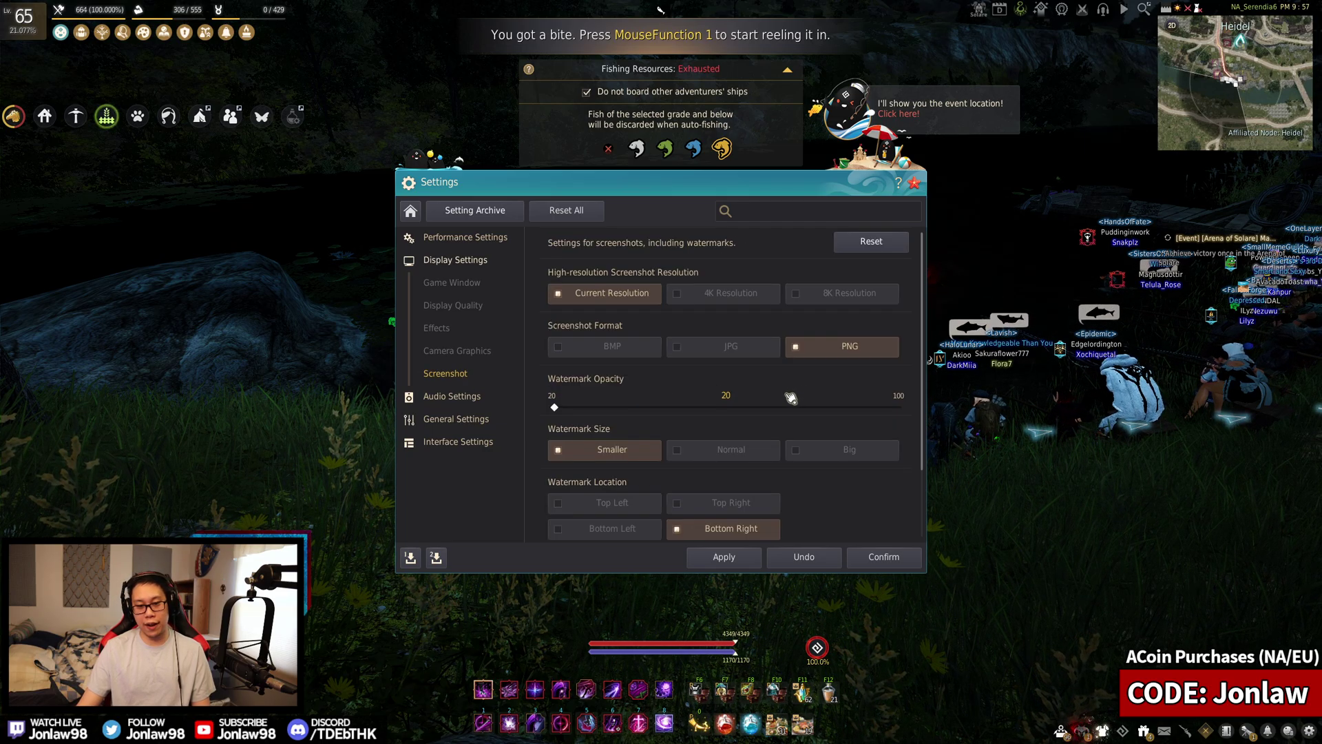
scroll(792, 400, down, 3)
scroll(815, 432, up, 3)
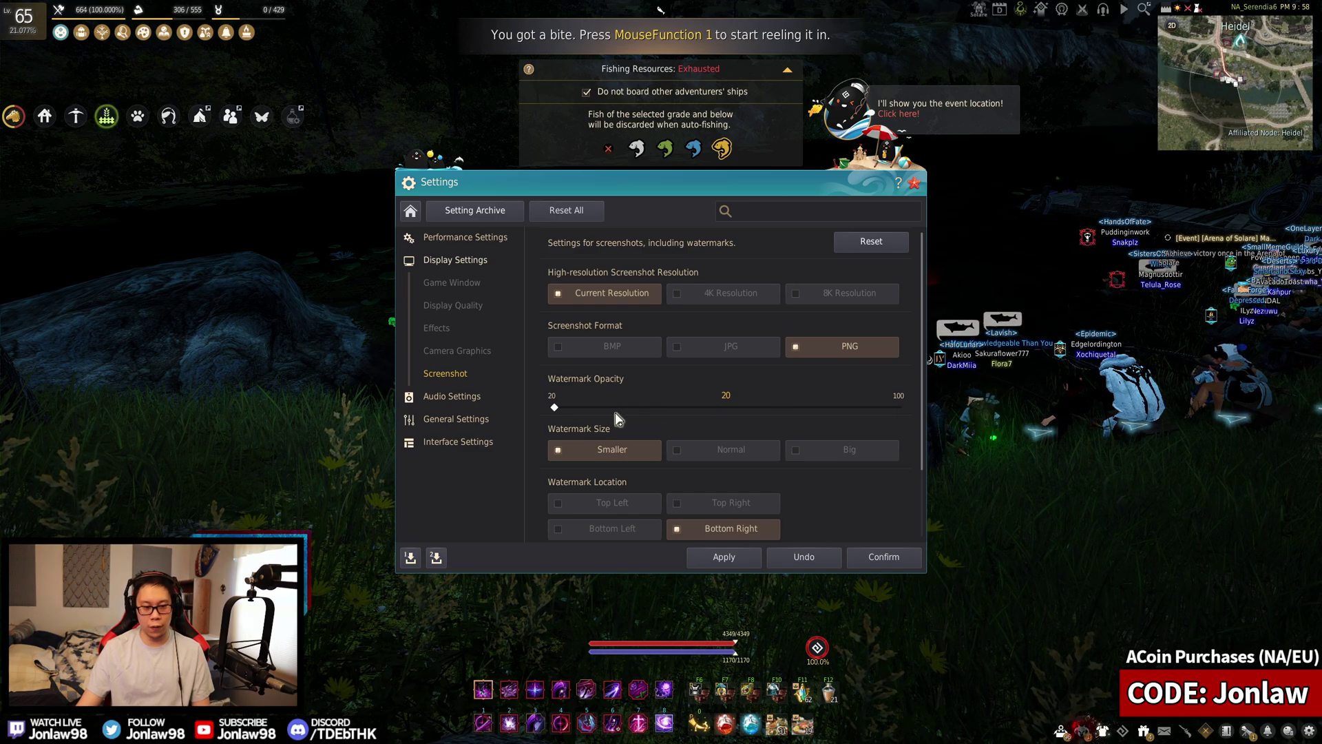
scroll(614, 413, down, 3)
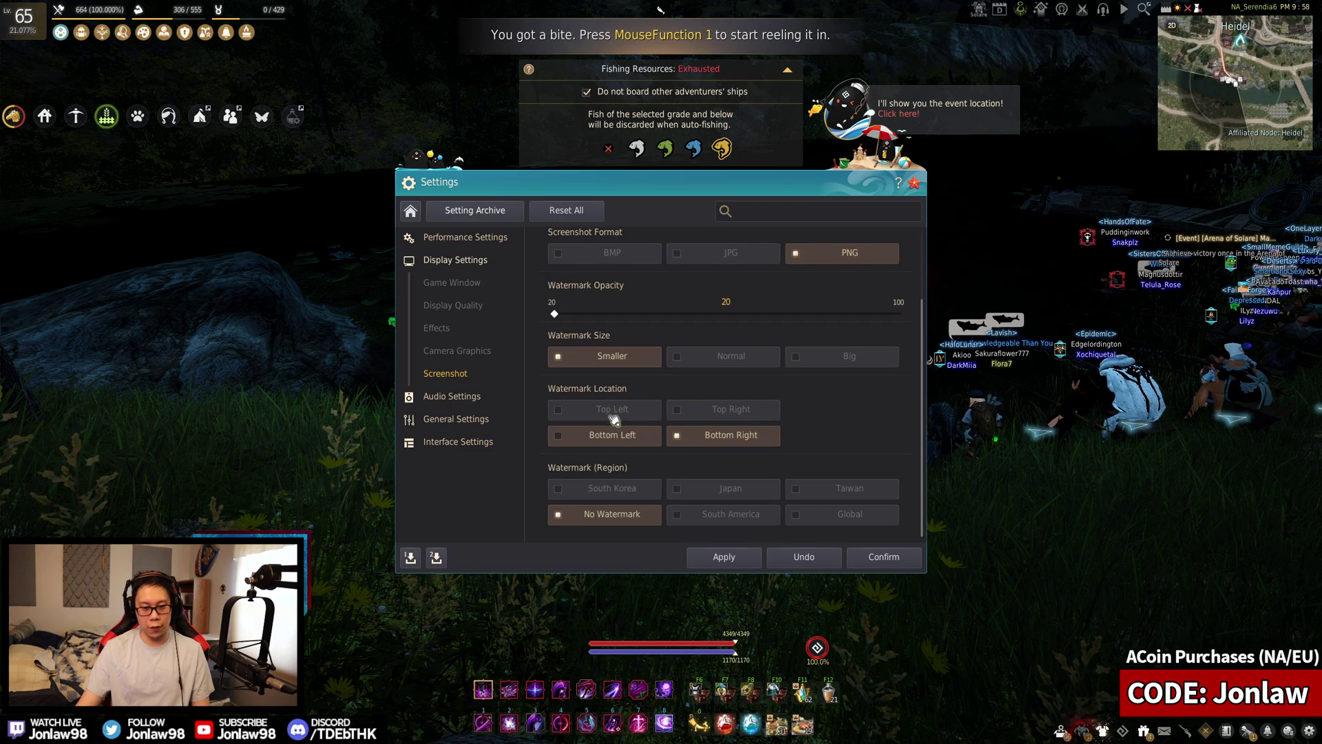
Examine the Audio Settings, from the alert sounds and NPC voice language down to the voice and Fairy volumes
click(459, 399)
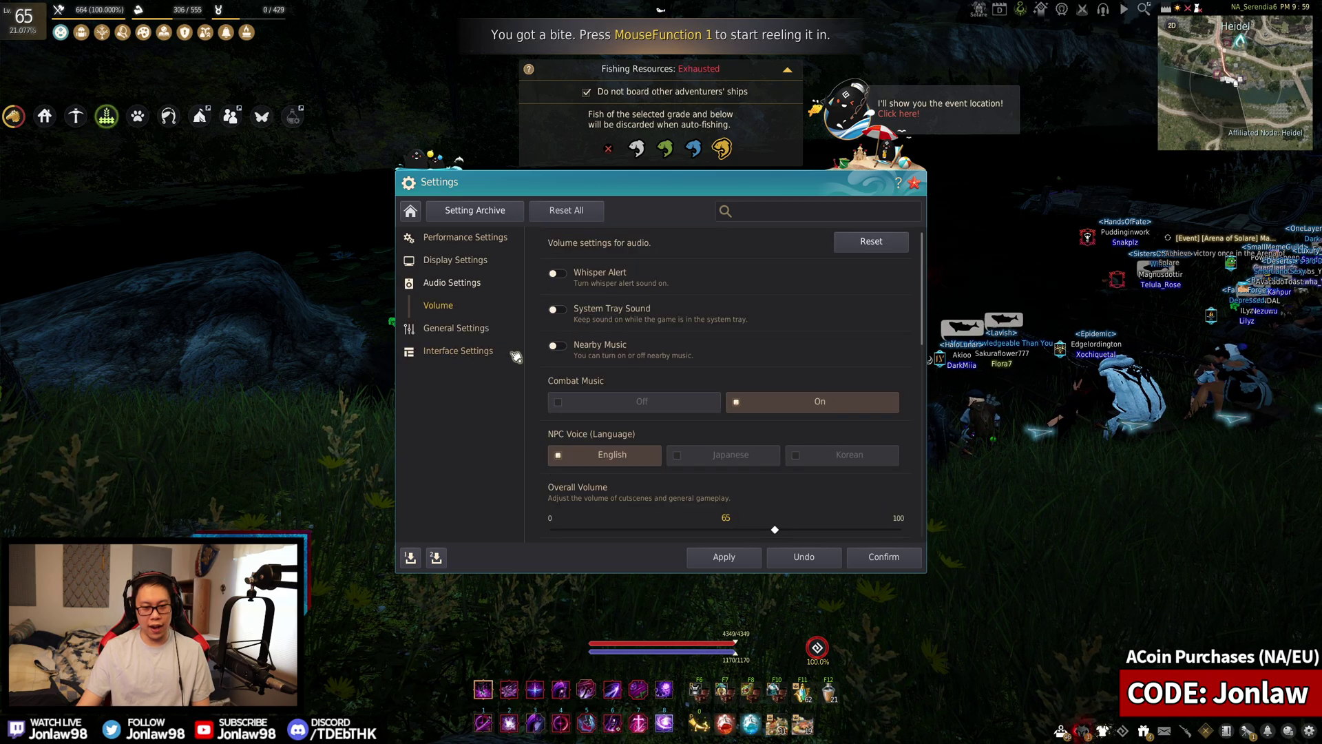
scroll(527, 354, down, 3)
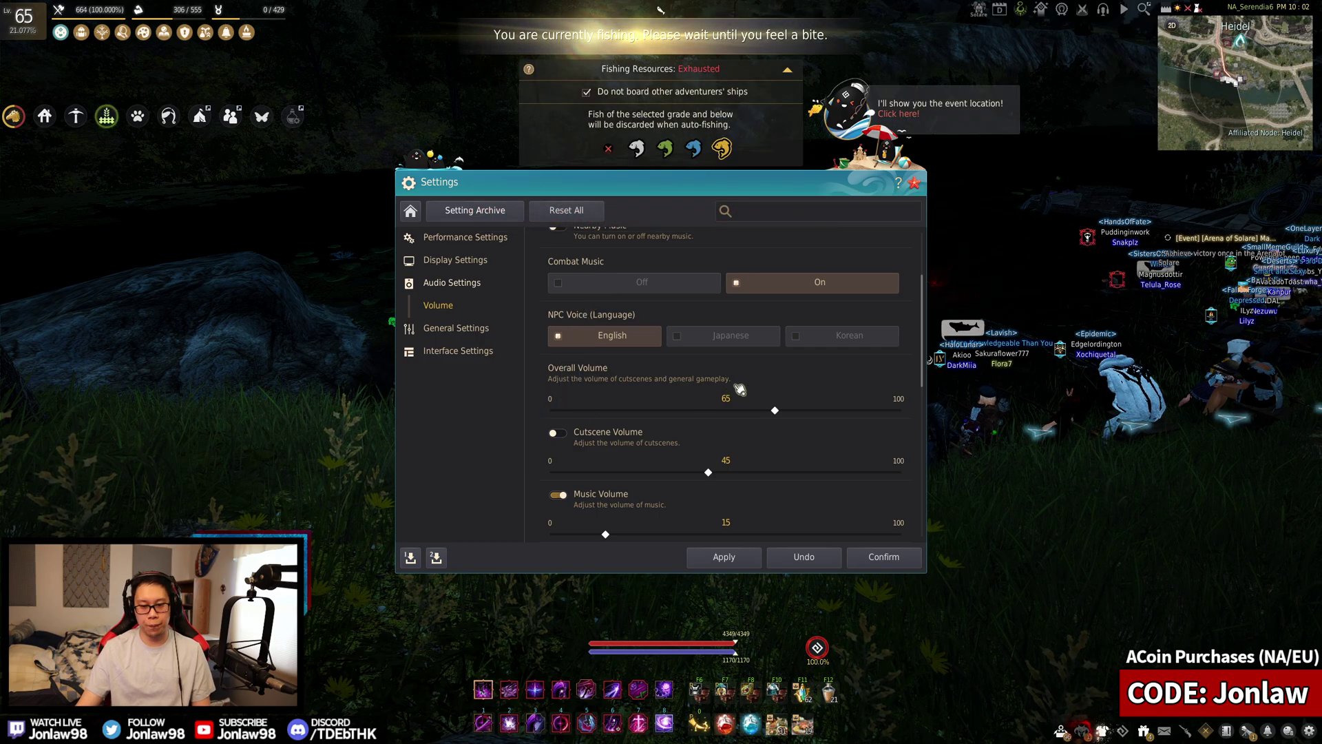
scroll(684, 397, down, 3)
scroll(684, 397, down, 2)
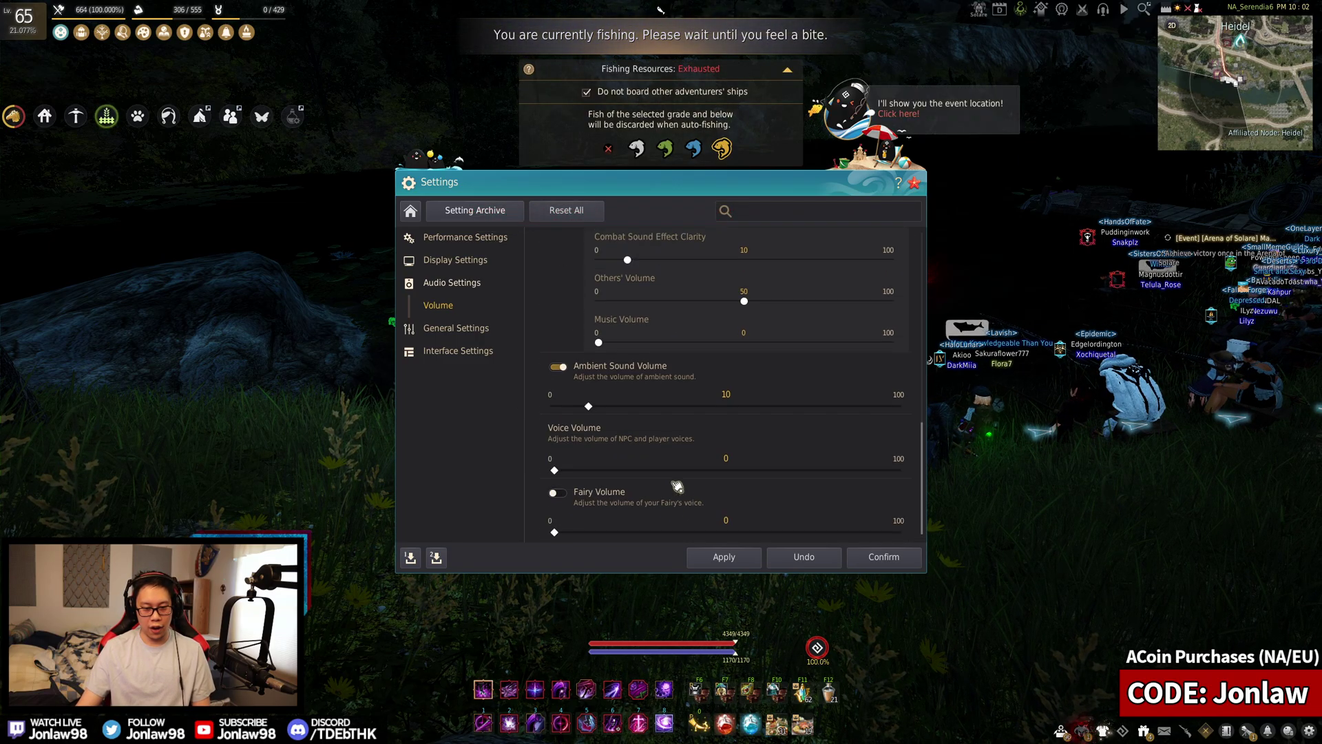
scroll(678, 486, down, 2)
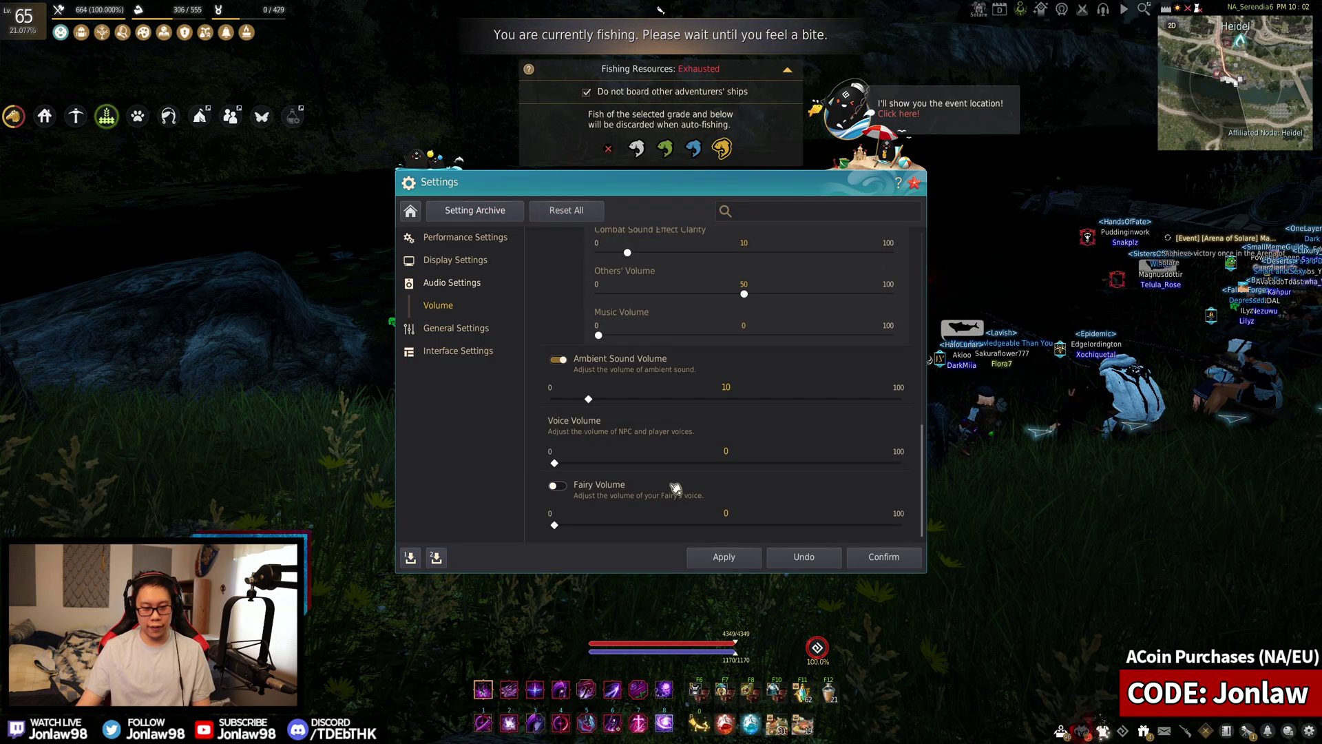
Examine the Quality of Life settings and the Show/Hide options for names, HP gauges, ranking and character highlights
click(454, 329)
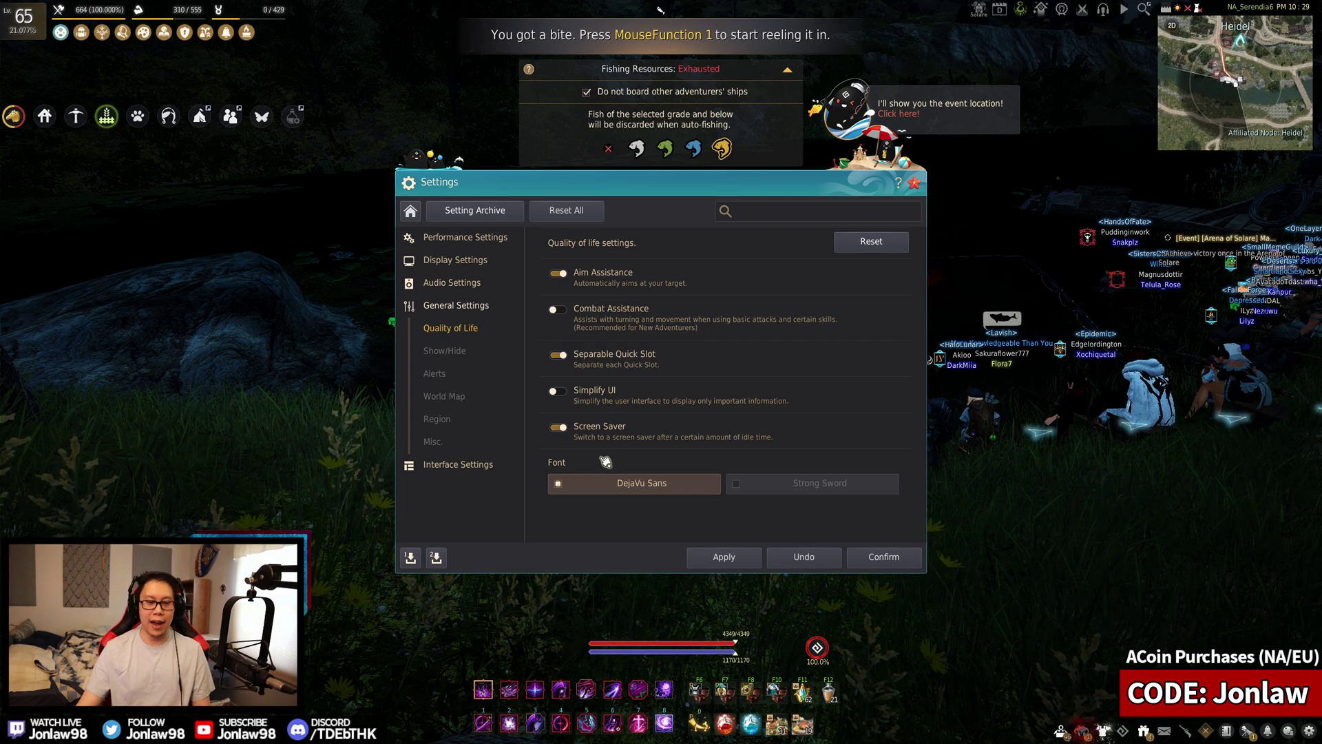
click(444, 352)
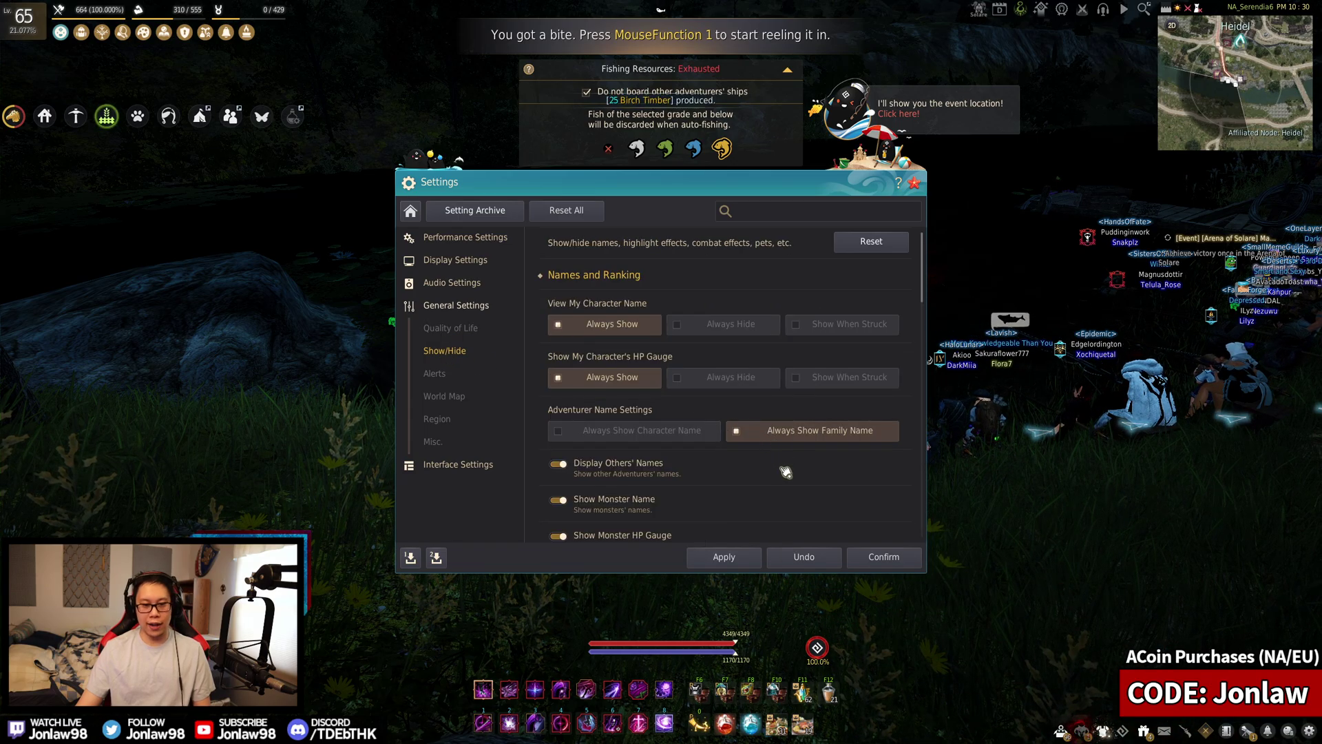
scroll(787, 471, down, 10)
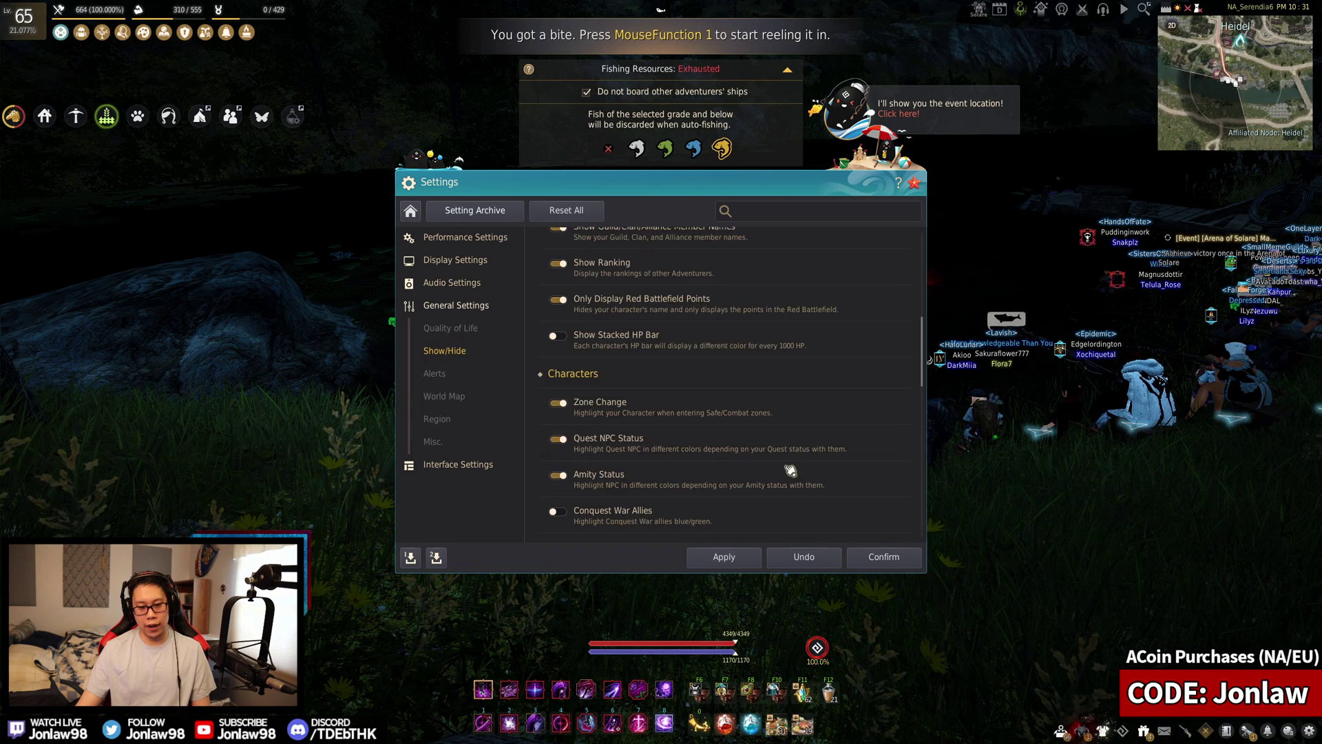
scroll(790, 474, down, 5)
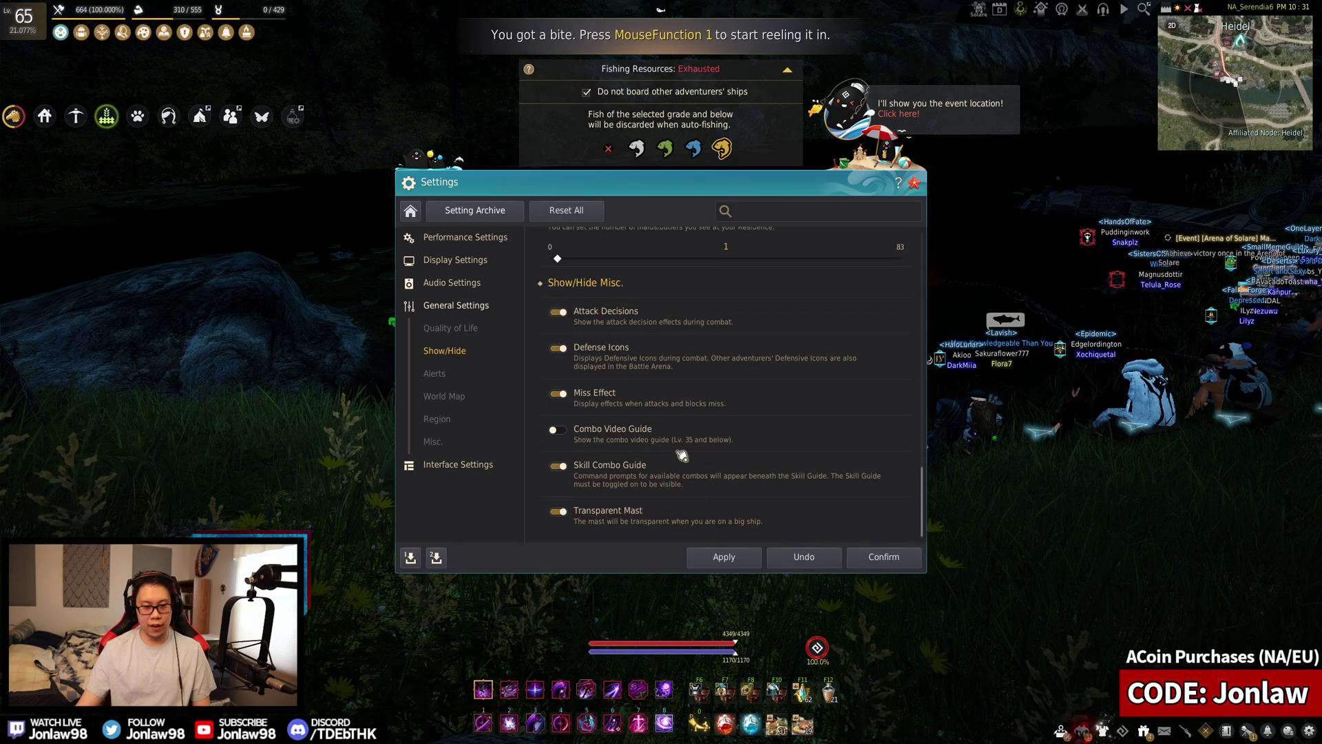
scroll(680, 445, up, 10)
scroll(685, 432, up, 5)
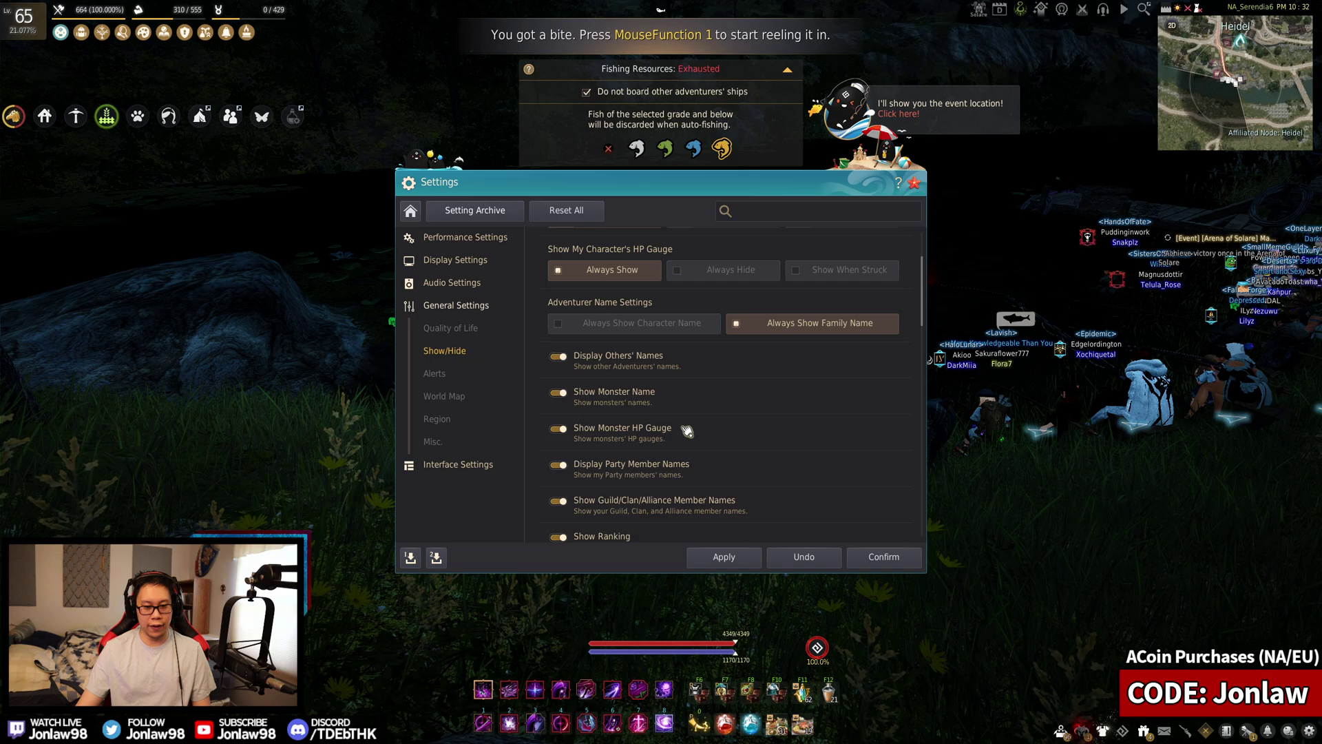
scroll(687, 430, down, 5)
scroll(699, 431, up, 5)
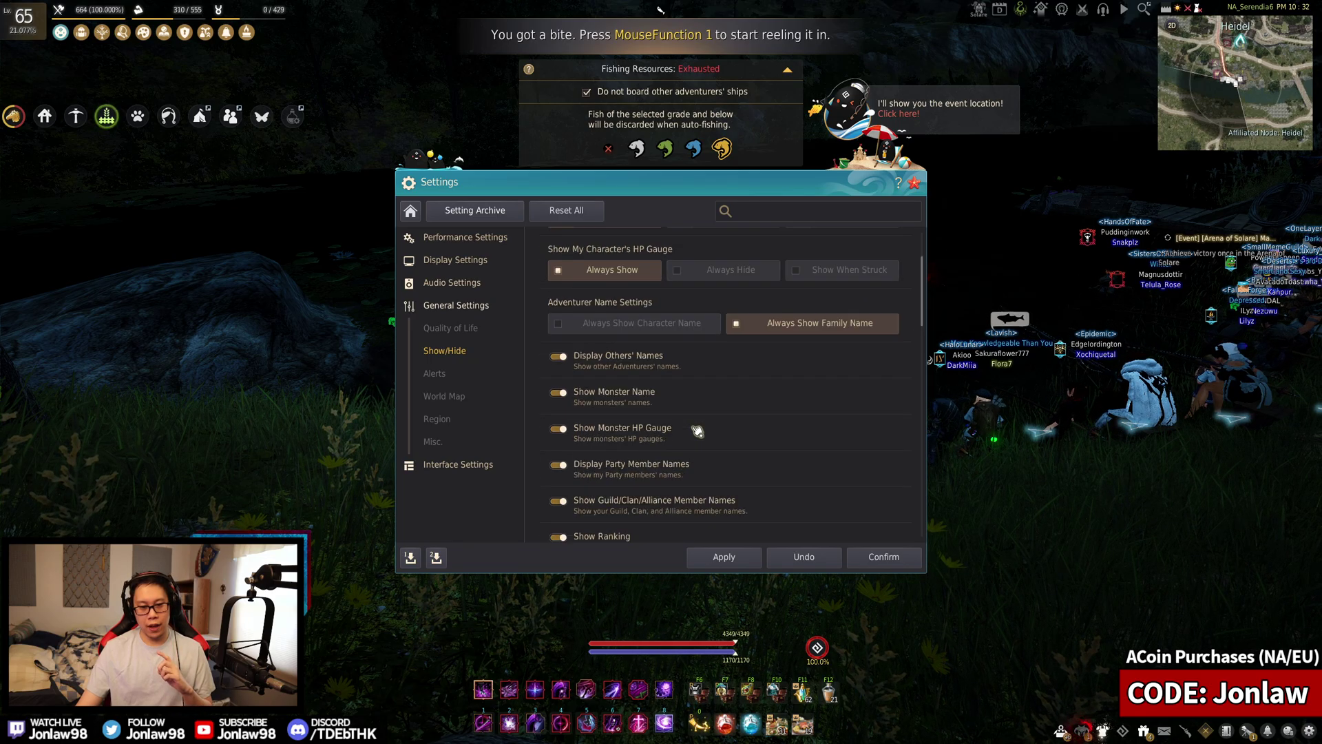
Examine the Show/Hide options for pets, fairy and campsites, and view the Custom HP Bar preview
scroll(697, 432, down, 10)
scroll(697, 435, down, 10)
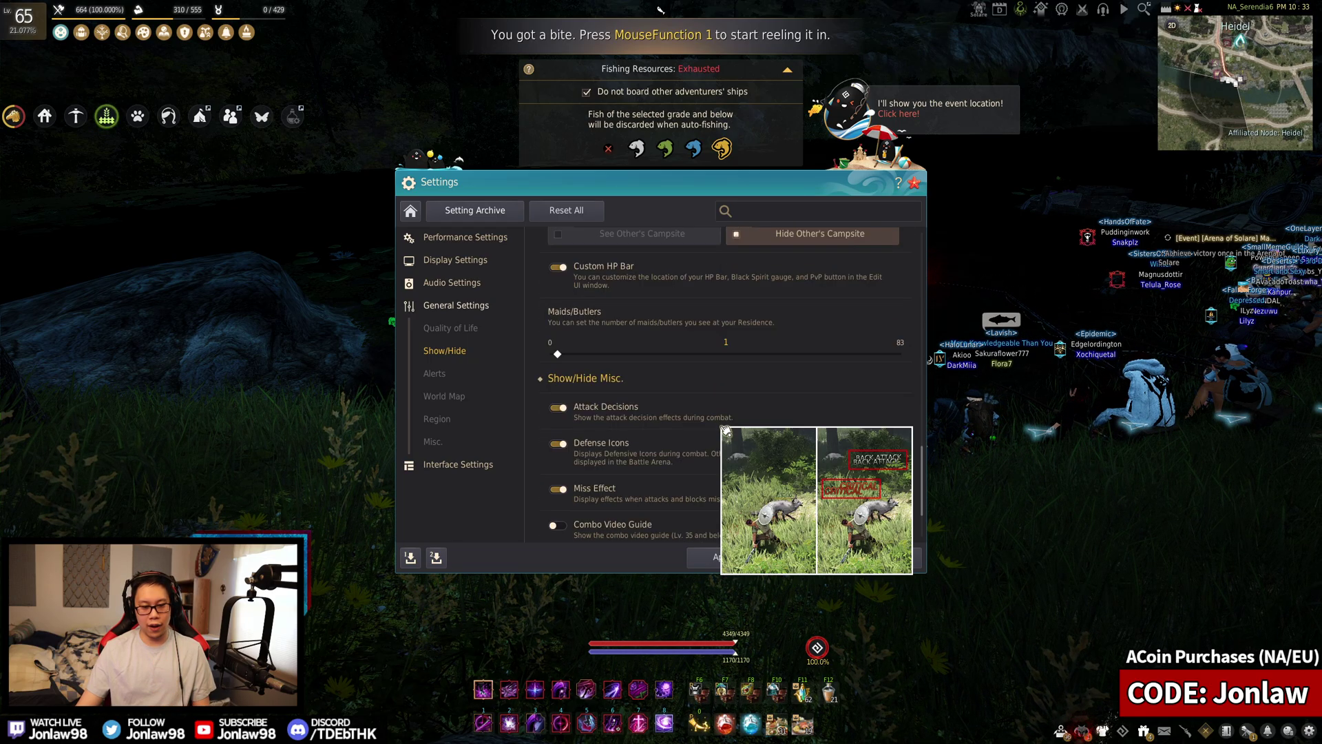
scroll(692, 432, up, 5)
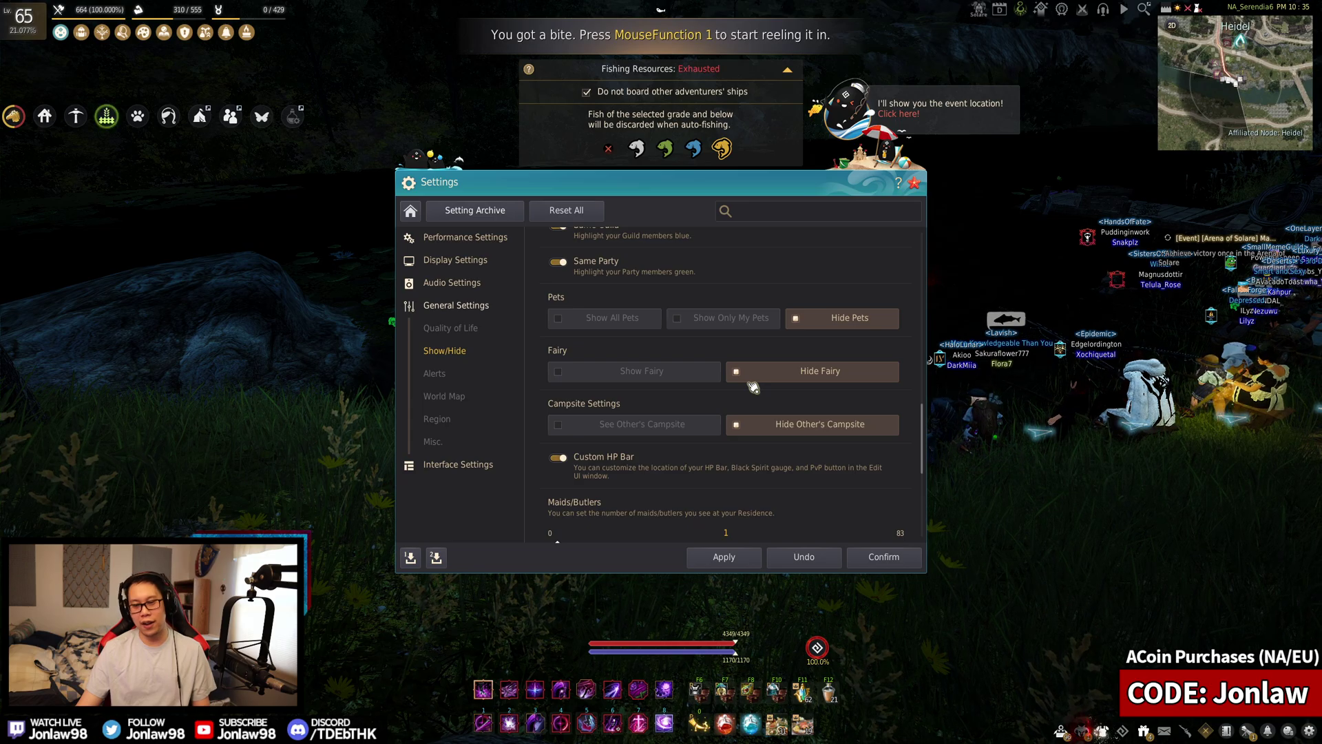
scroll(753, 431, down, 3)
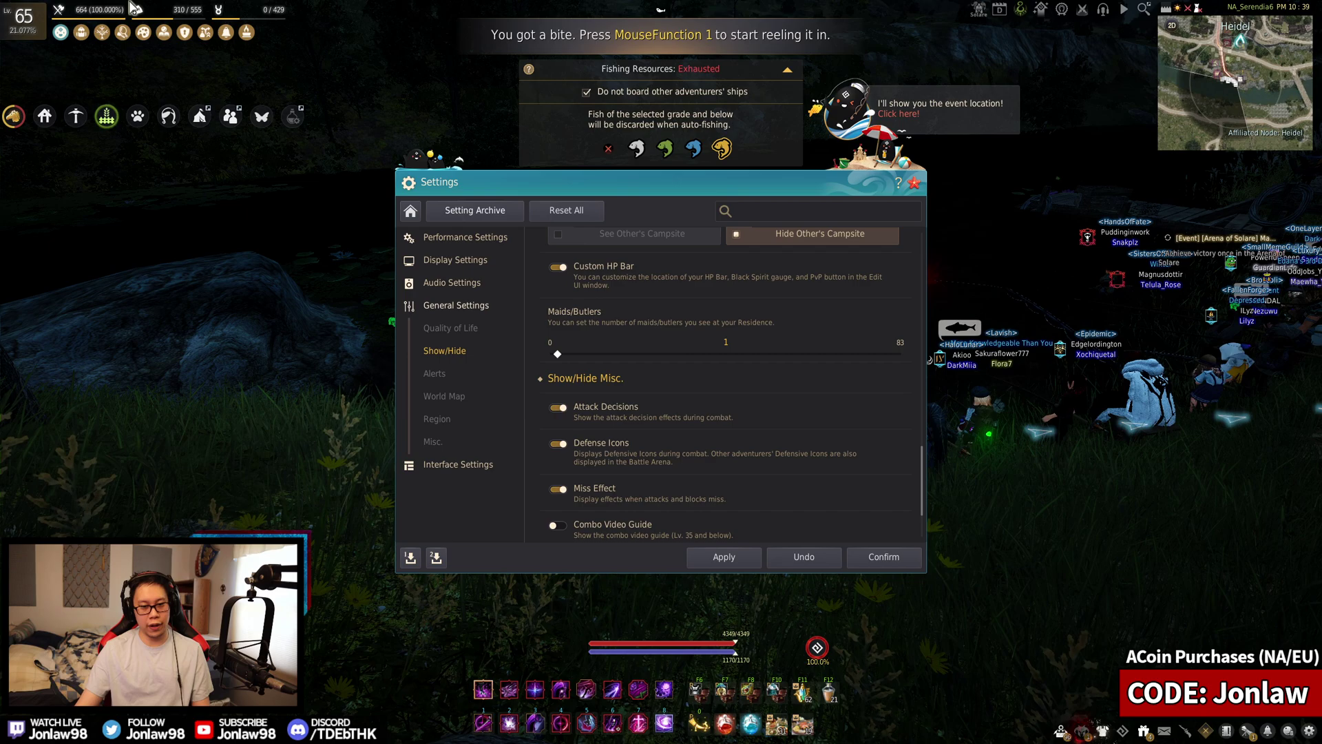
mouse_move(591, 273)
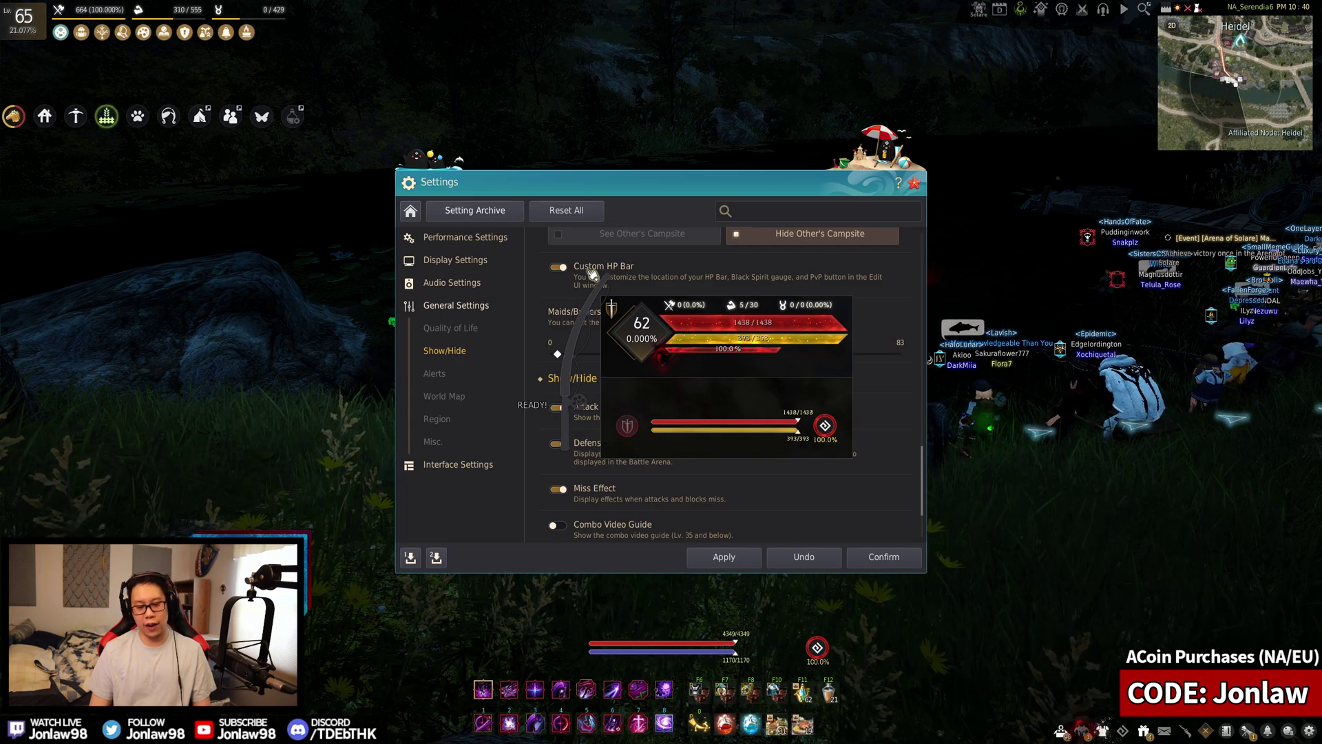
key(space)
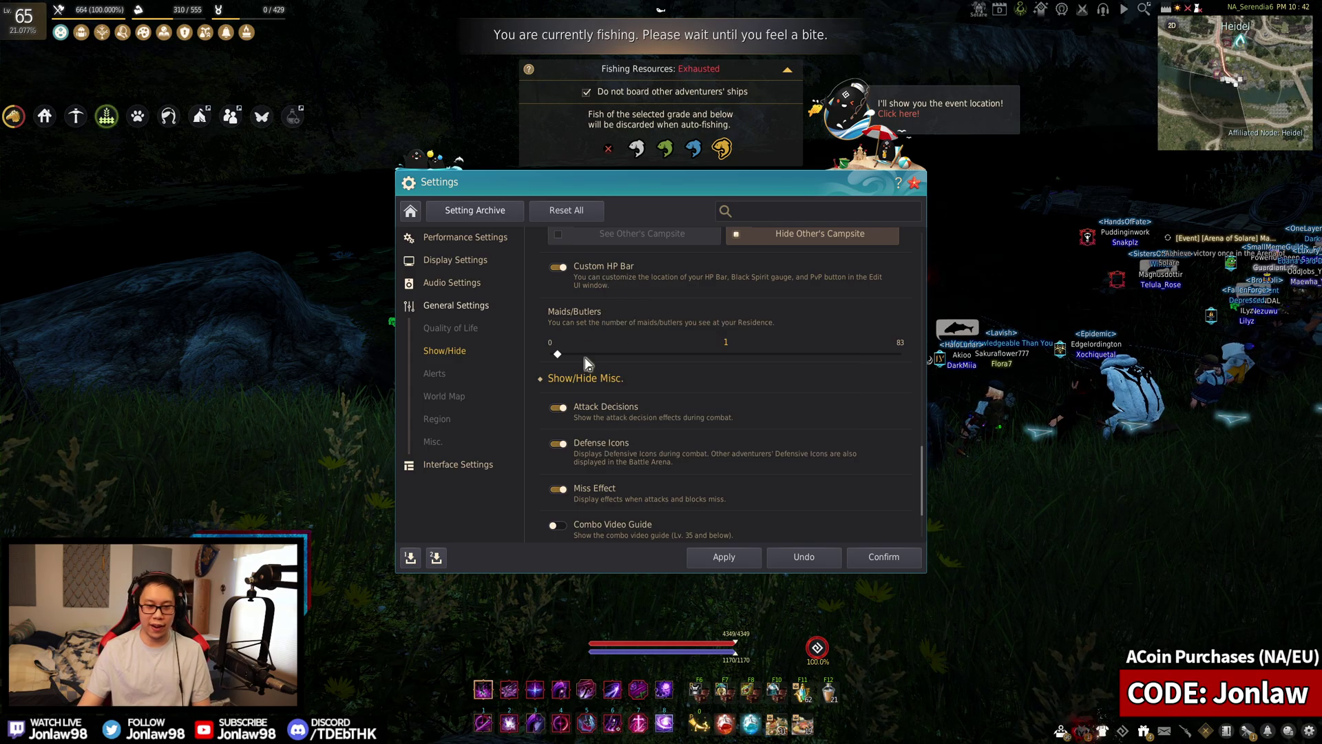
Examine the Show/Hide Misc. options from Attack Decisions to Transparent Mast, viewing the Defense Icons preview
scroll(588, 380, down, 2)
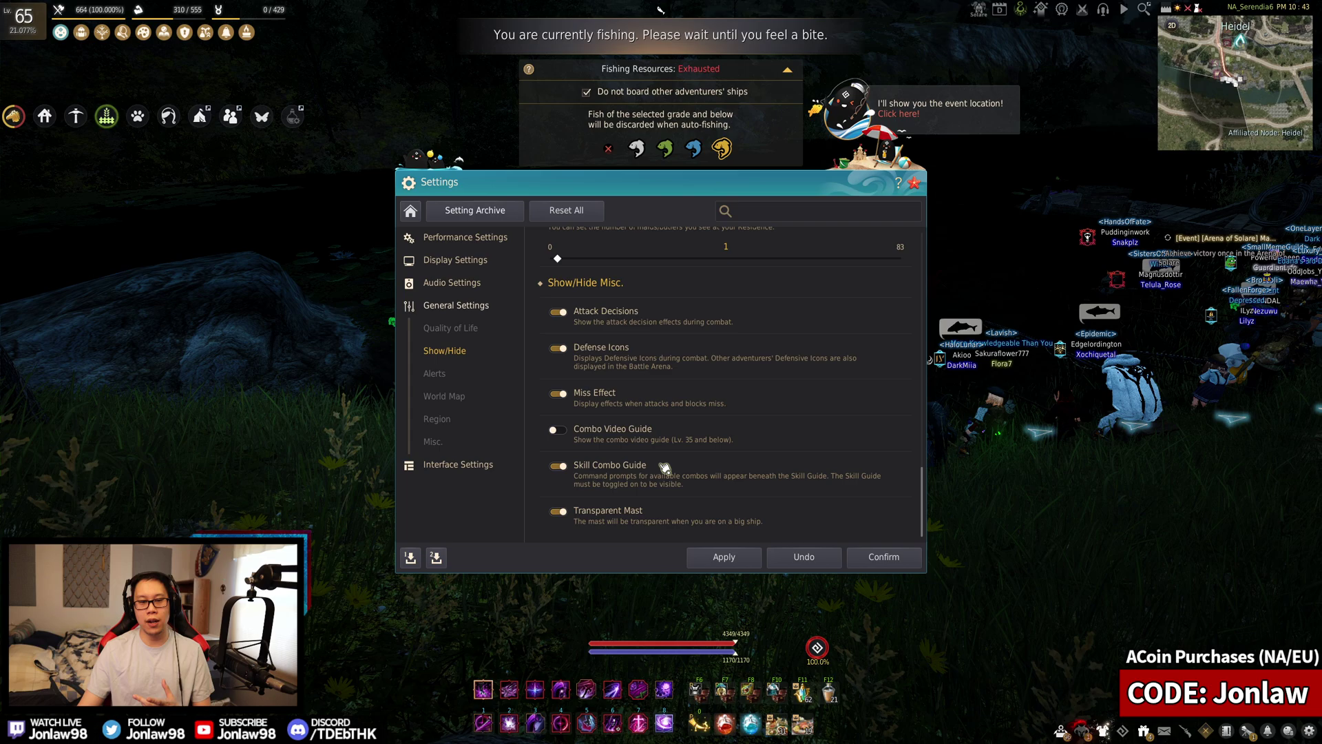
mouse_move(610, 359)
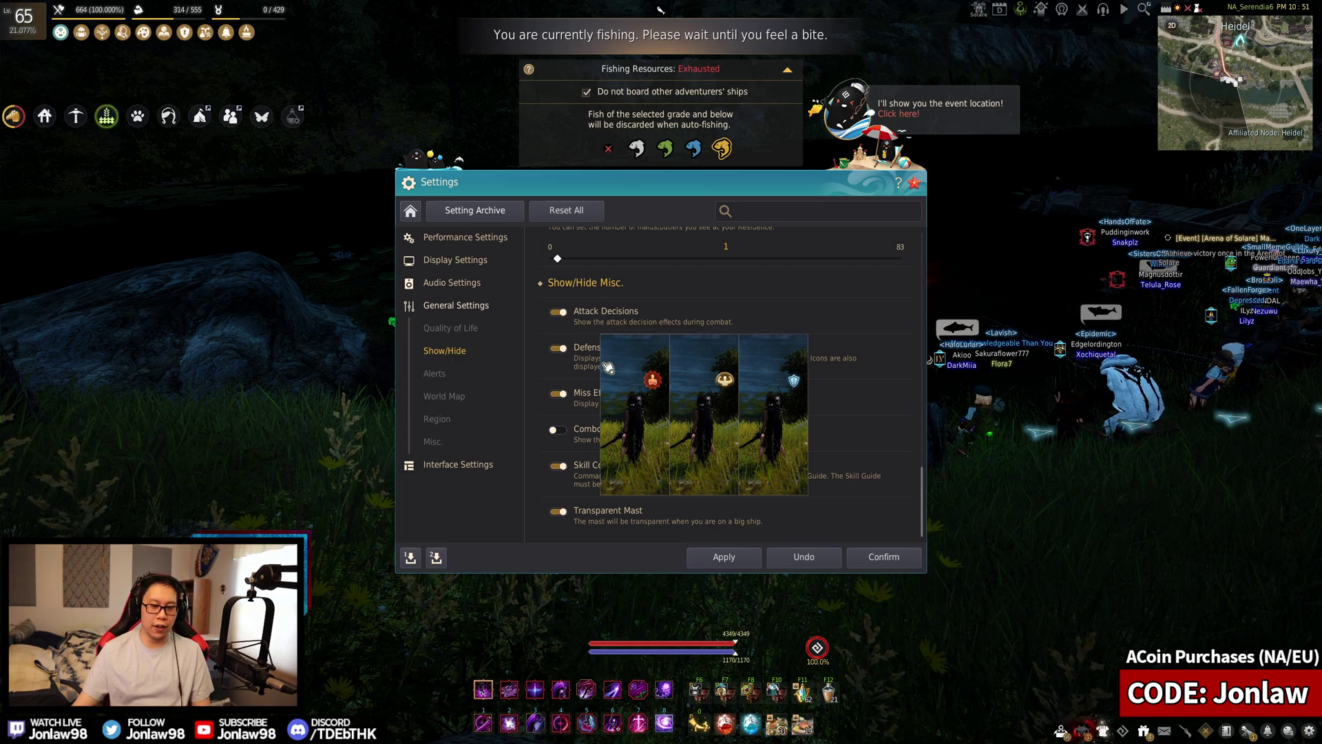
mouse_move(699, 396)
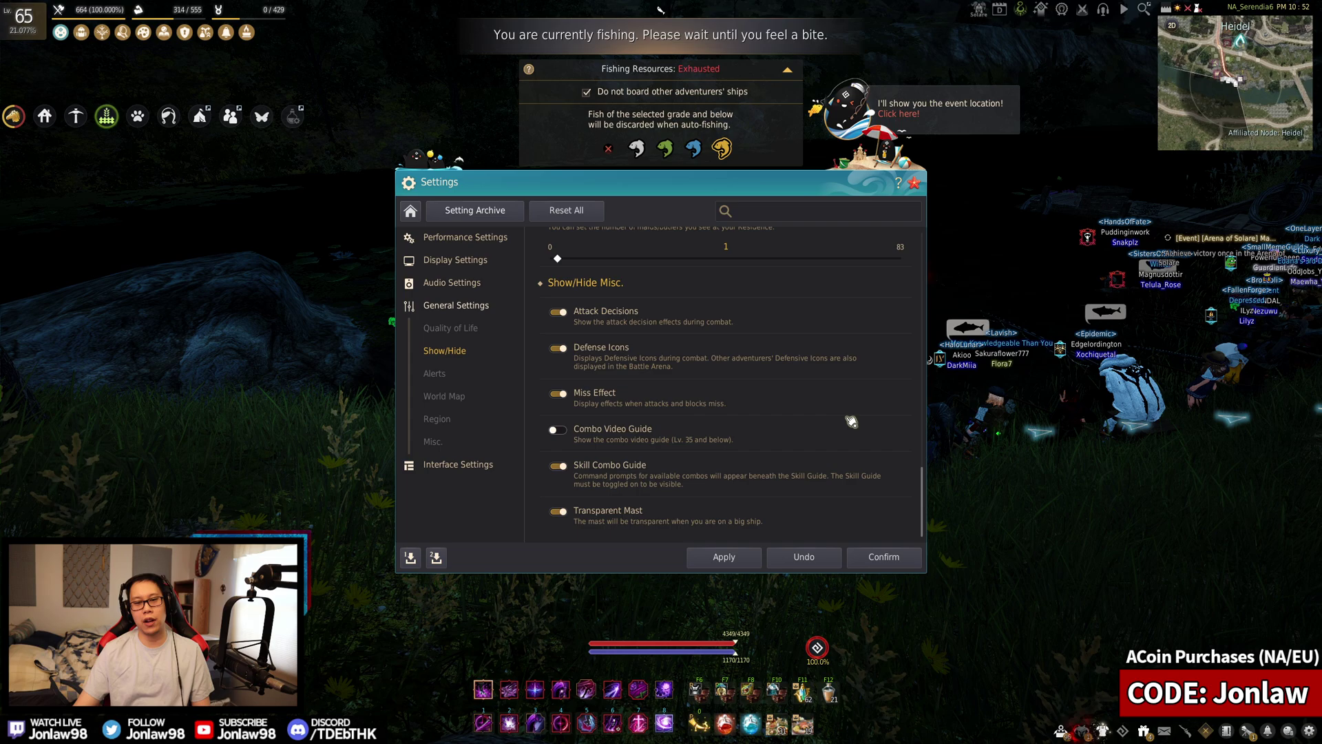
mouse_move(747, 365)
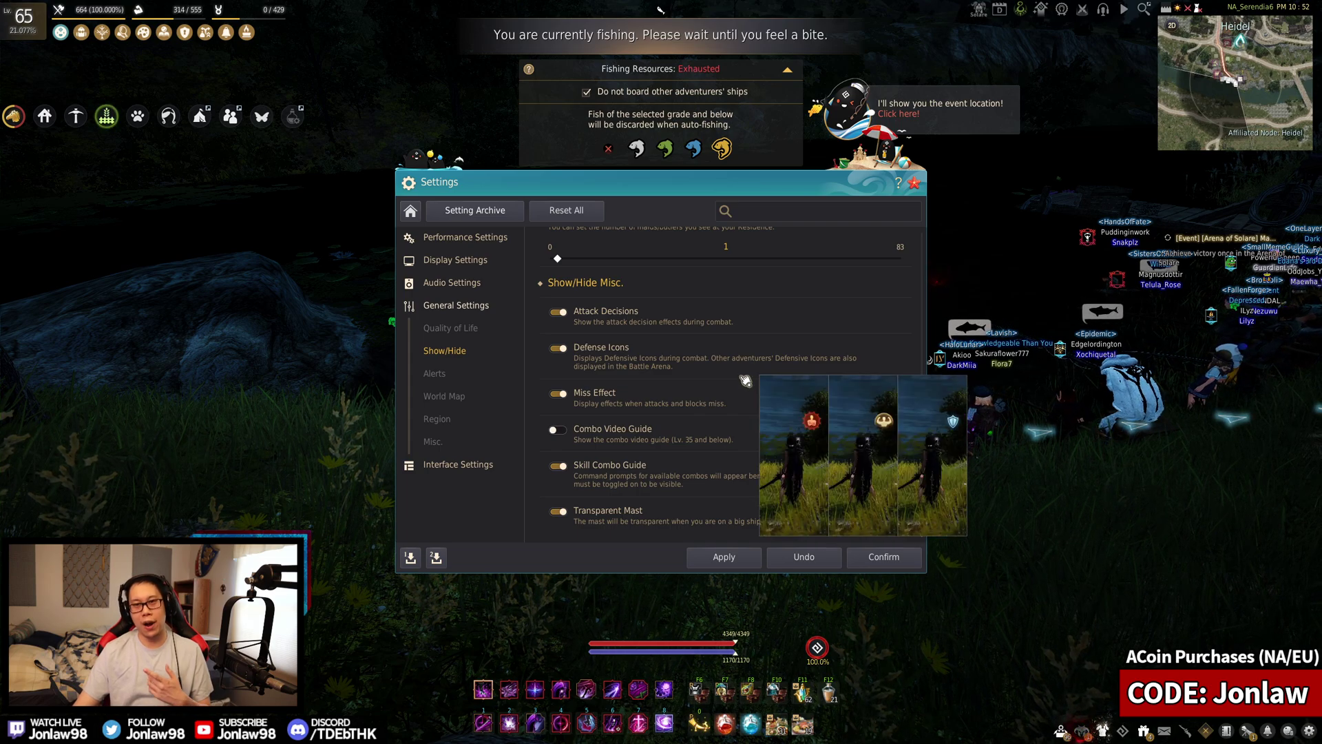
mouse_move(738, 391)
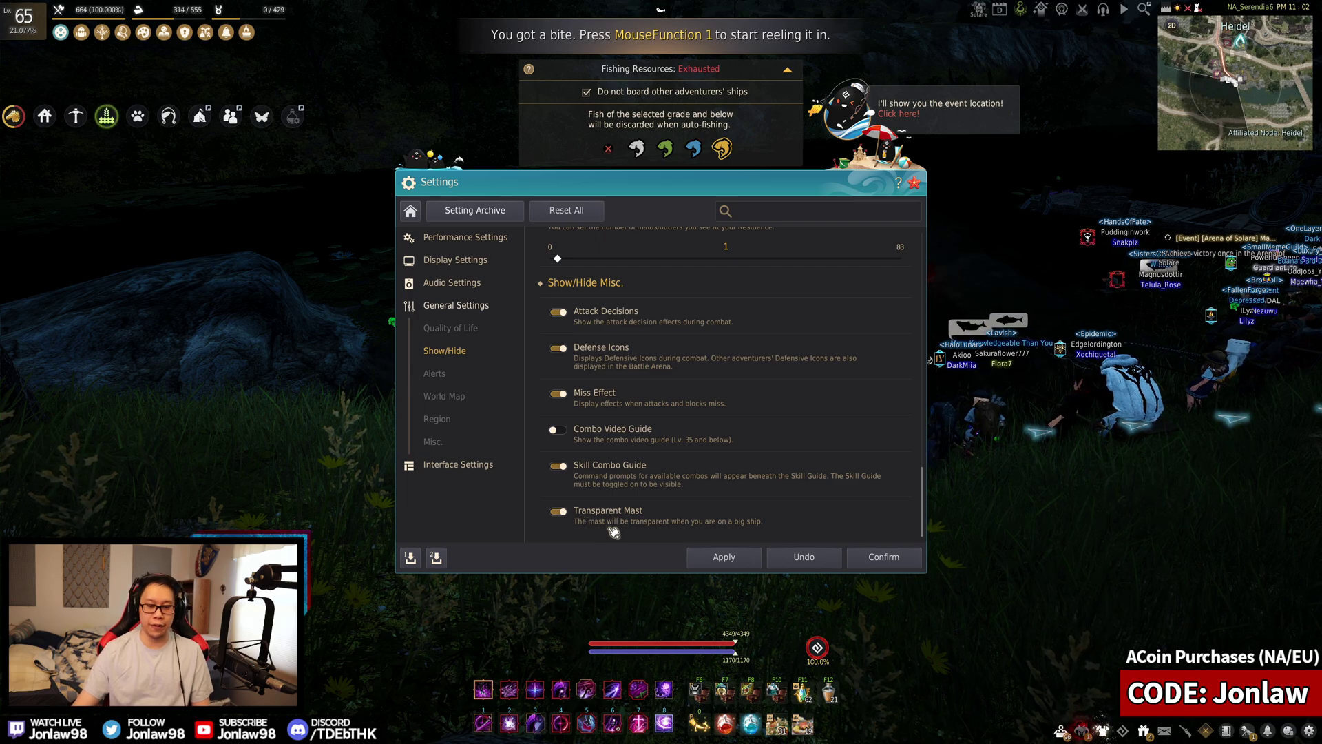
Survey the Alerts settings and examine the Shared alerts for trading, others' loot, life skills, enhancement and market registrations
click(440, 374)
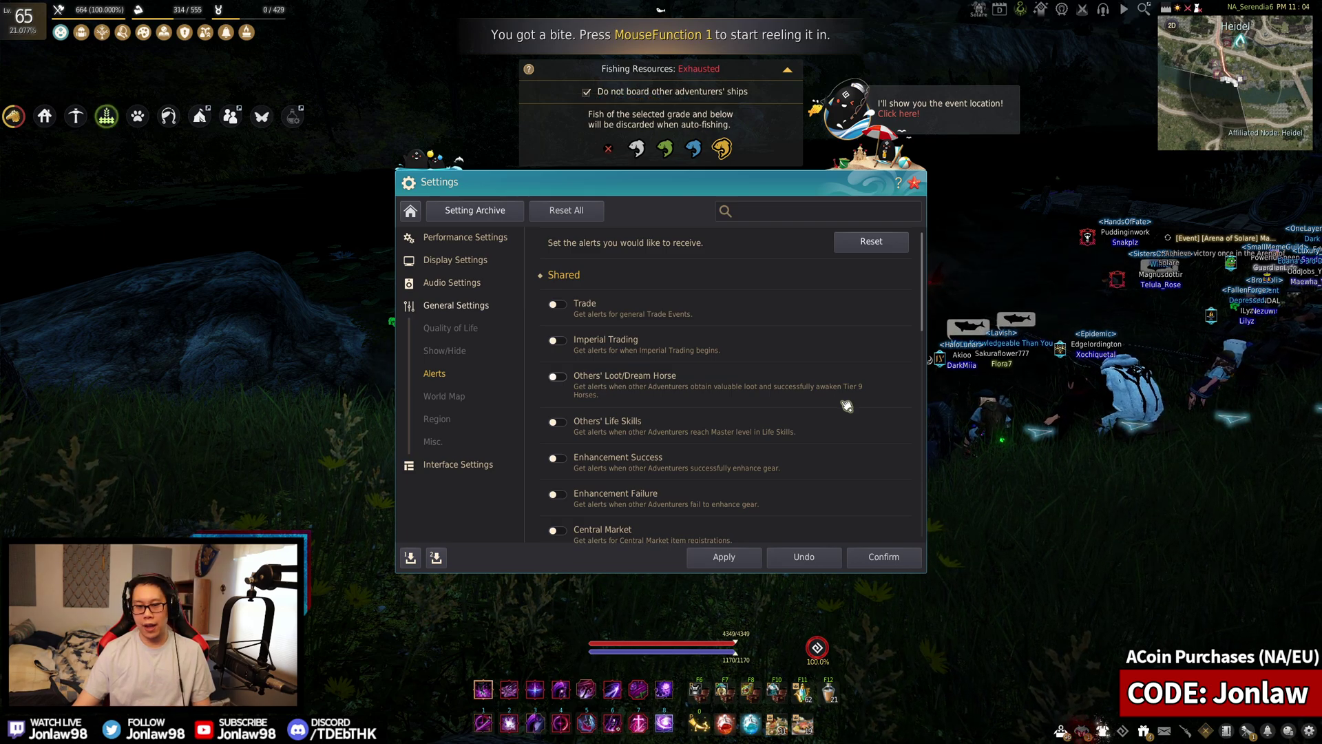
scroll(846, 408, down, 10)
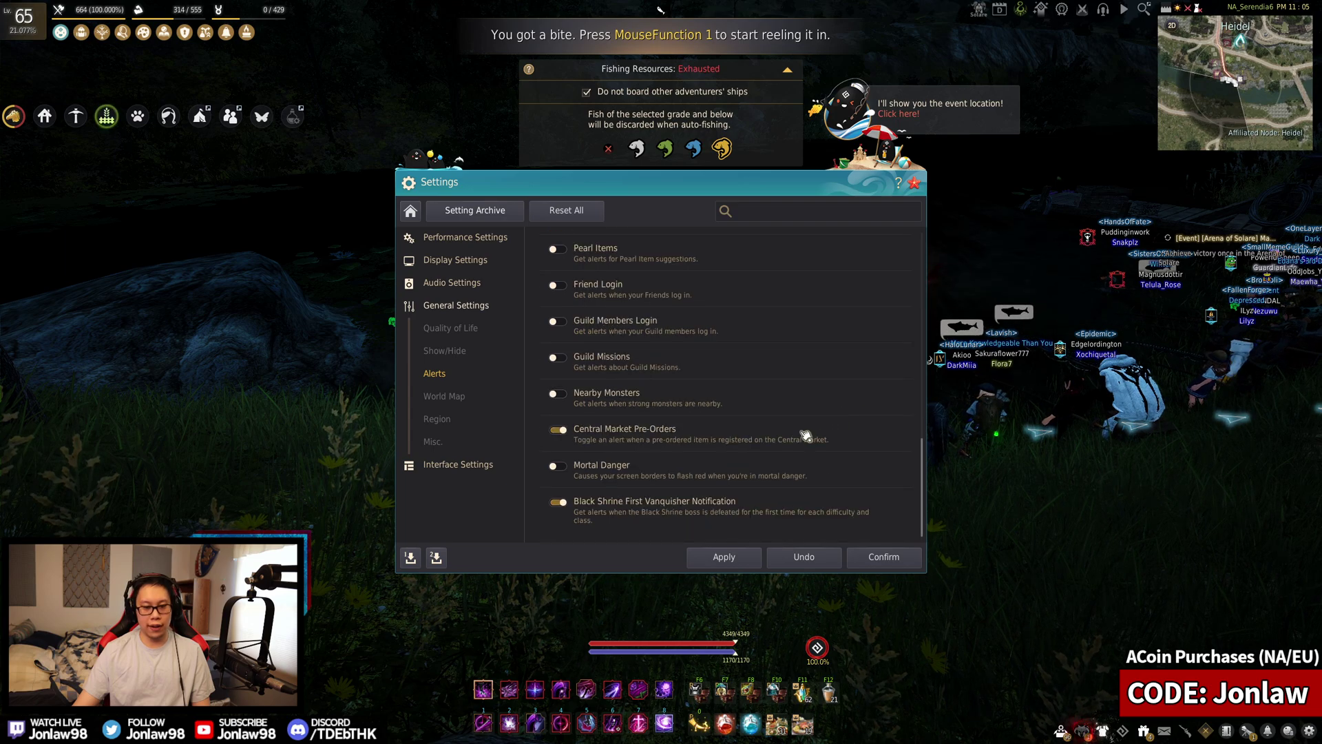
scroll(802, 433, up, 10)
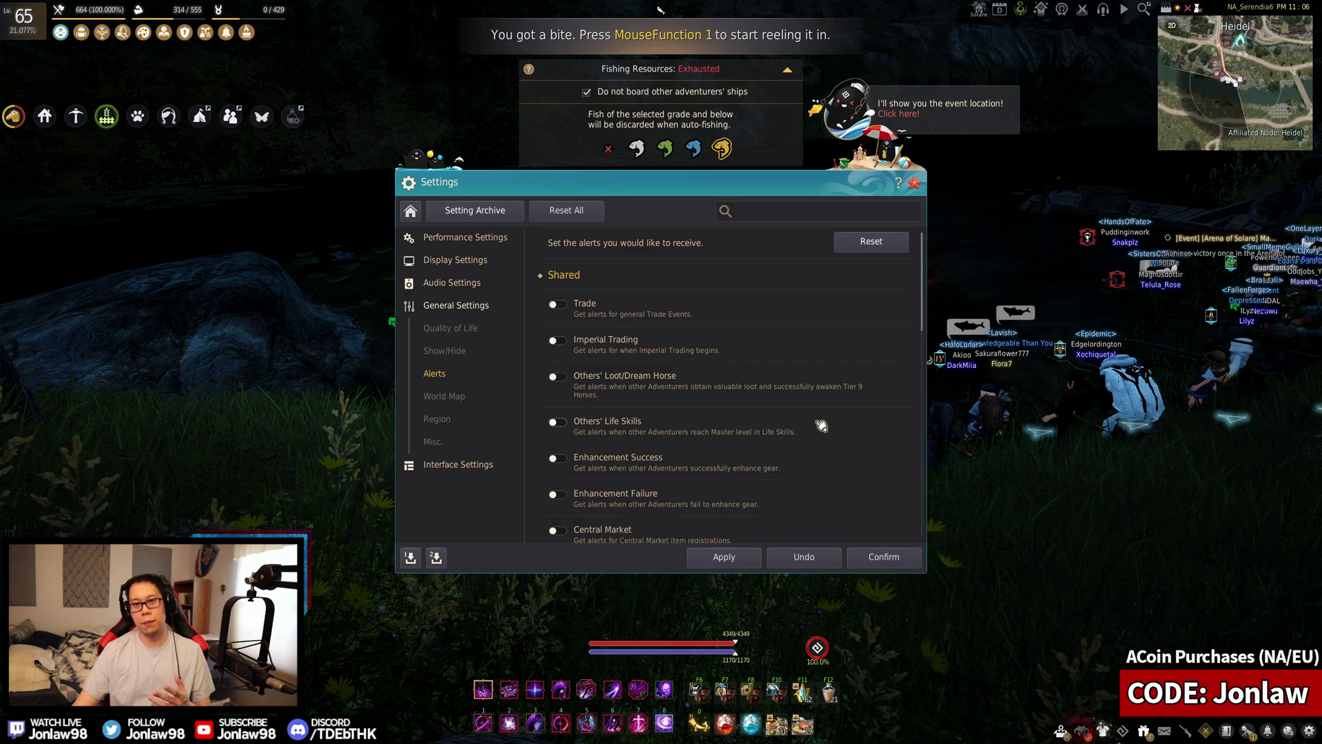
scroll(821, 426, down, 4)
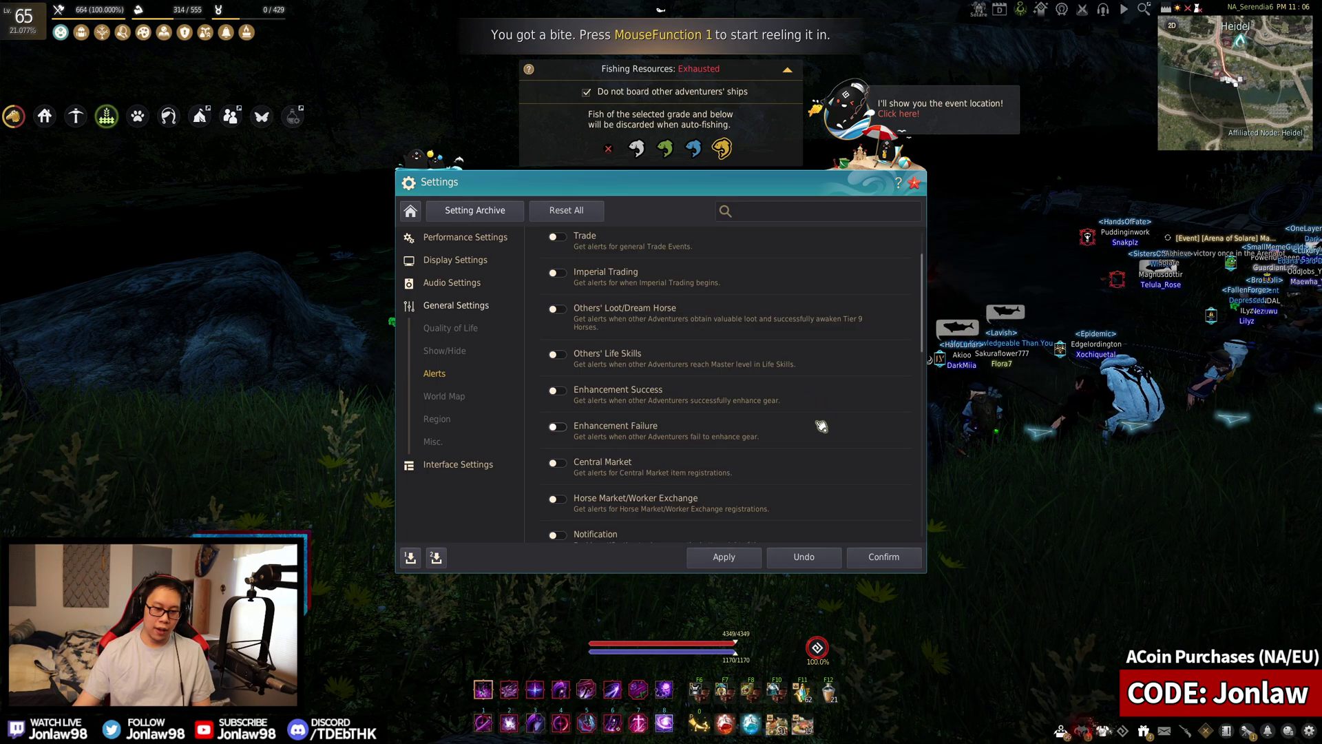
scroll(821, 426, up, 2)
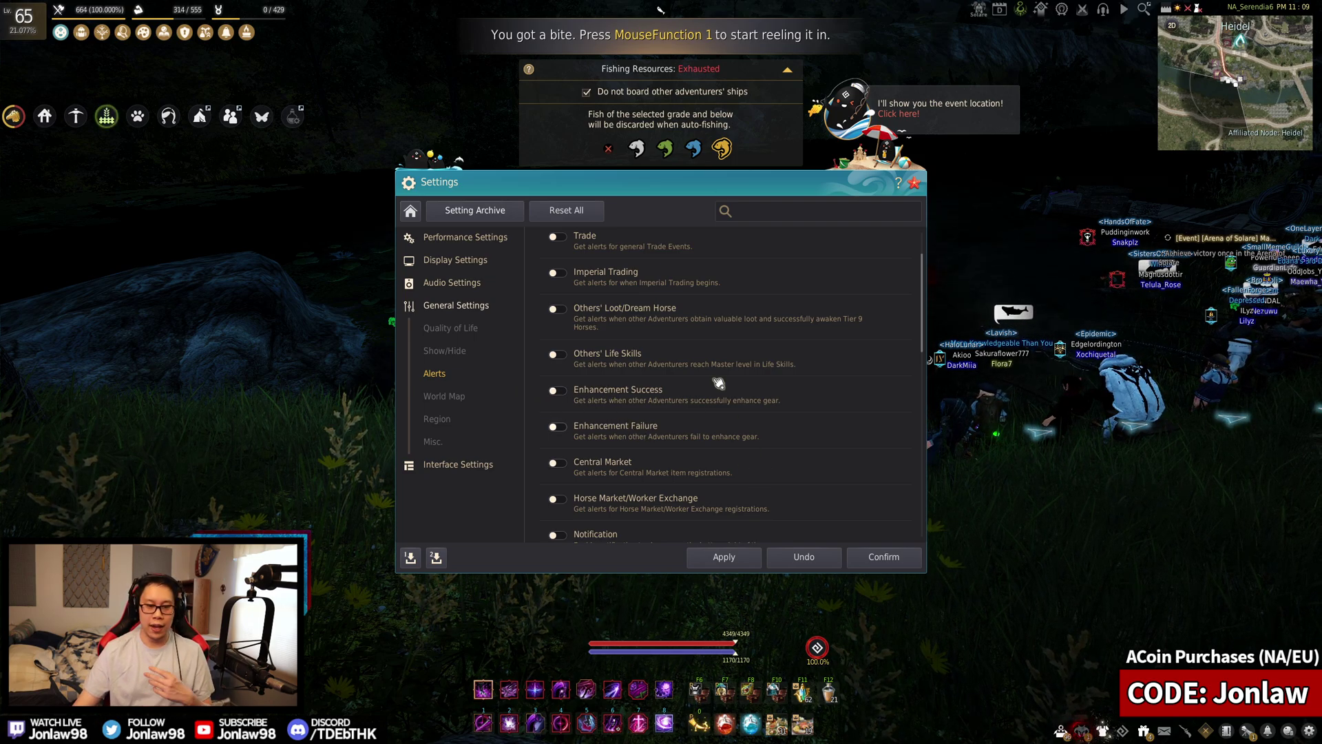
scroll(719, 383, down, 2)
scroll(681, 358, up, 4)
Examine the Personal and War alerts and the remaining alerts down to Mortal Danger and Black Shrine First Vanquisher Notification
scroll(679, 422, down, 5)
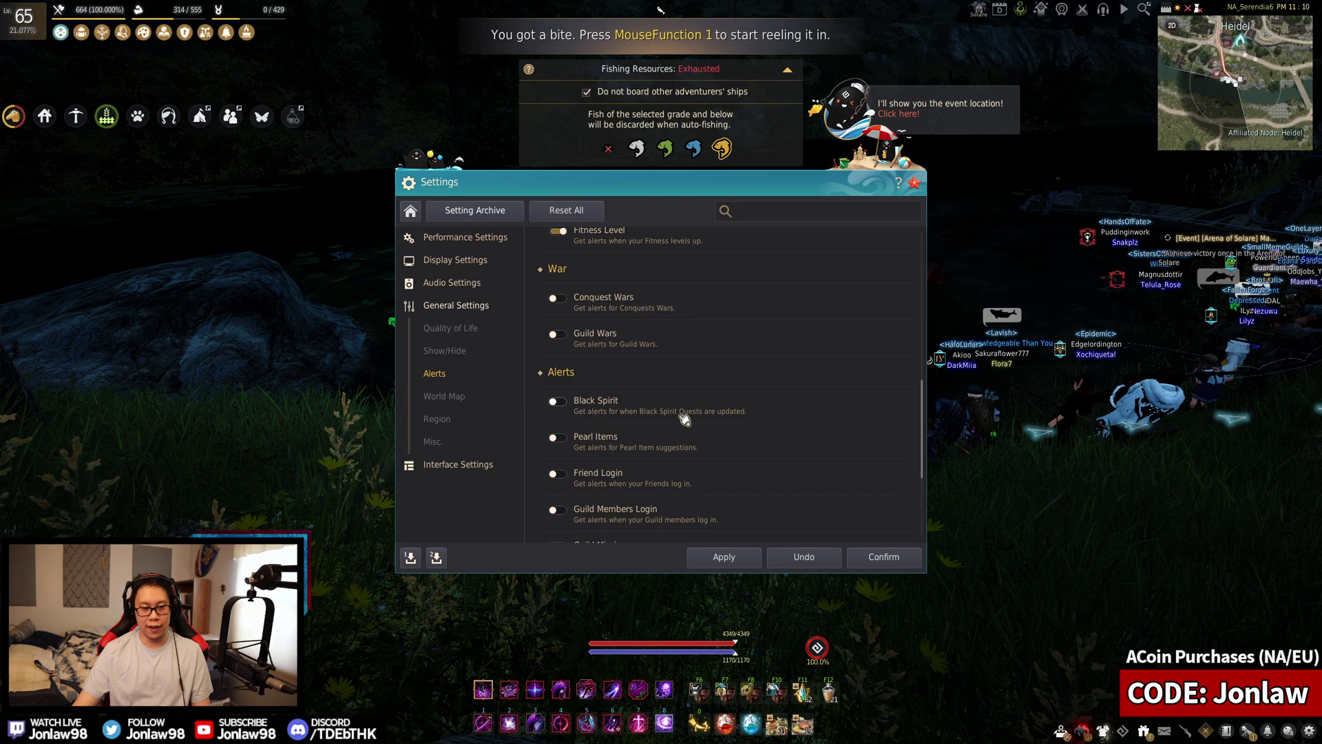
scroll(675, 413, up, 2)
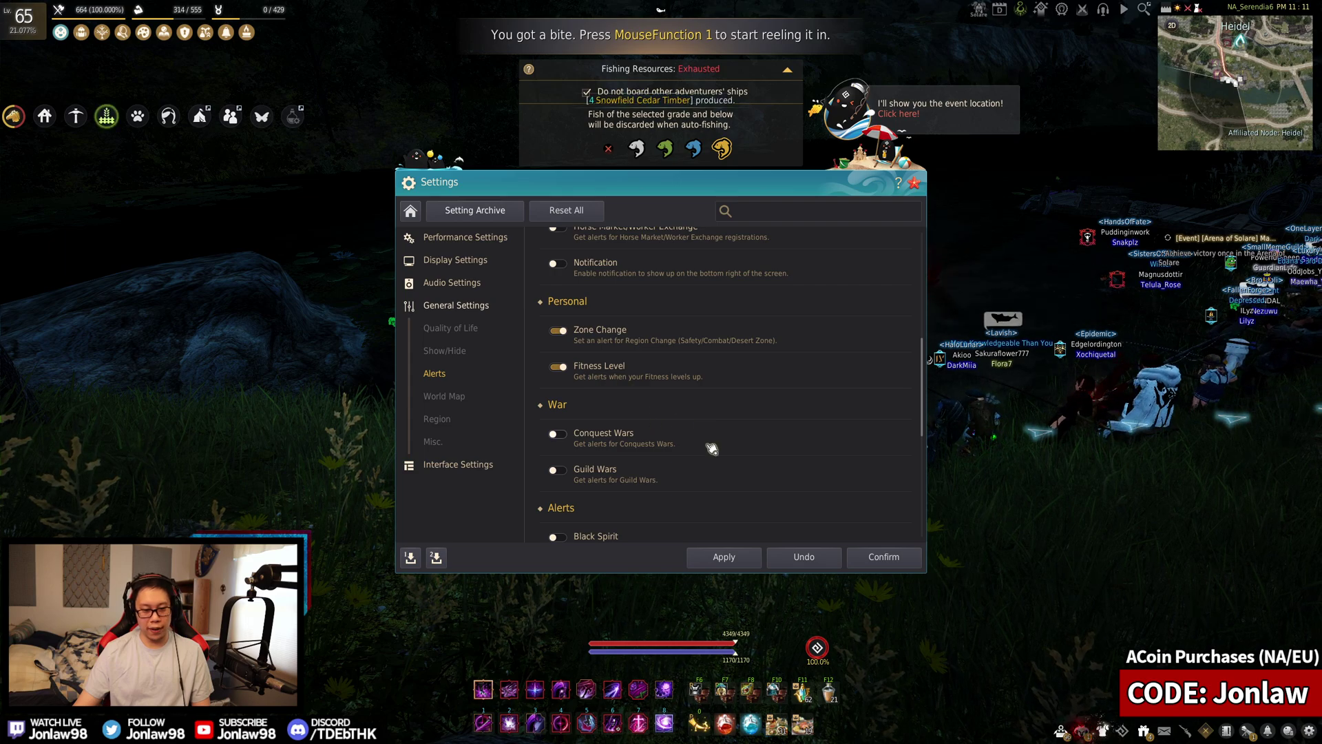
scroll(713, 451, down, 3)
scroll(665, 400, down, 4)
scroll(678, 393, up, 1)
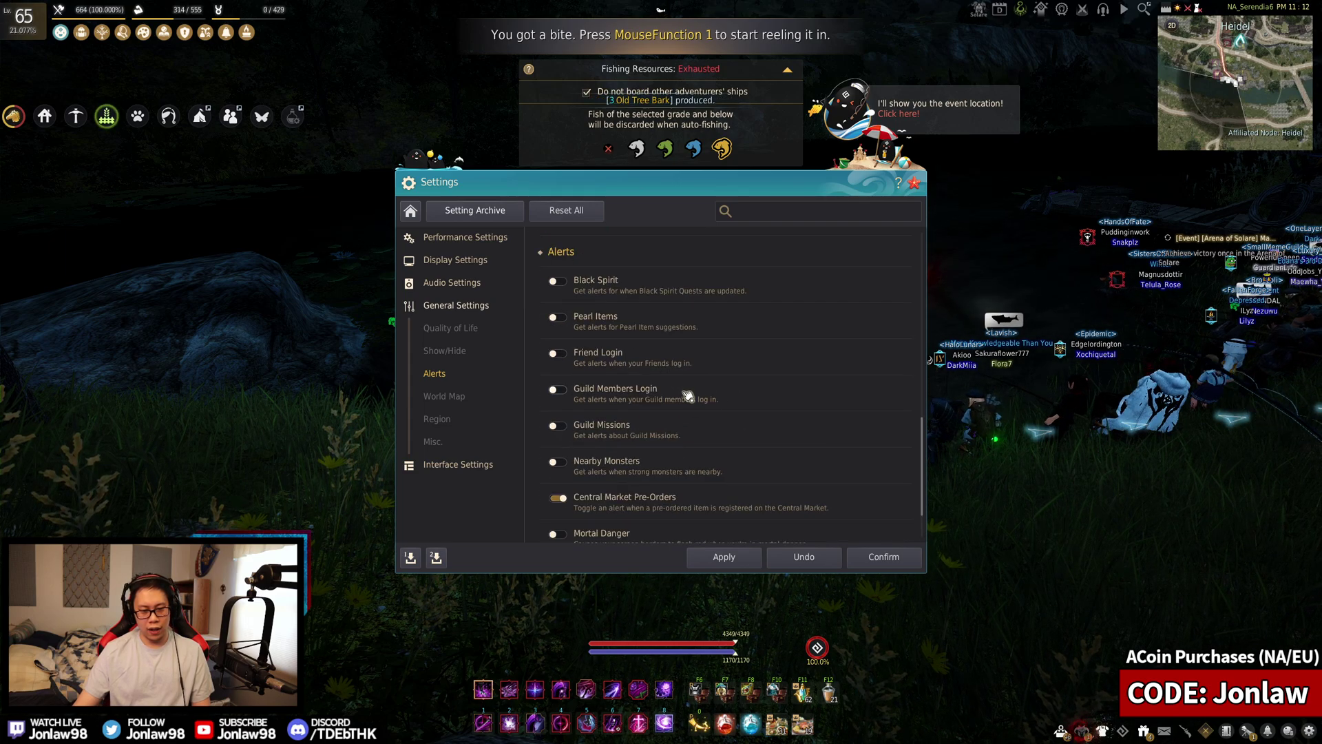
scroll(678, 392, down, 1)
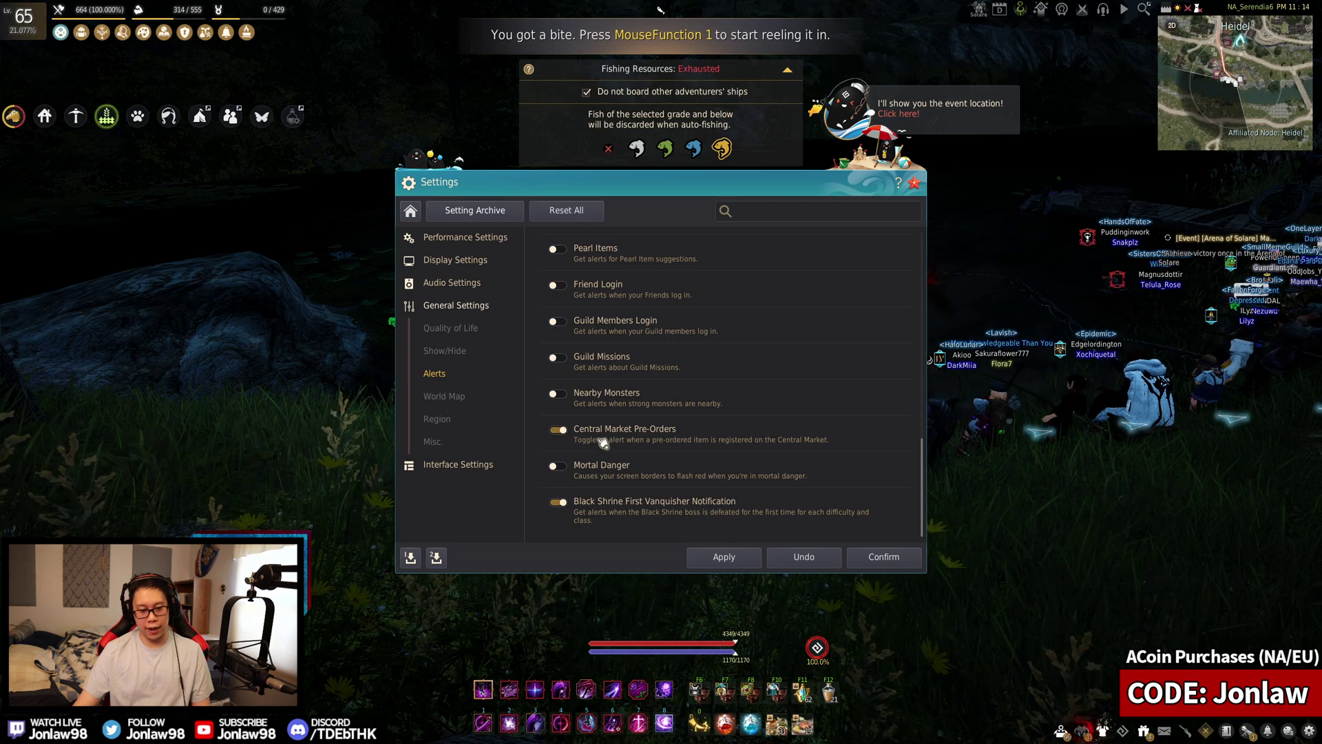
scroll(606, 441, up, 2)
scroll(608, 442, down, 2)
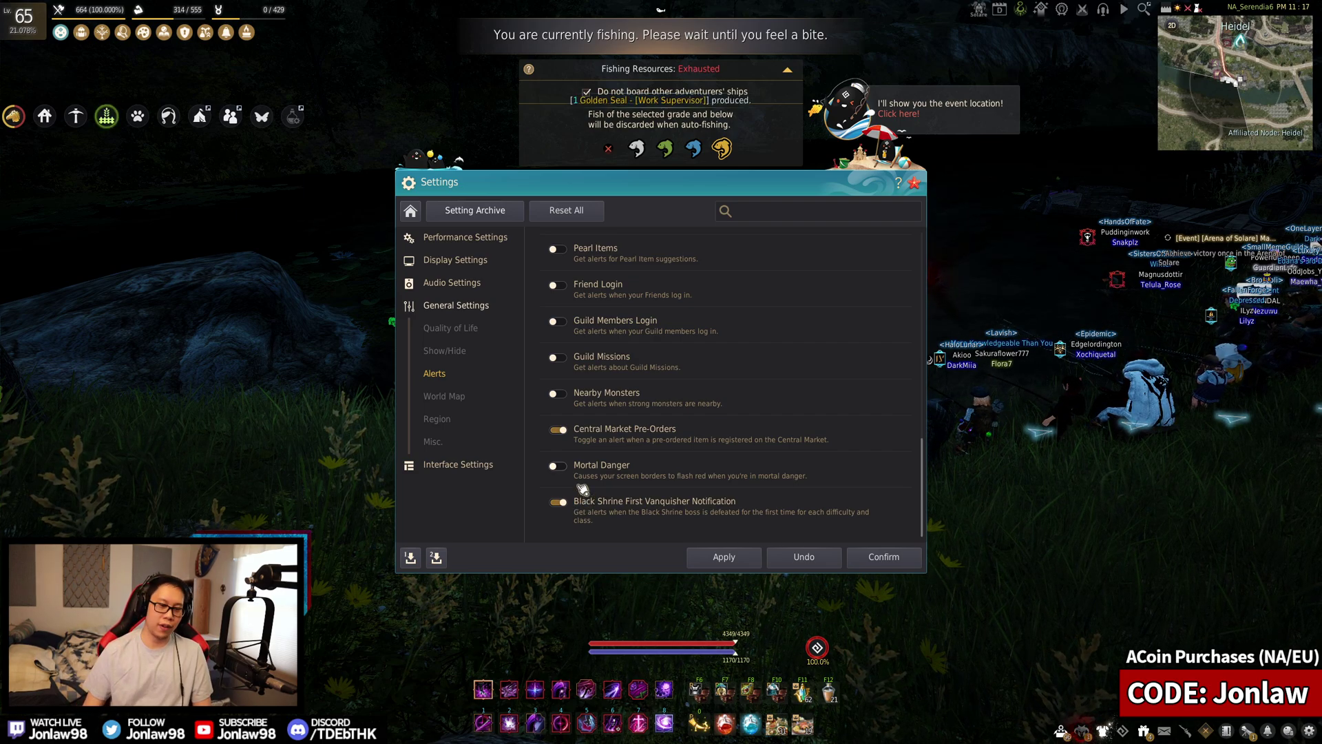
Examine the World Map opening style and camera angle options, and the Region settings for language, watermark and chat channel
click(465, 405)
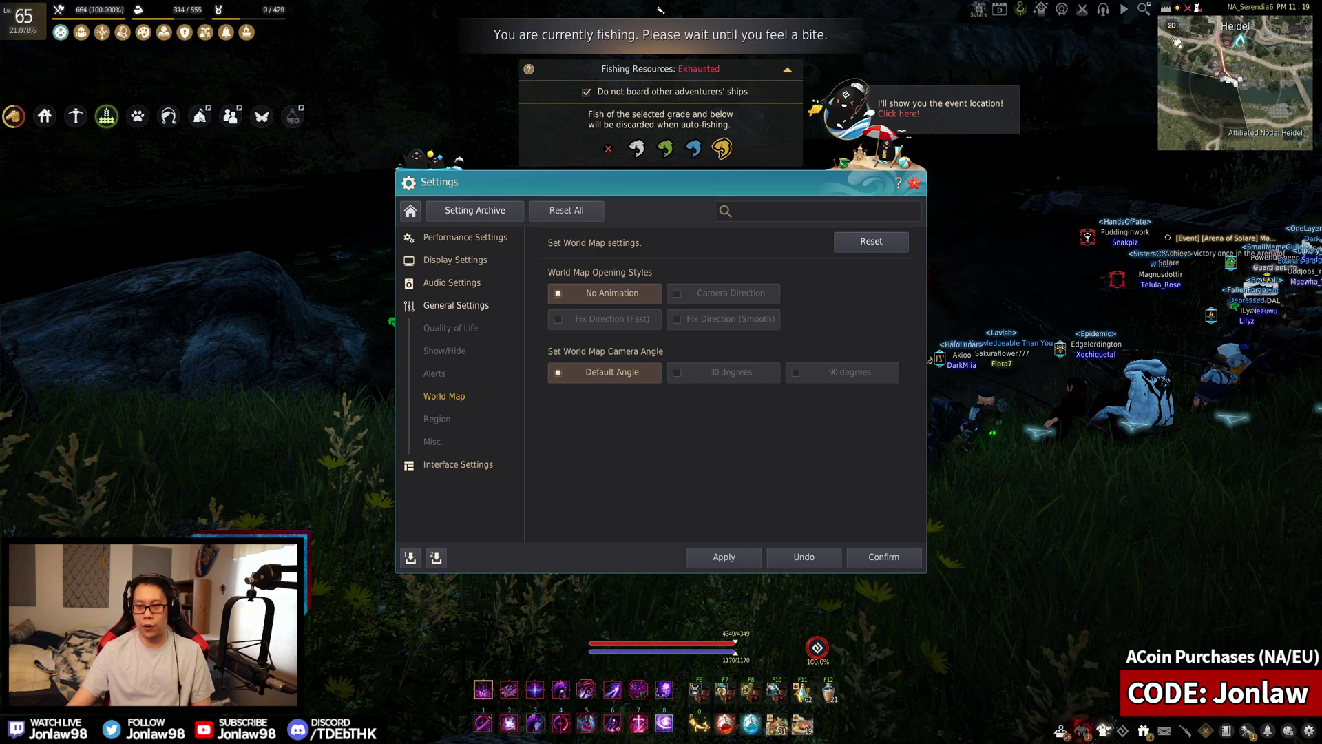
mouse_move(1179, 48)
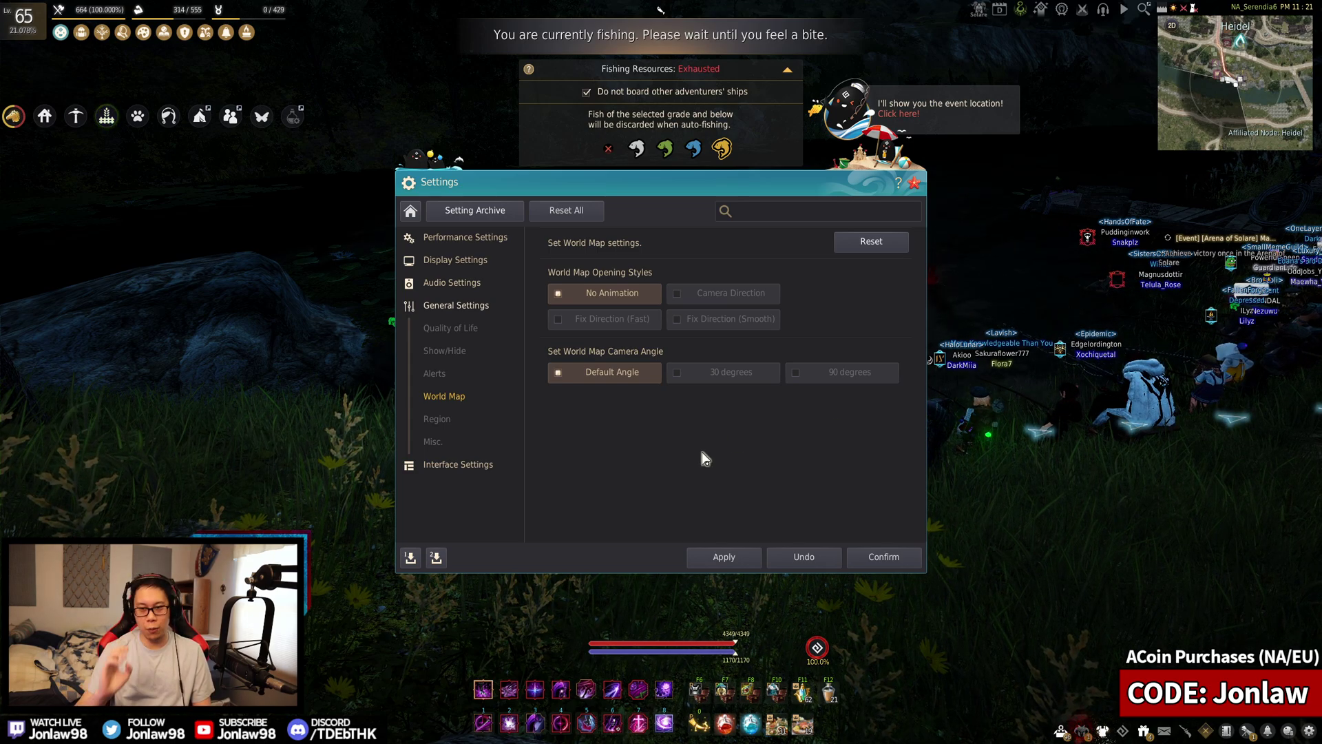
click(437, 418)
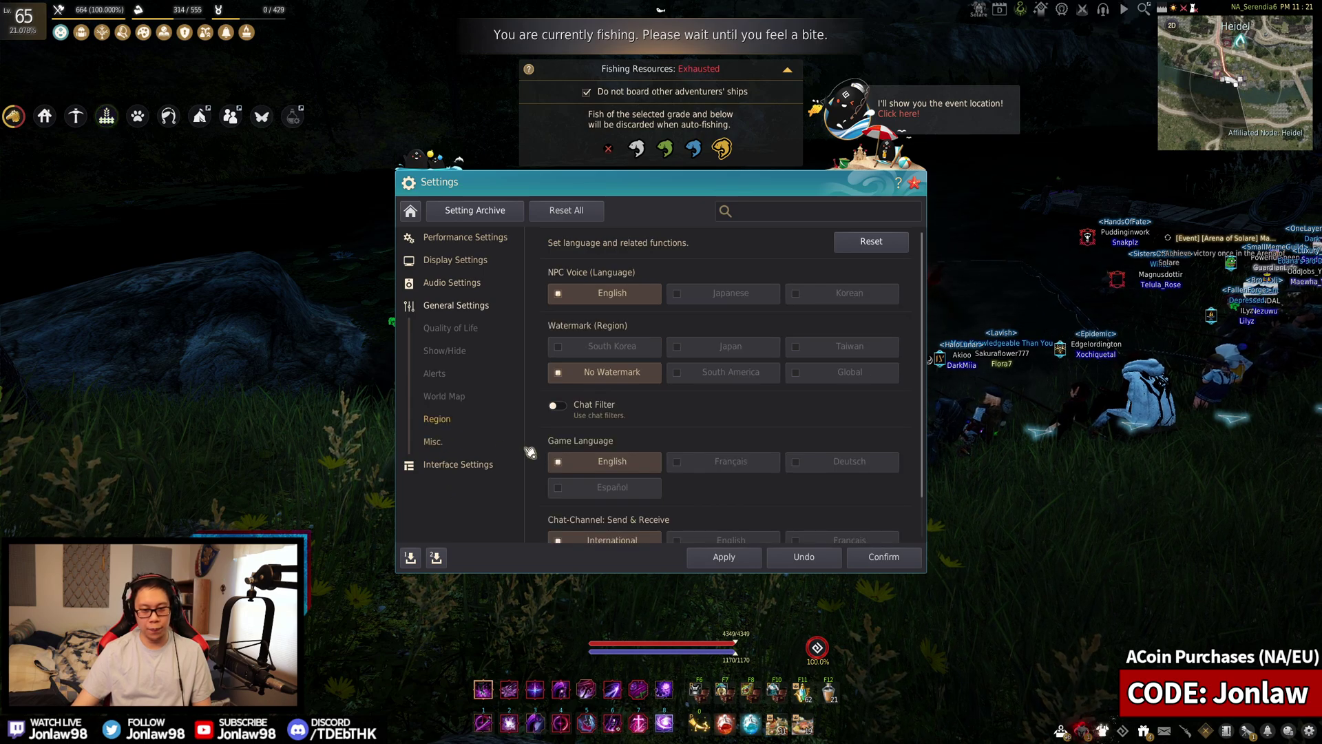
scroll(767, 431, down, 1)
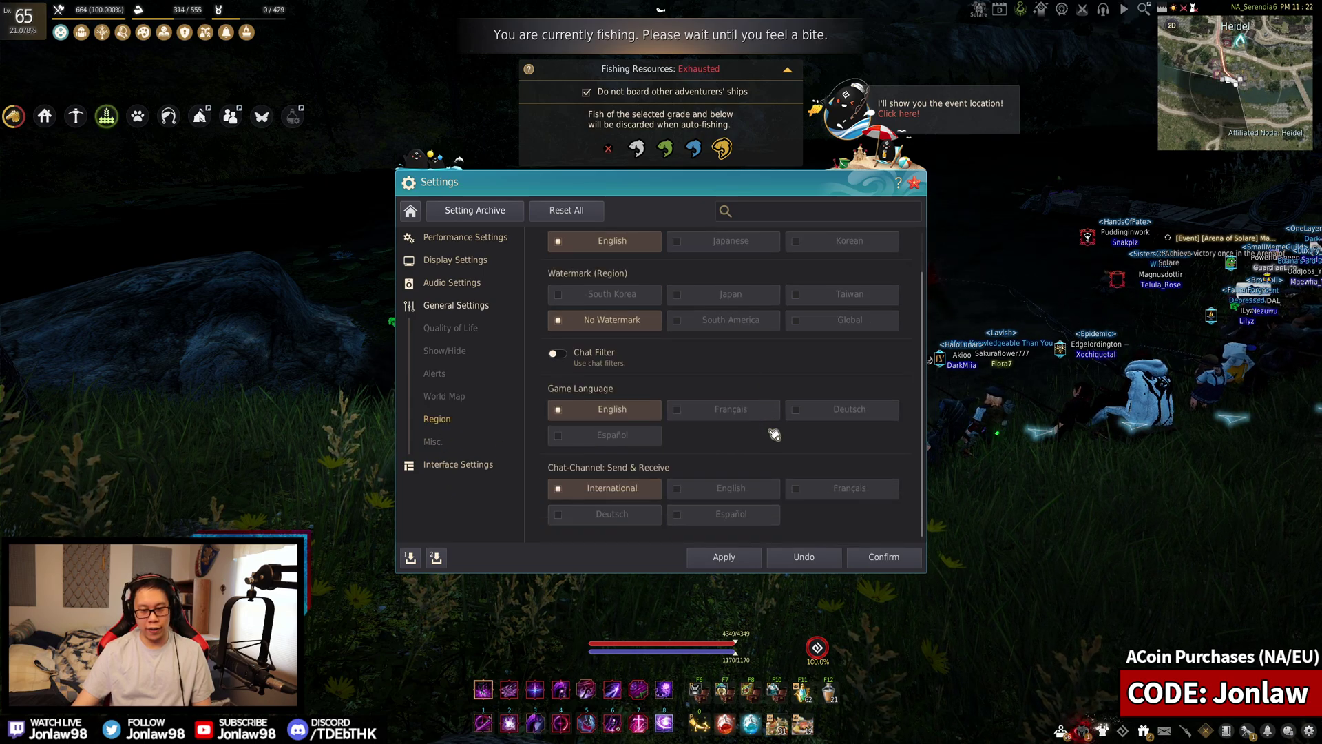
Examine the Misc. settings from UI theme and navigation to Auto-run Camera Speed, viewing the current theme on the inventory window
click(432, 443)
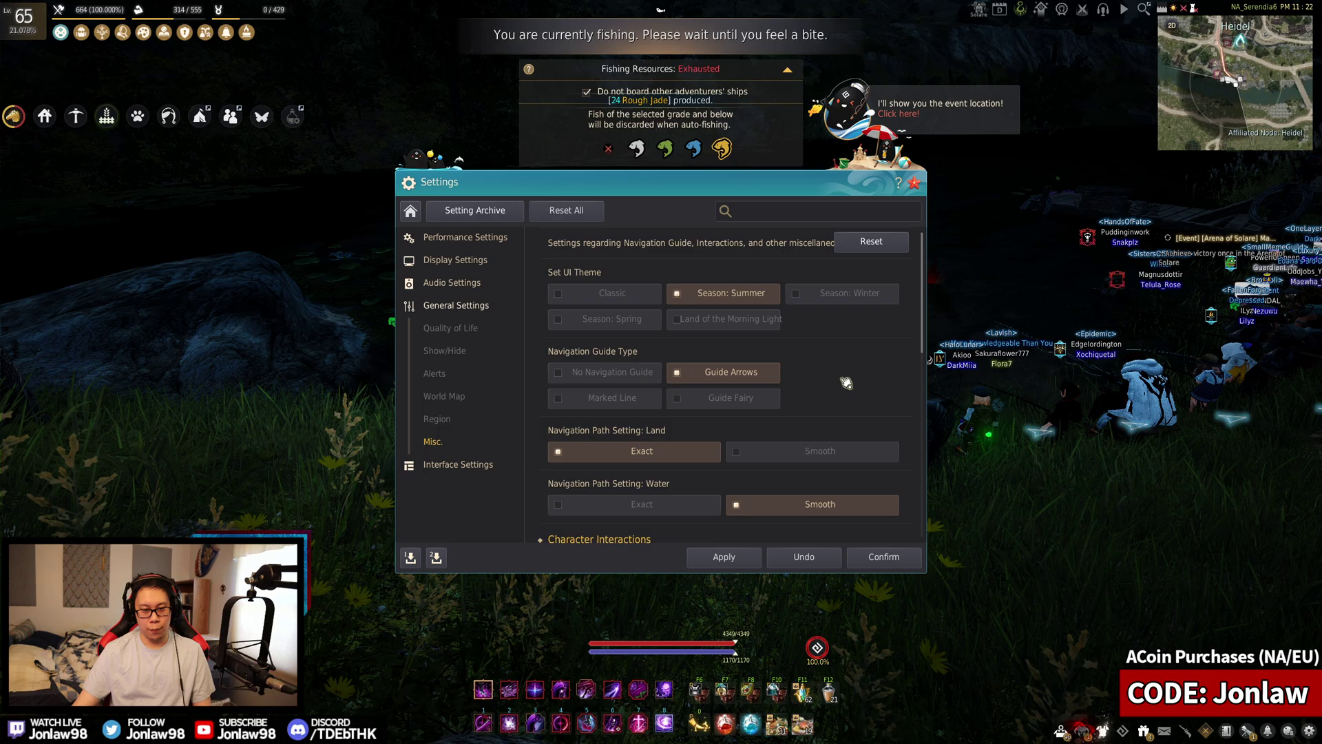
key(i)
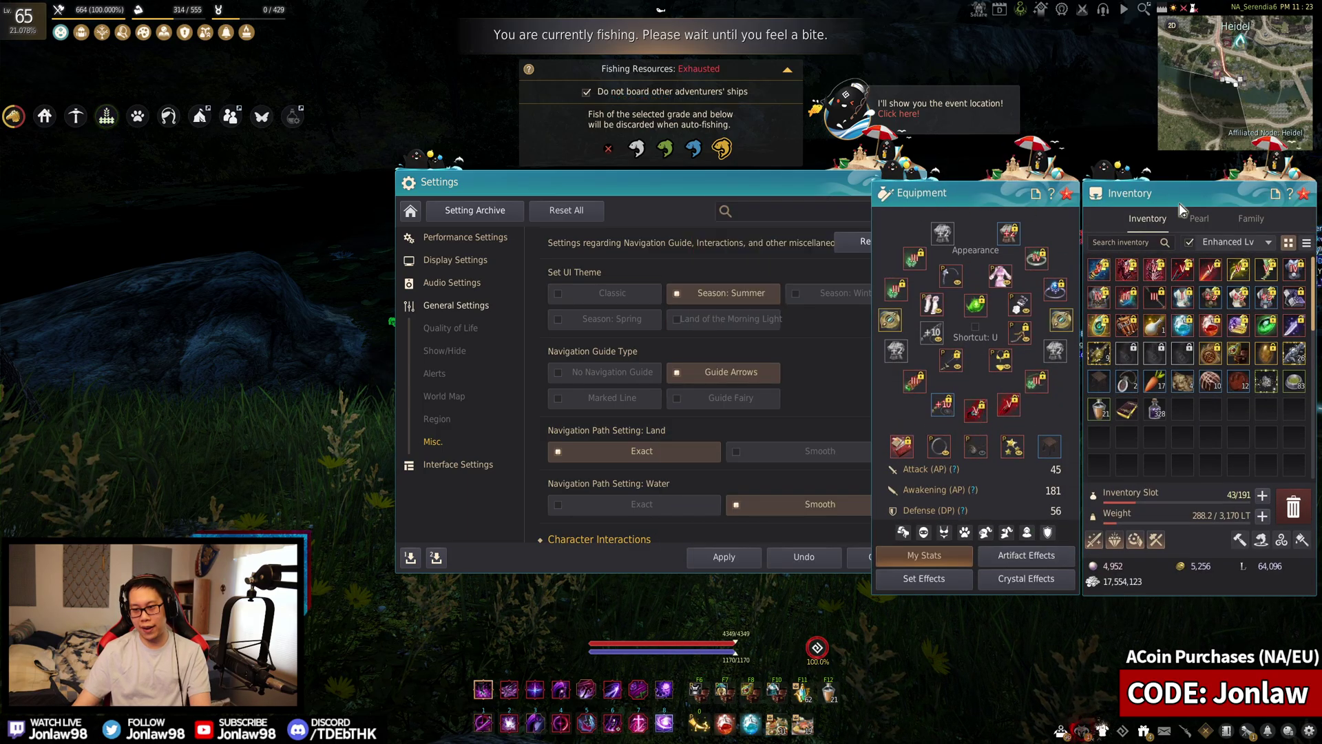
key(i)
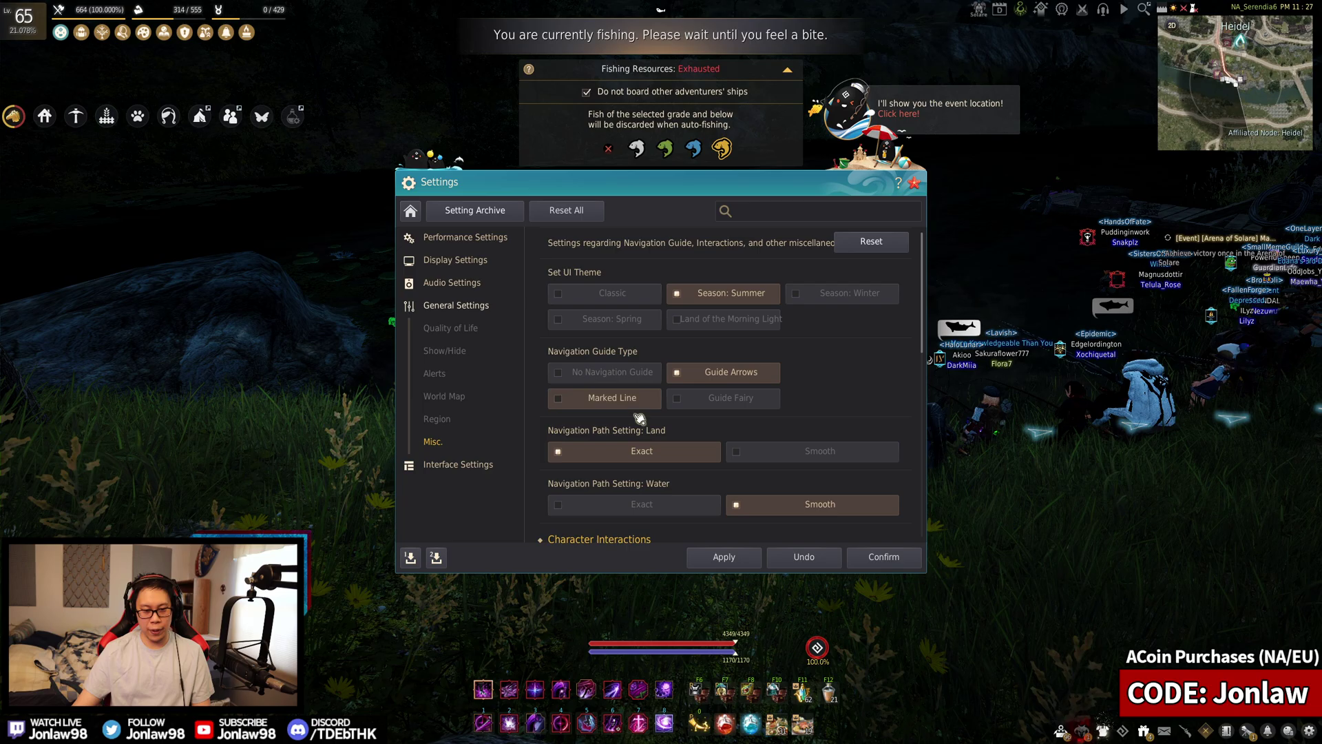
scroll(861, 427, down, 10)
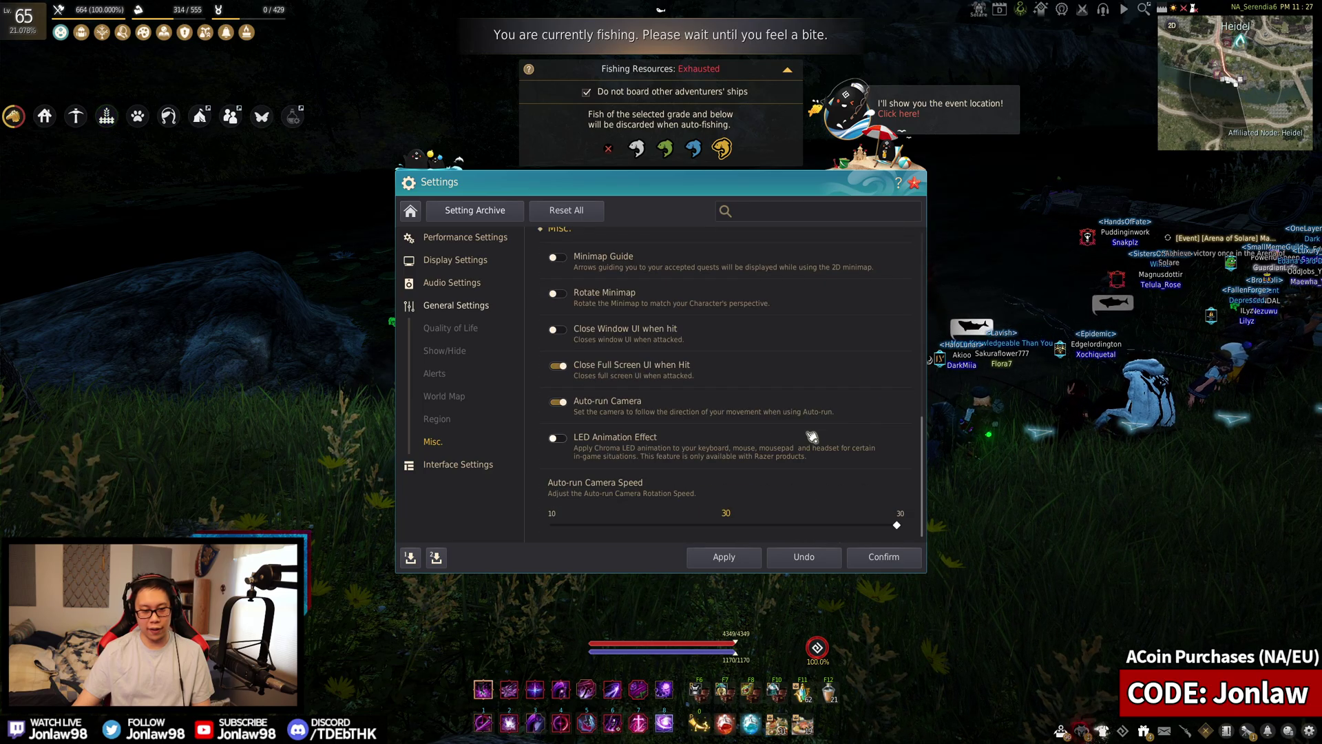
View the Action Hotkeys in Interface Settings and revisit the list of Alerts in General Settings
click(453, 465)
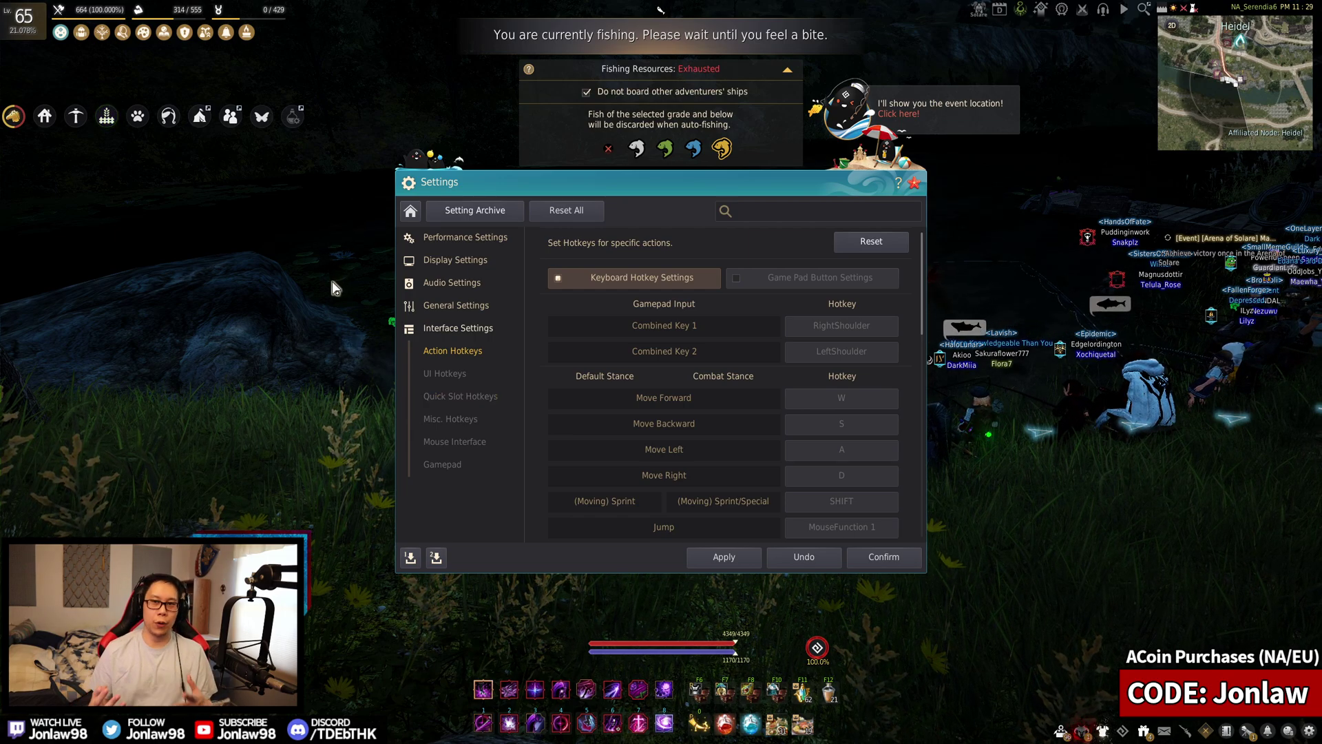
click(447, 305)
click(455, 376)
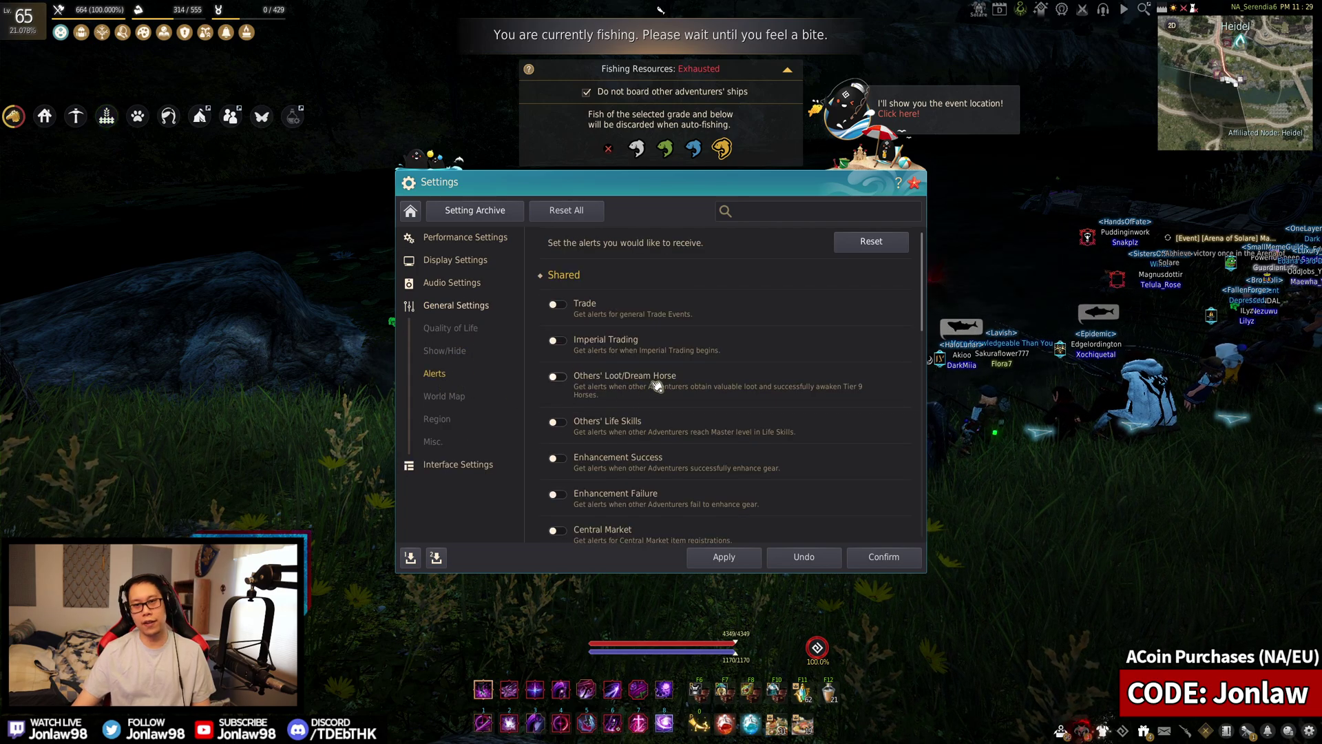
scroll(661, 413, down, 5)
scroll(677, 413, up, 5)
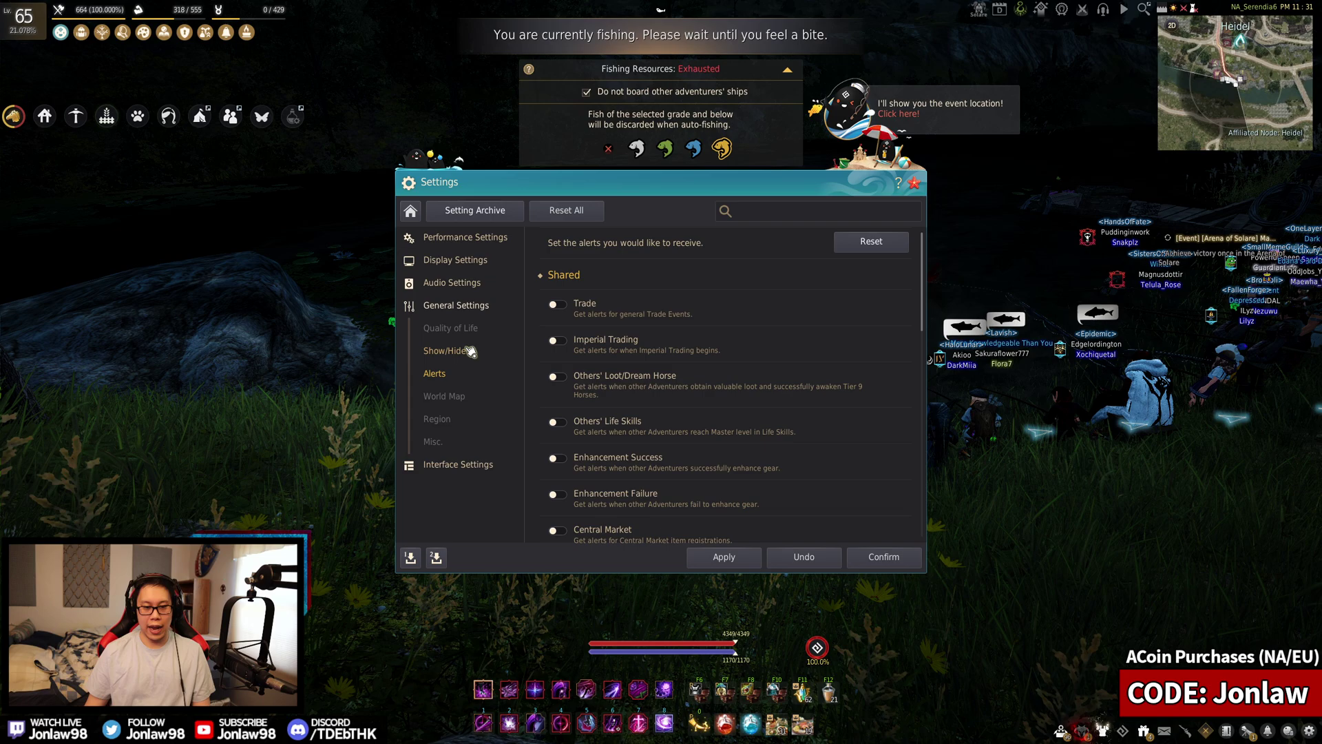
Review the Game Window settings and the Display Quality options down to Upscale and Low-power Option
click(454, 259)
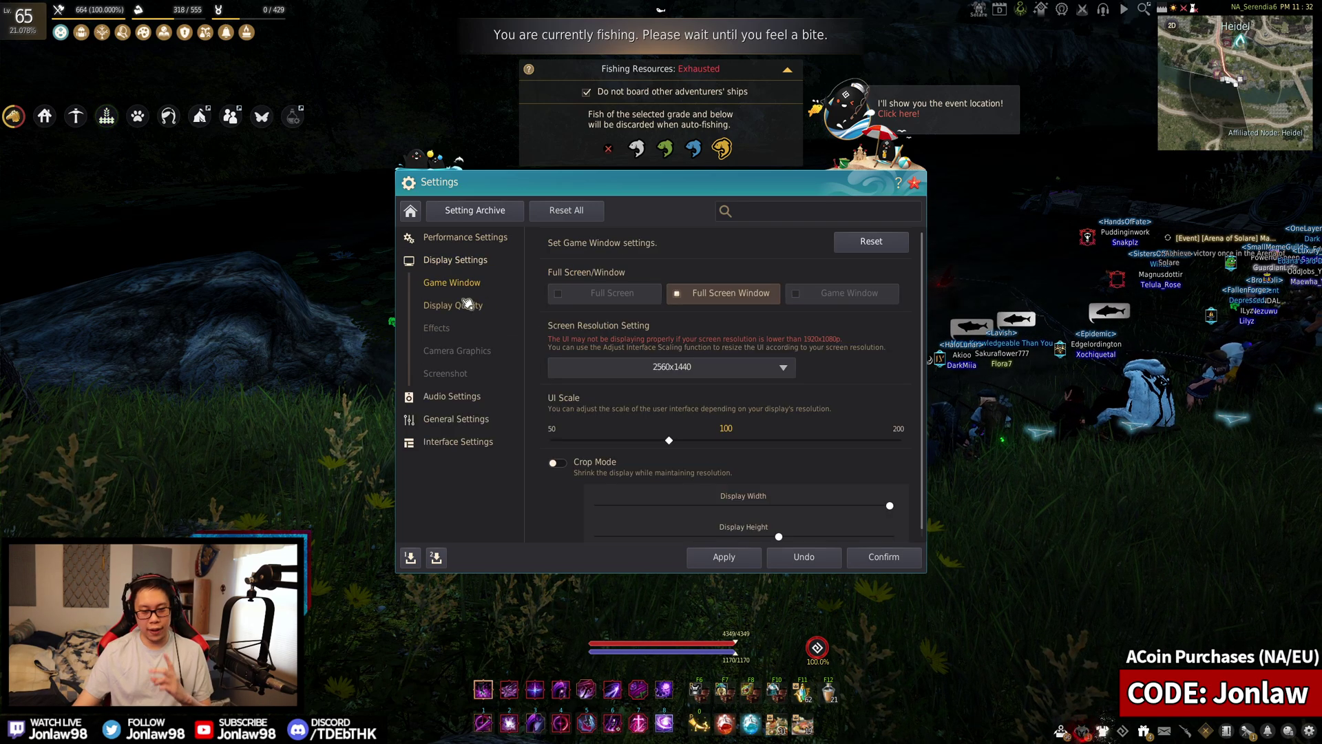
scroll(534, 428, down, 1)
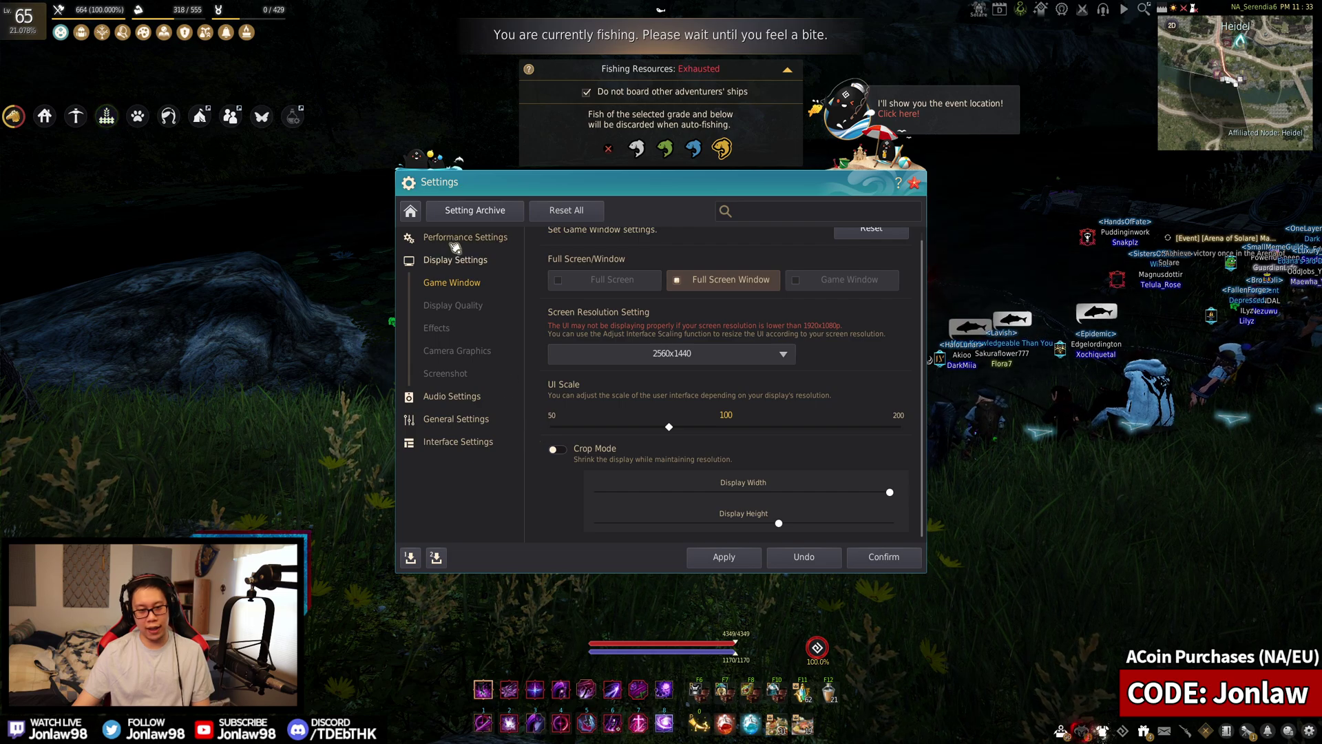
click(460, 307)
scroll(772, 441, down, 15)
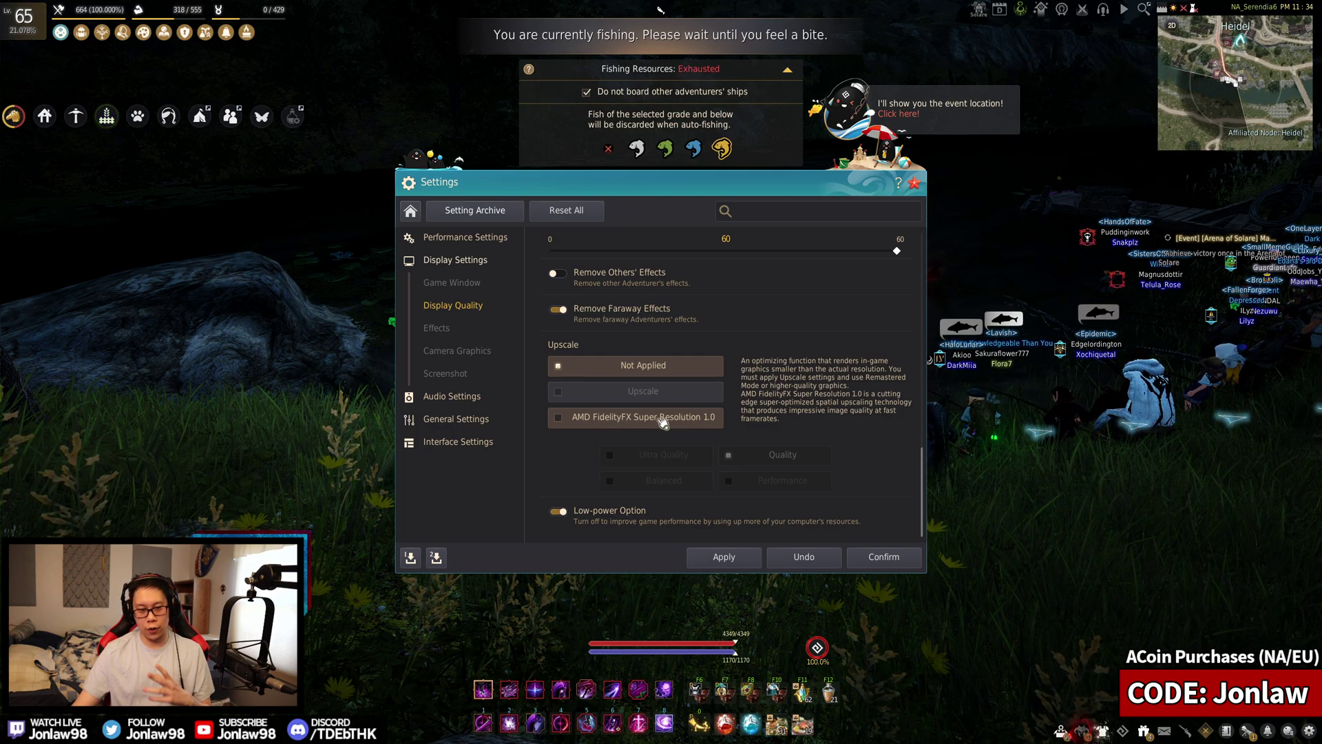
Review the Graphics & Textures quality and anti-aliasing options alongside the Optimization options for upscaling and Attack Decisions
click(468, 238)
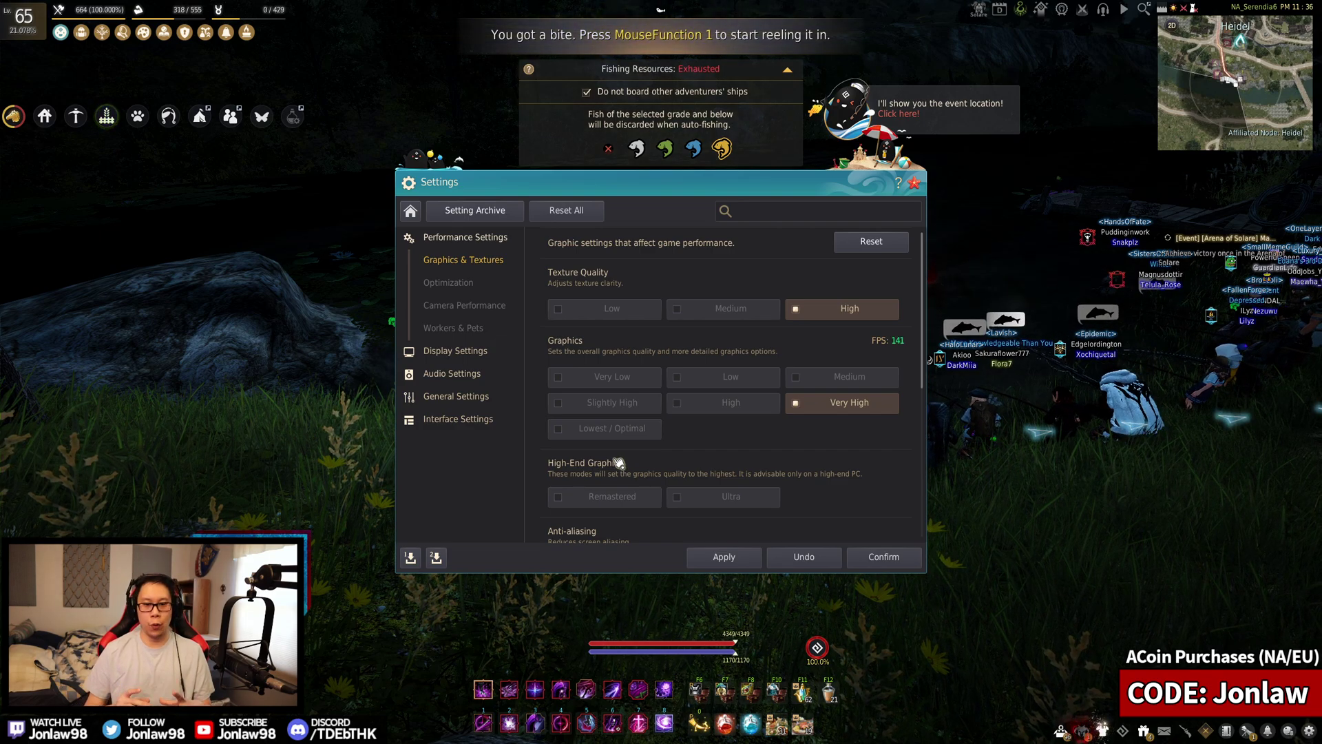
click(447, 283)
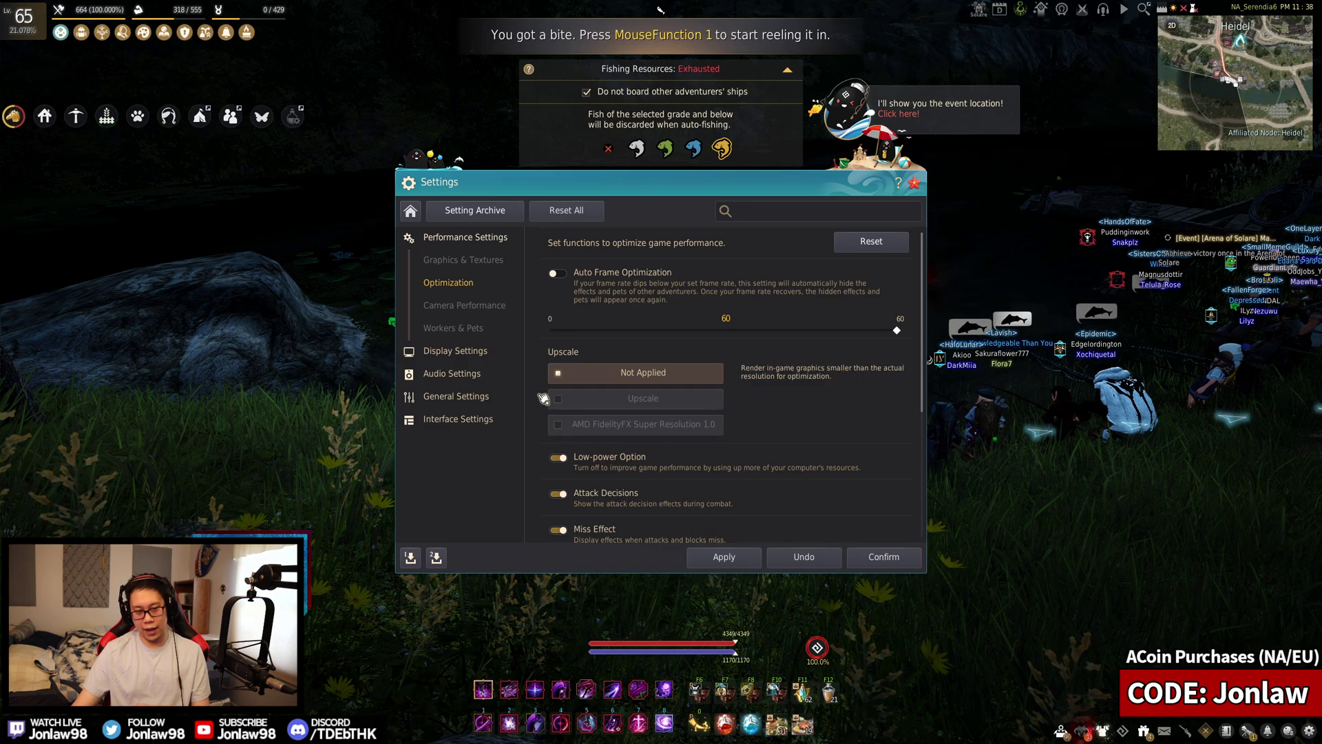
click(468, 261)
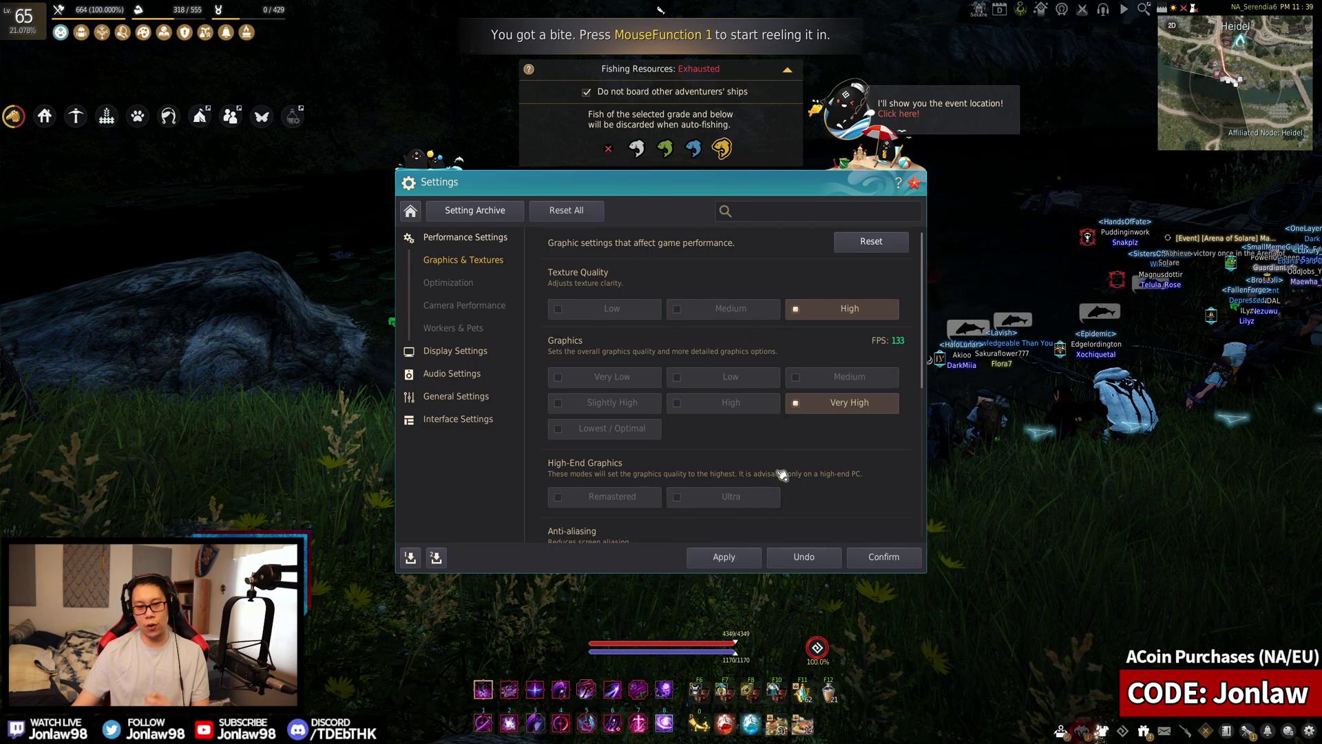
scroll(792, 465, down, 3)
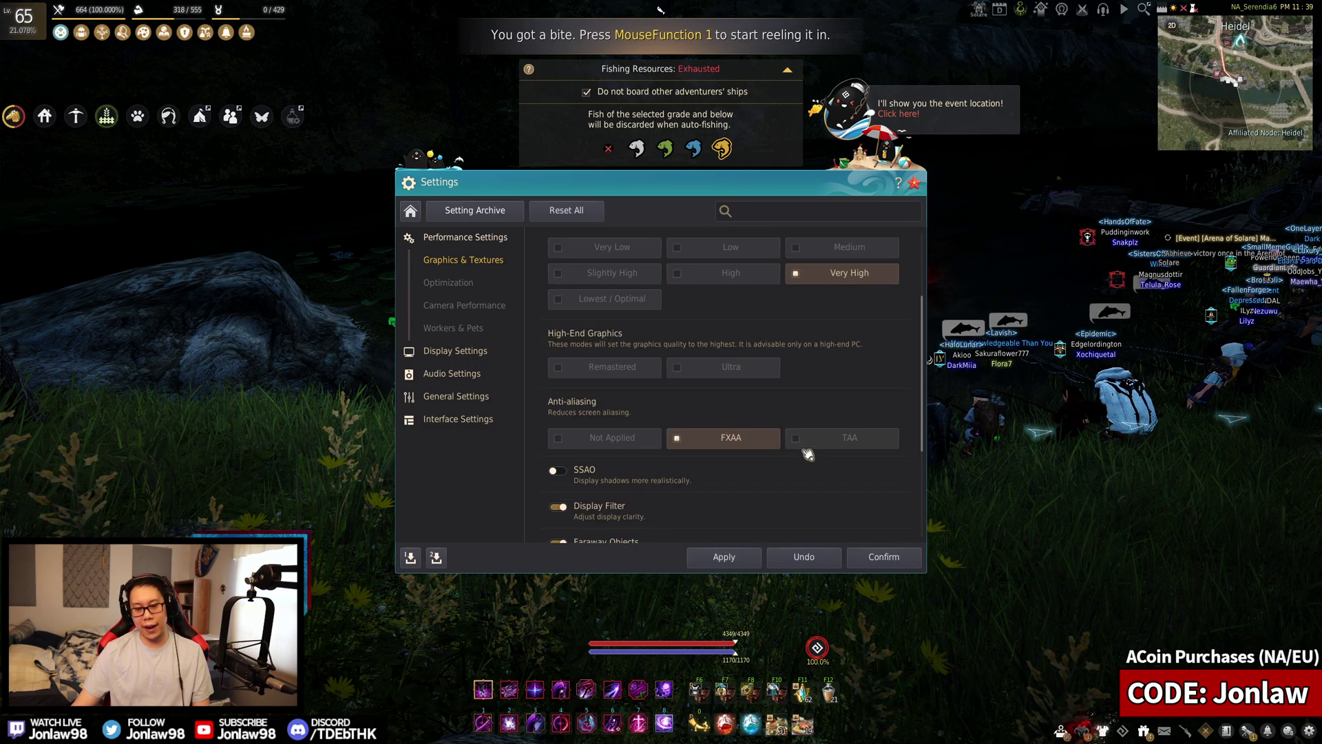
click(441, 282)
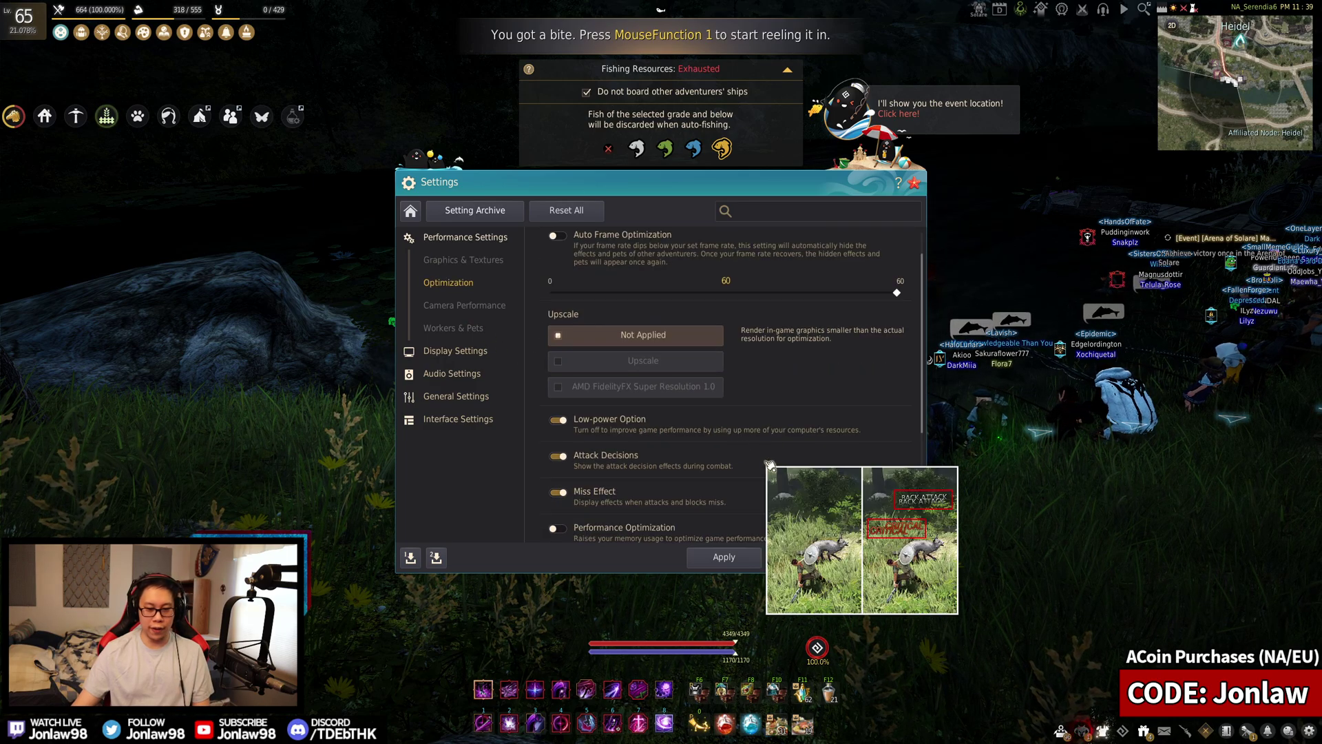
Examine the Very High, Remastered, anti-aliasing and SSAO graphics options, checking the AMD FidelityFX Super Resolution 1.0 description
click(470, 261)
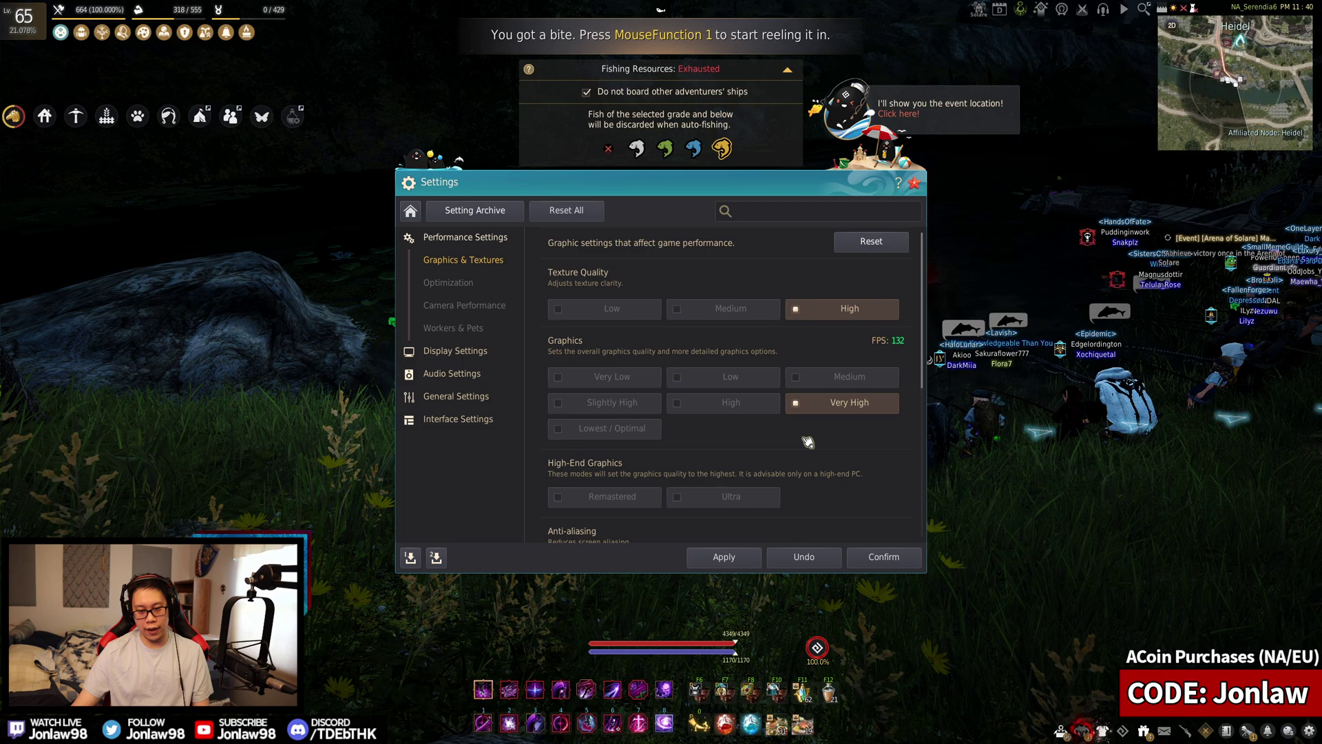
scroll(833, 482, down, 2)
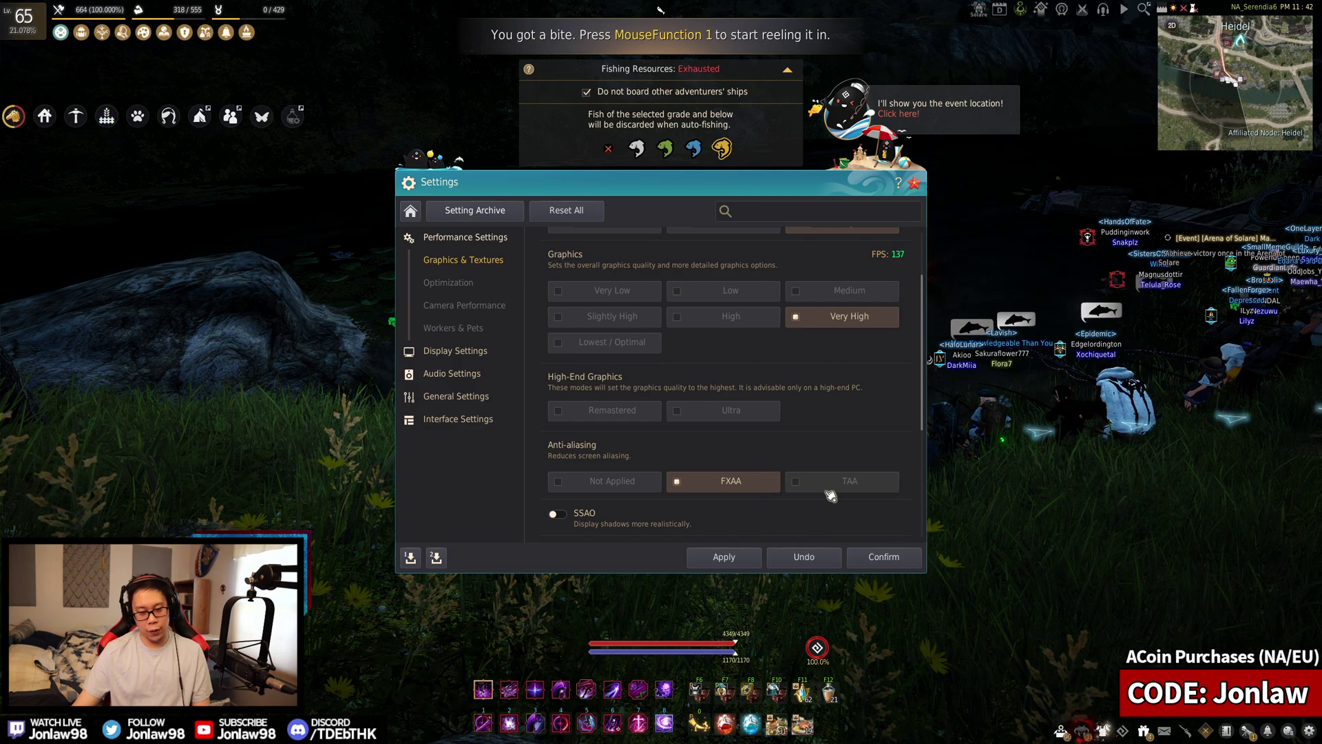
click(449, 283)
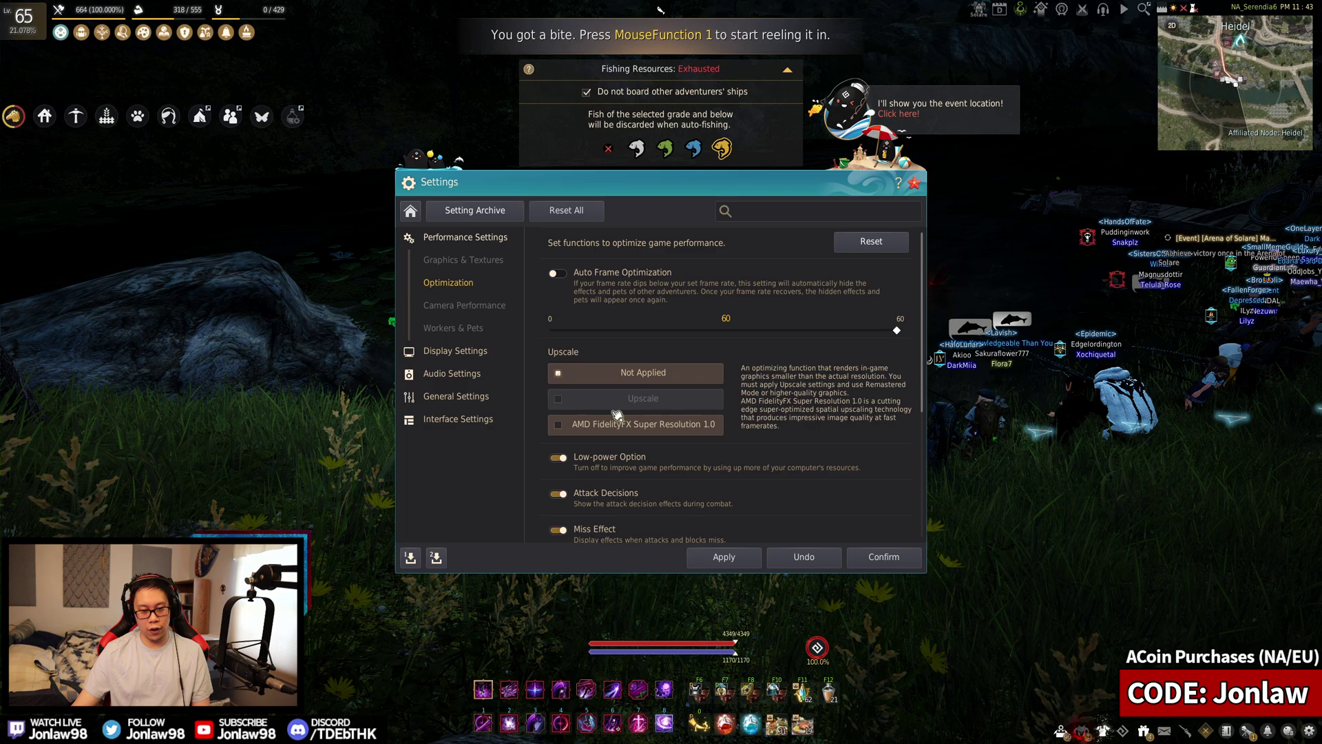
click(457, 268)
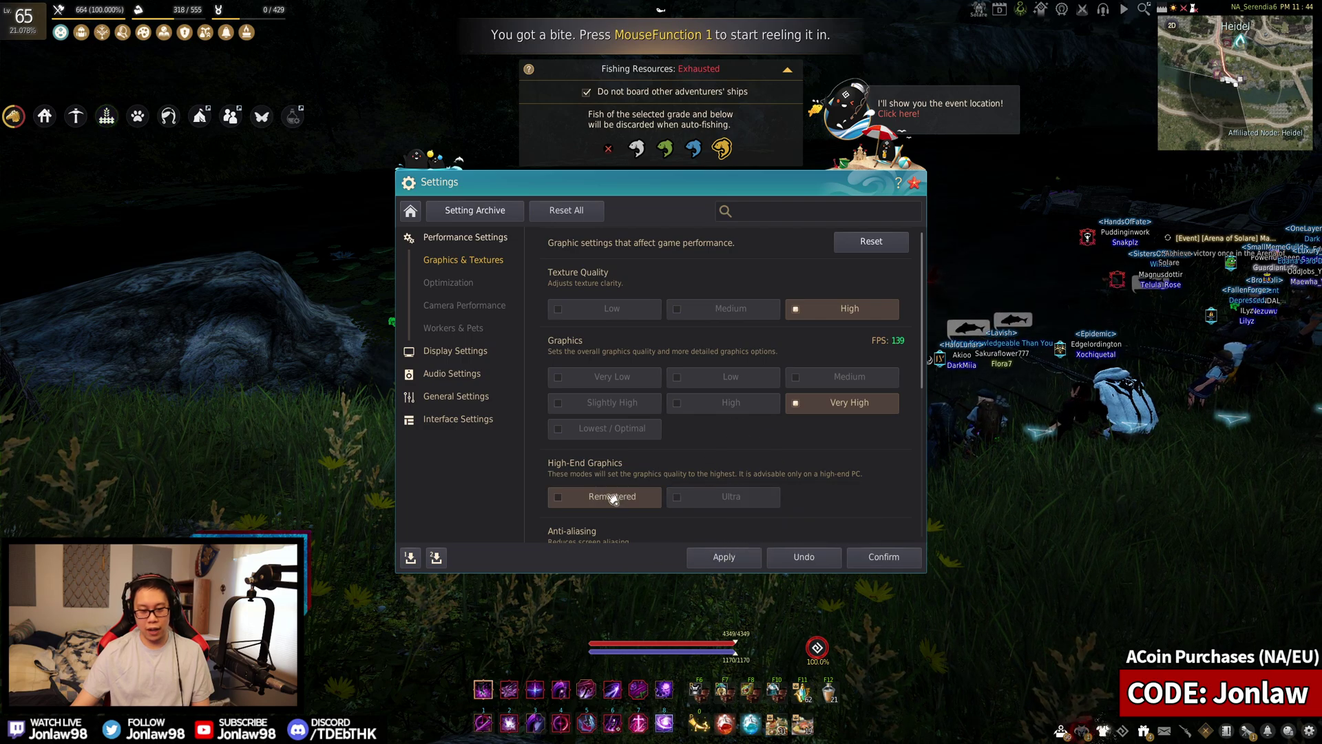
scroll(819, 469, down, 2)
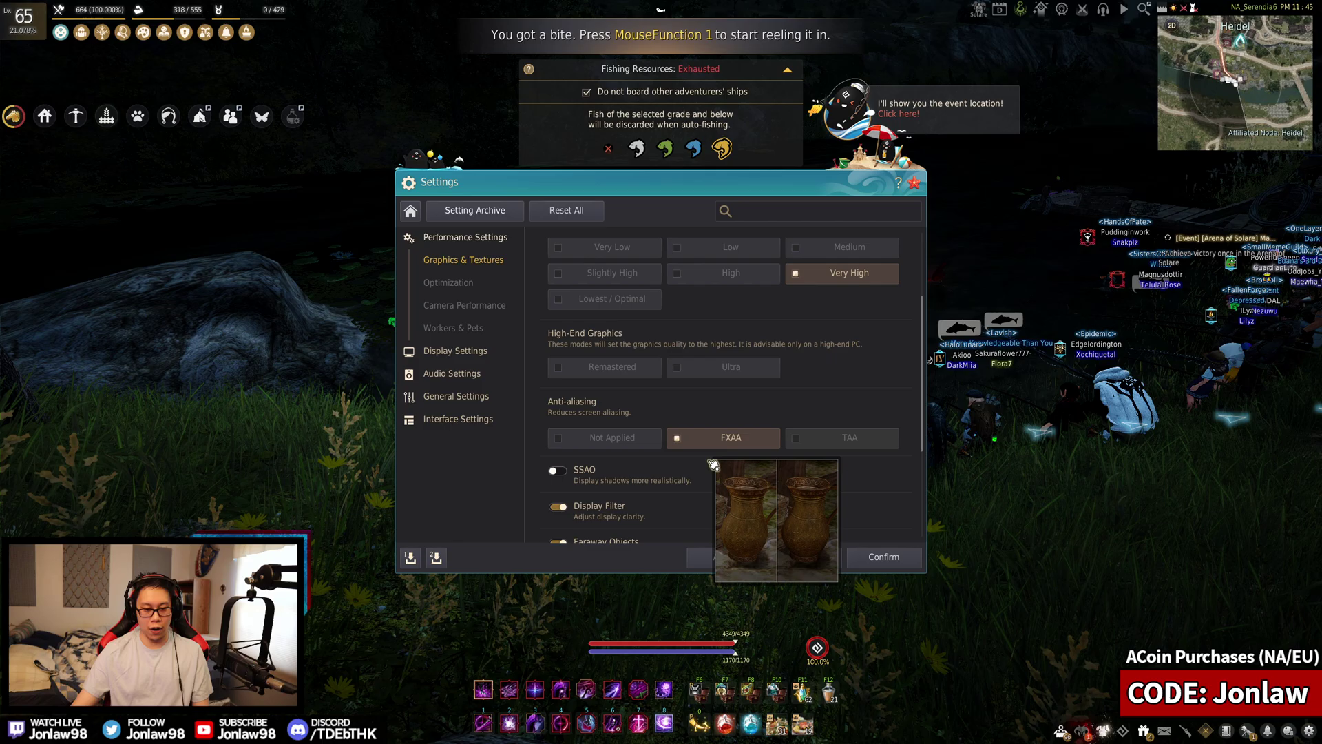
scroll(744, 475, down, 1)
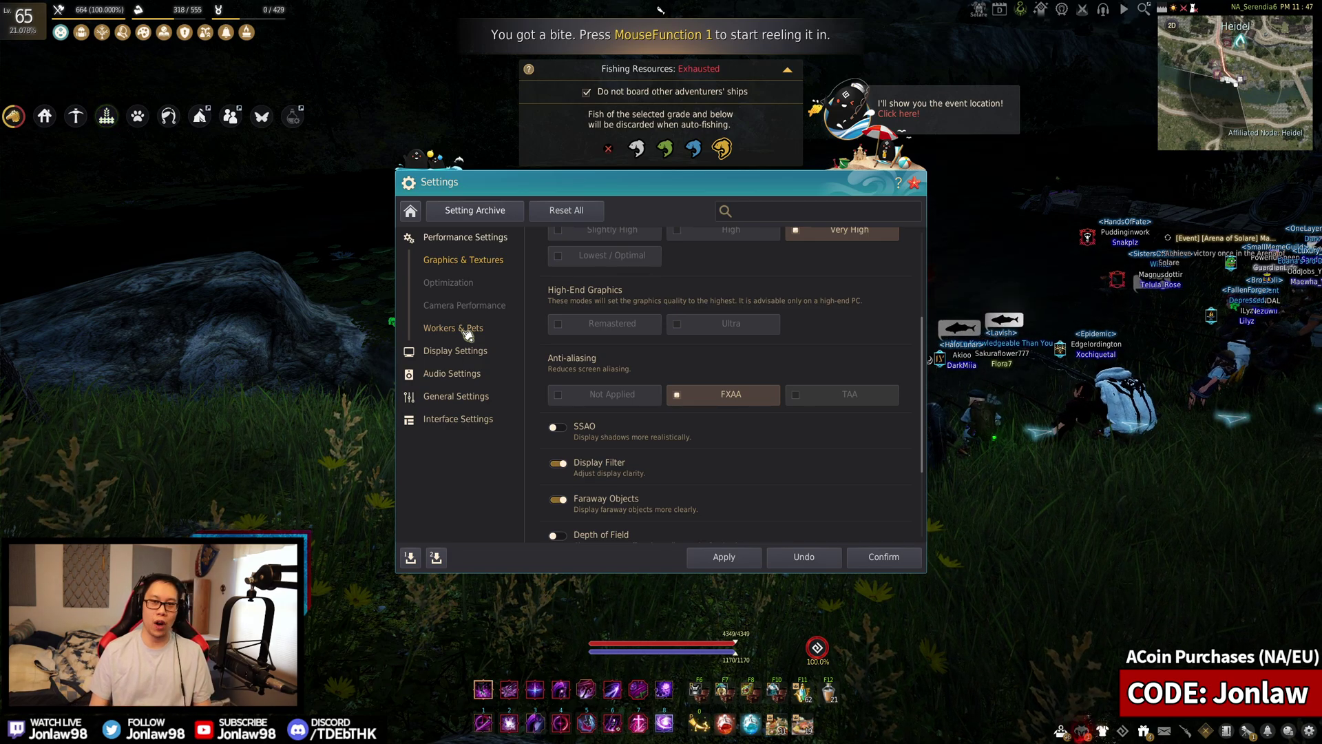
Examine the Optimization settings from Upscale and Low-power Option to Character Optimization
click(451, 284)
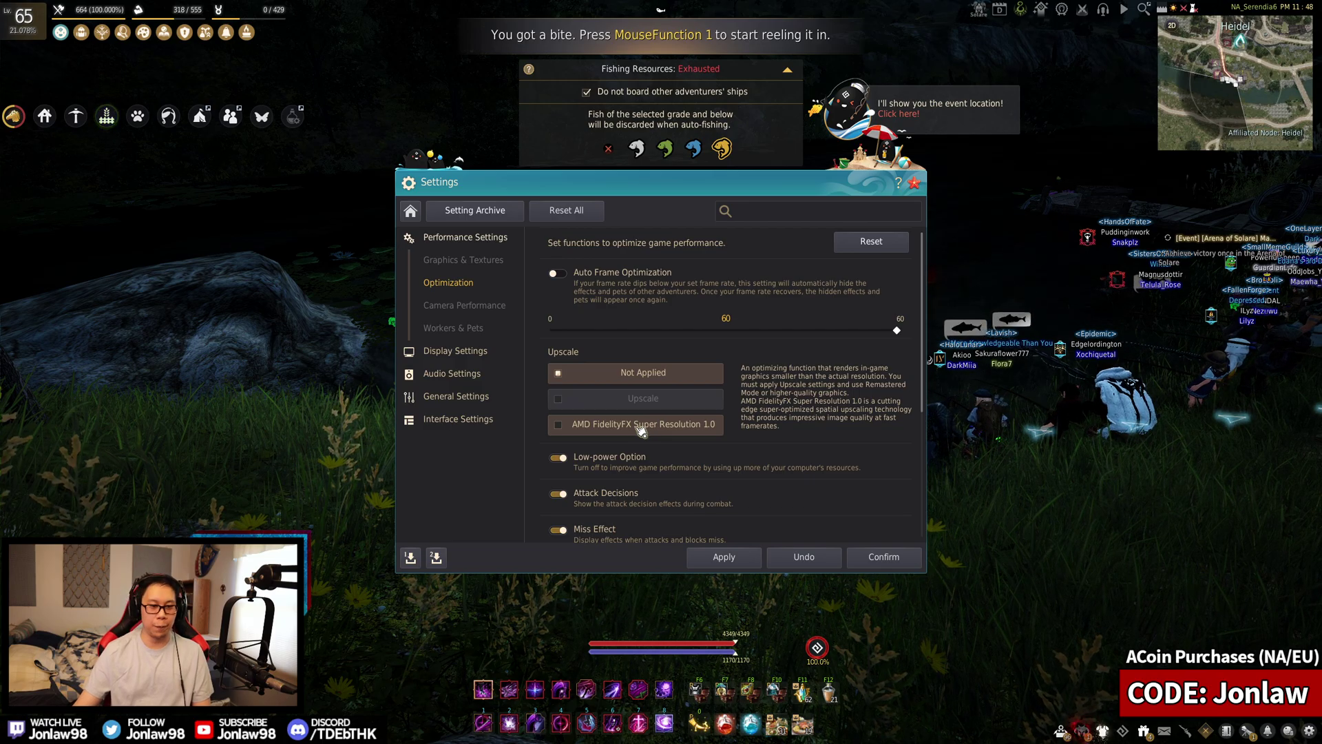
scroll(696, 491, down, 2)
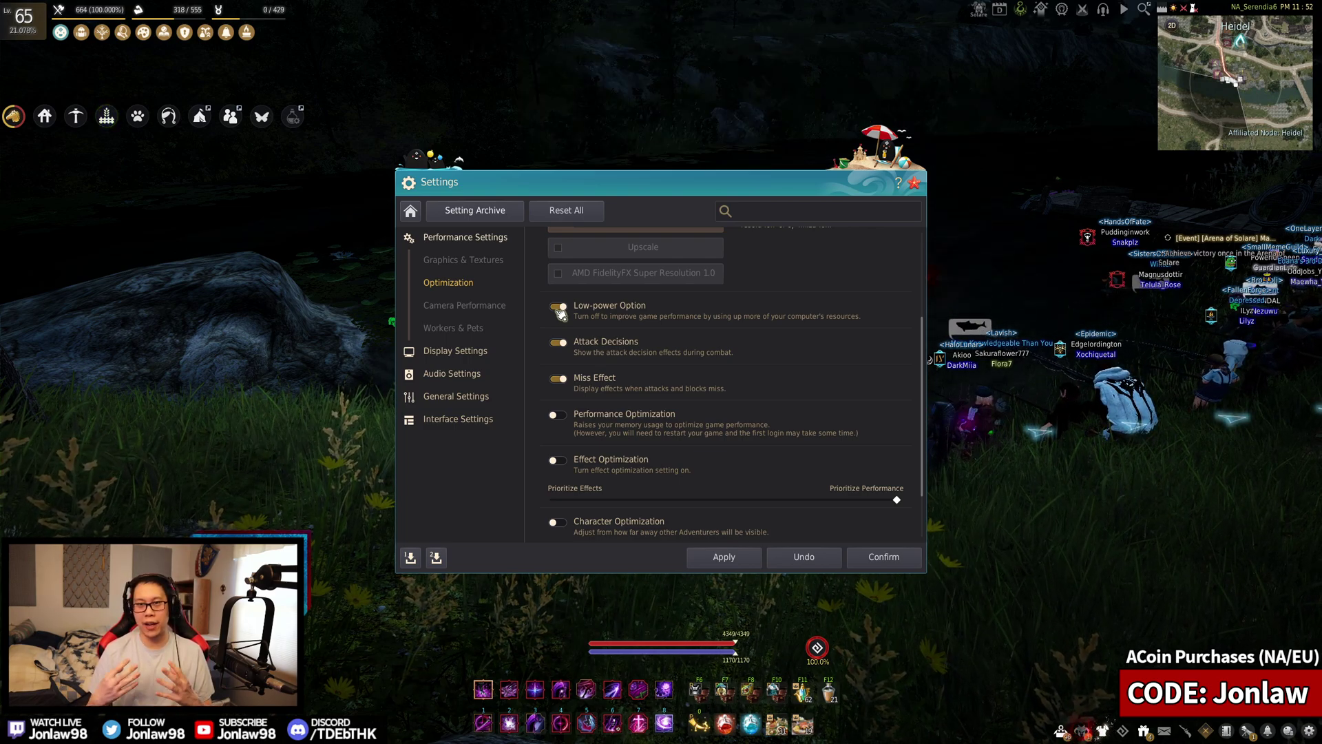
mouse_move(630, 335)
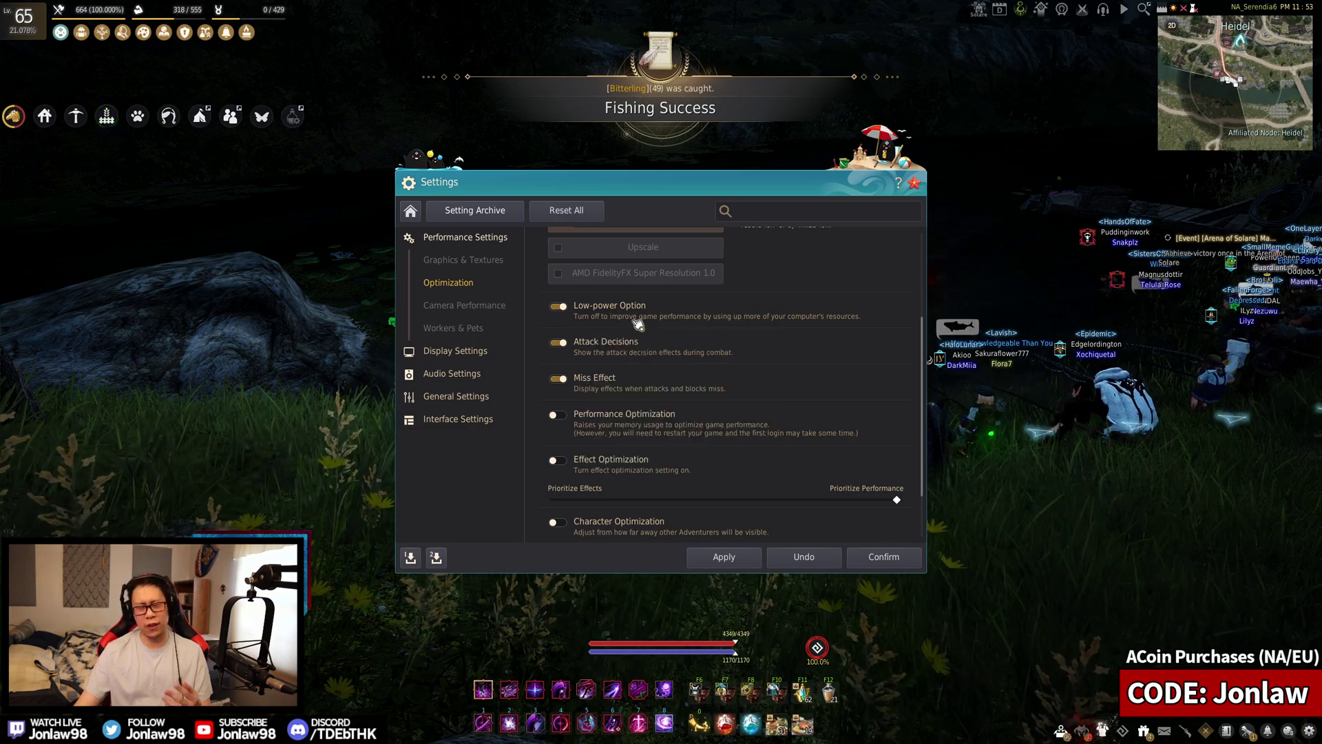
Revisit the Game Window, Quality of Life and Show/Hide settings down to Maids/Butlers, and close the settings
click(475, 351)
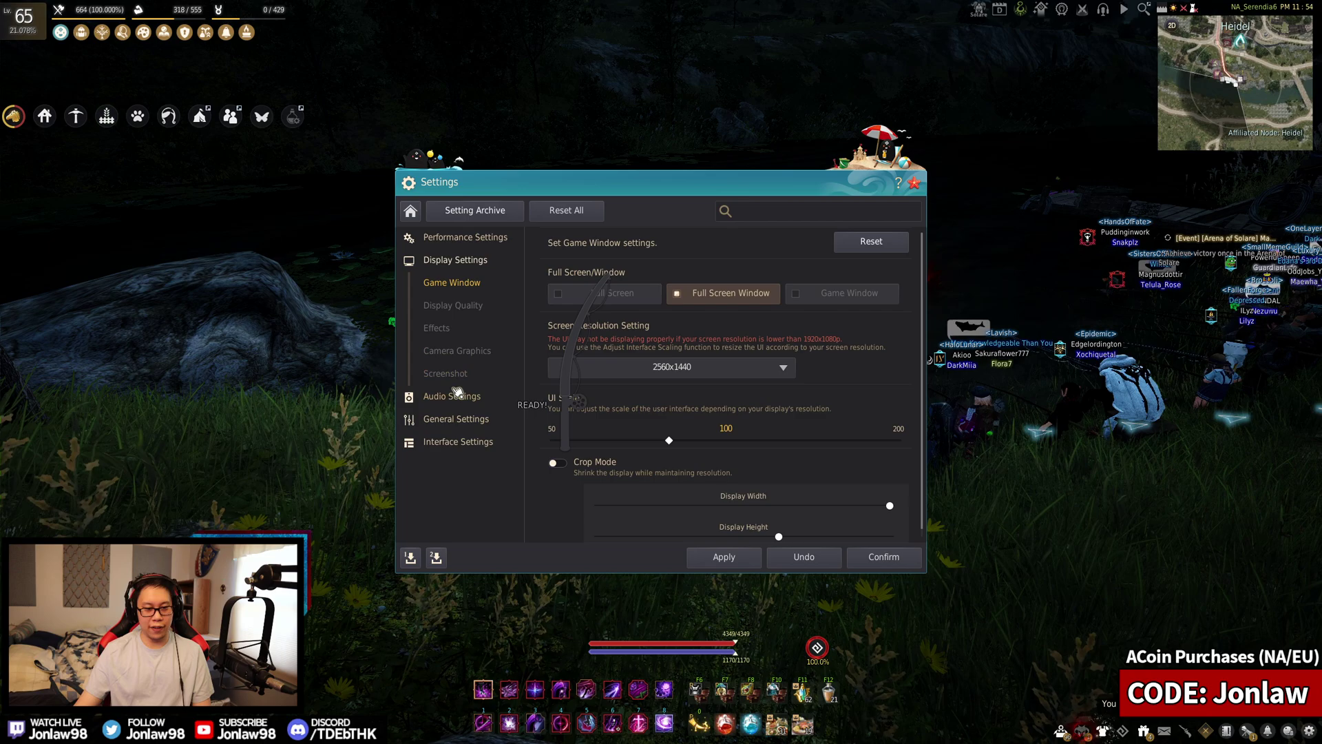
click(455, 418)
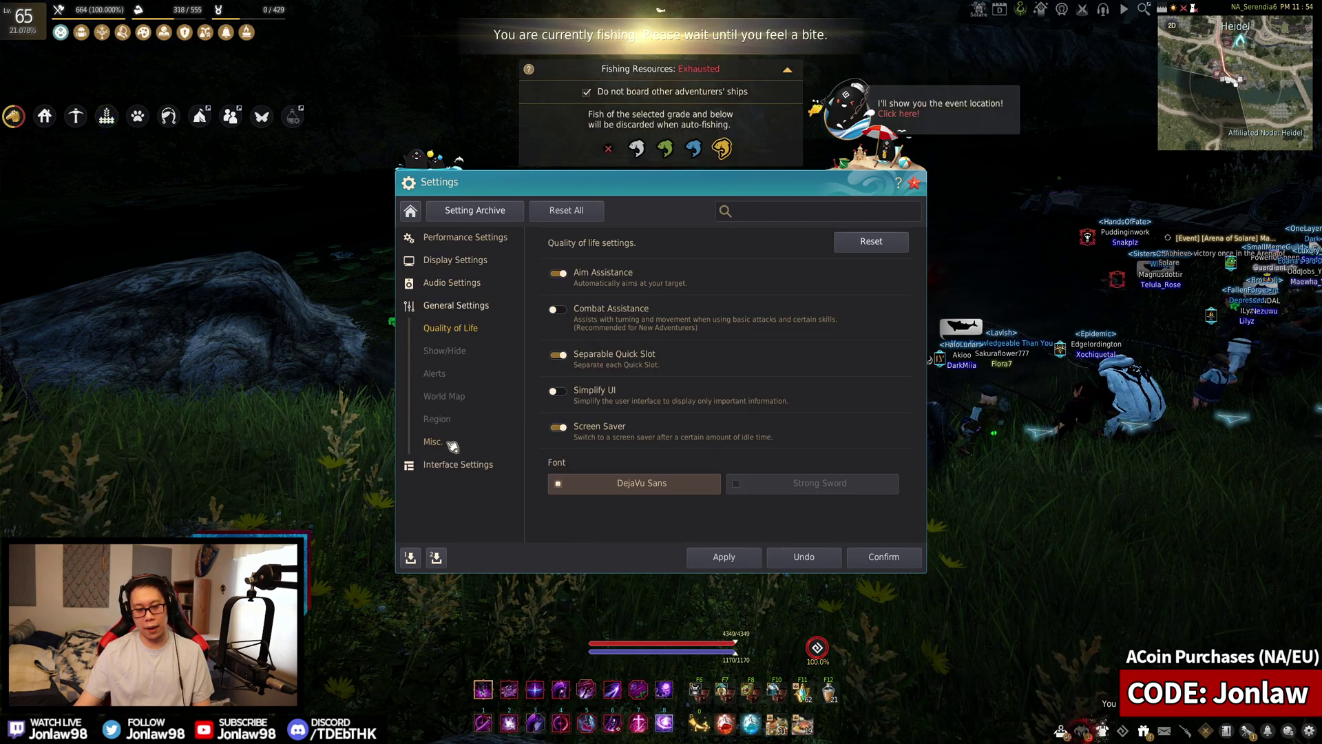
click(470, 373)
click(444, 353)
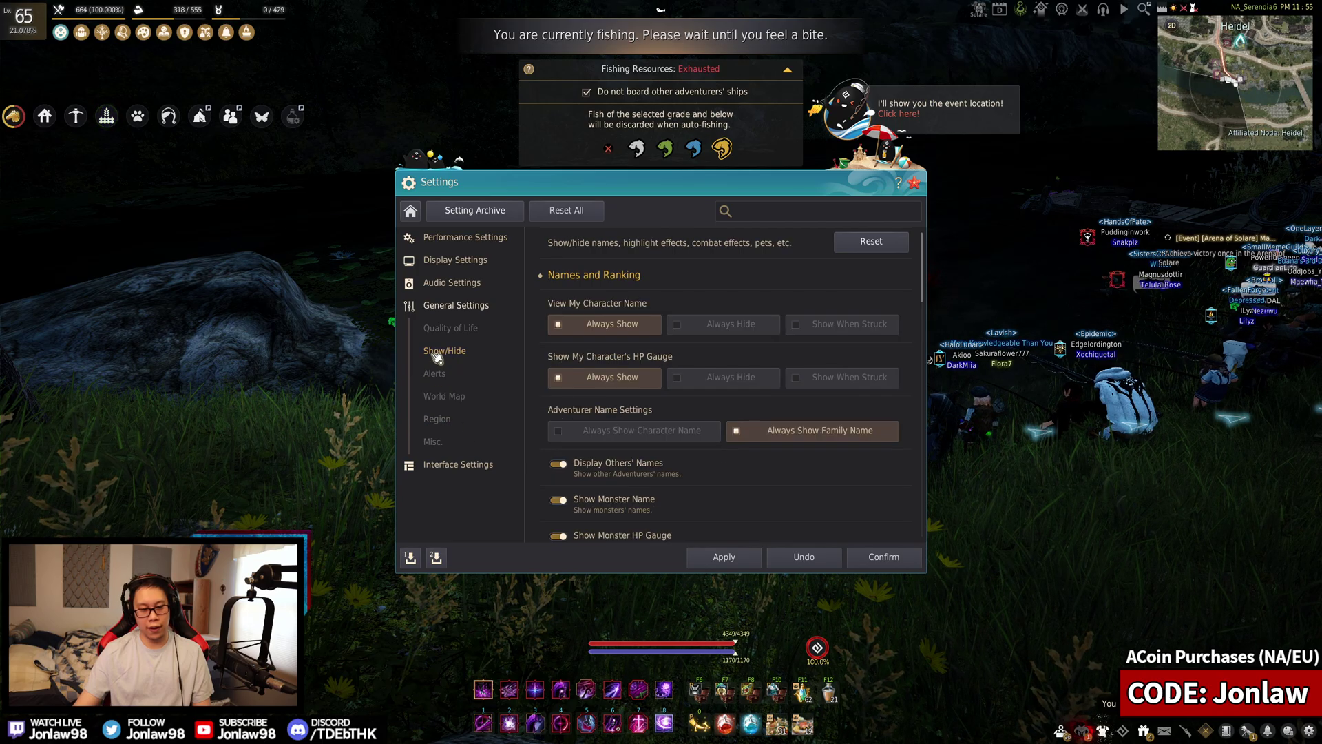
scroll(444, 441, down, 5)
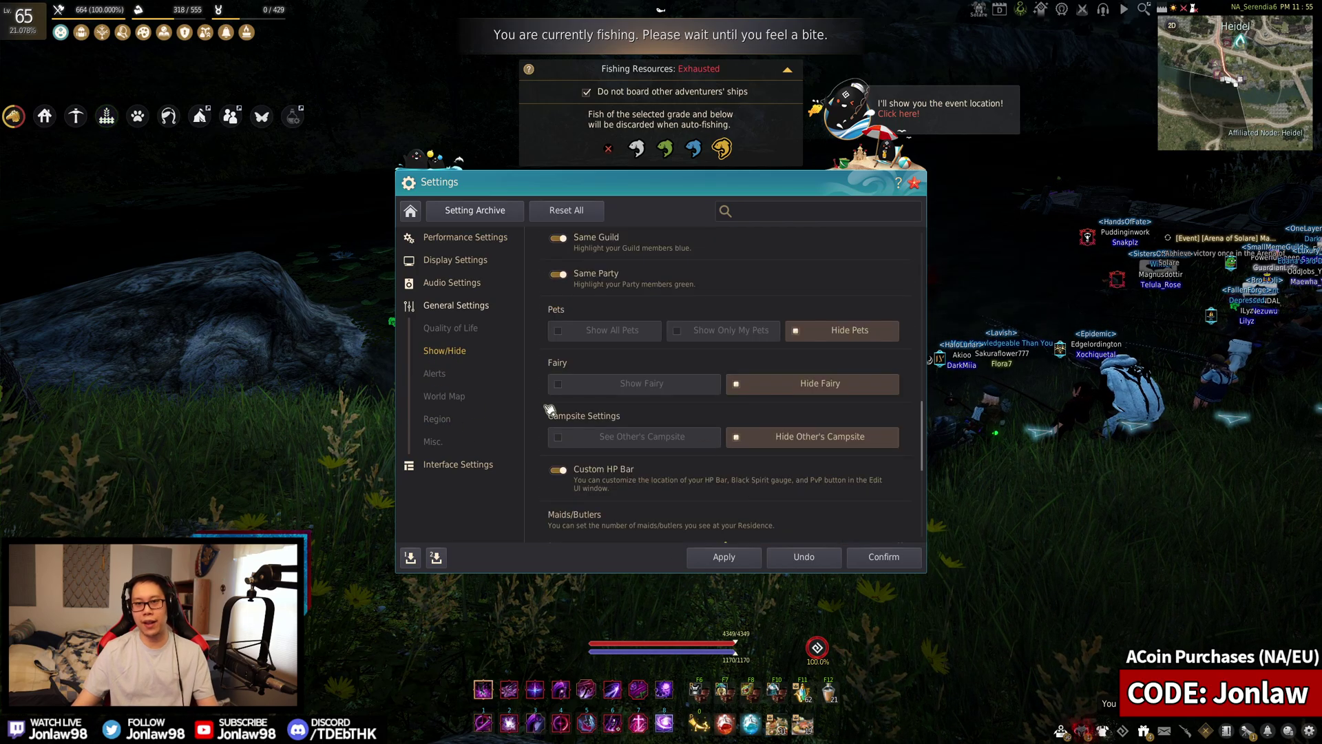
key(Escape)
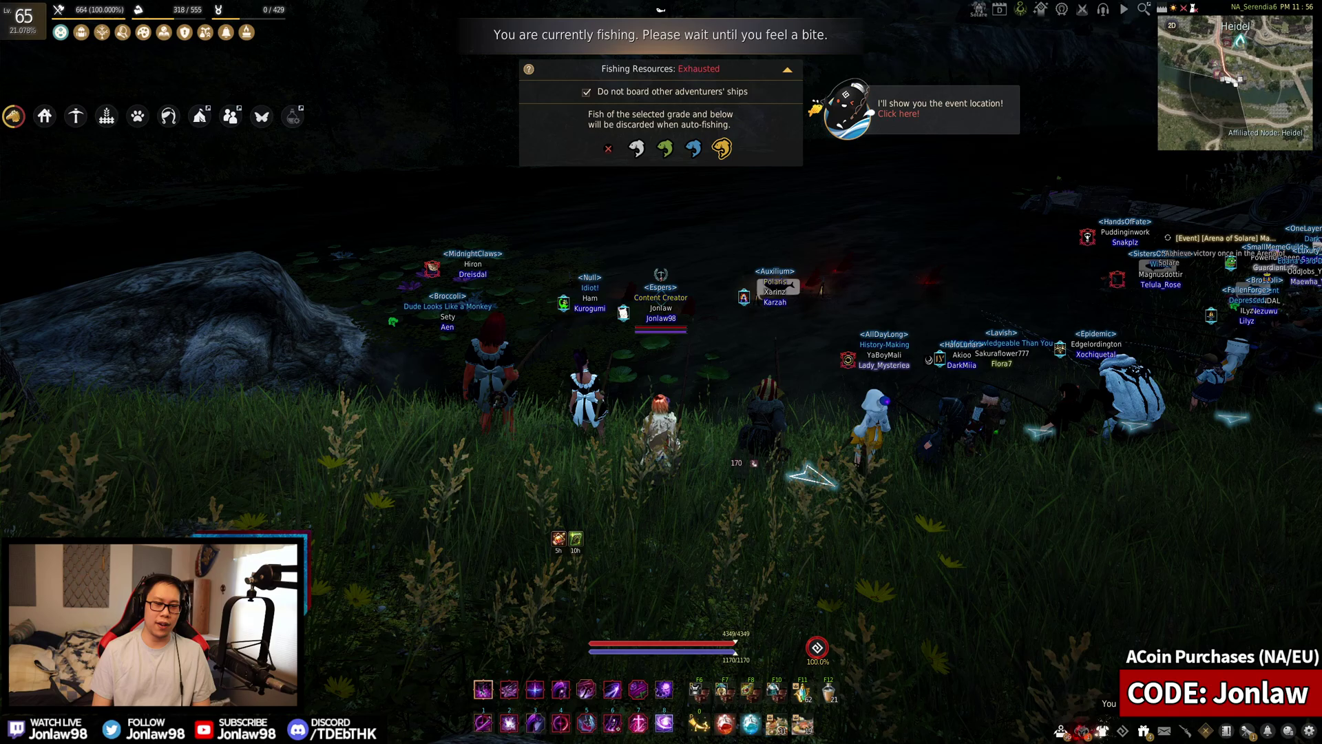